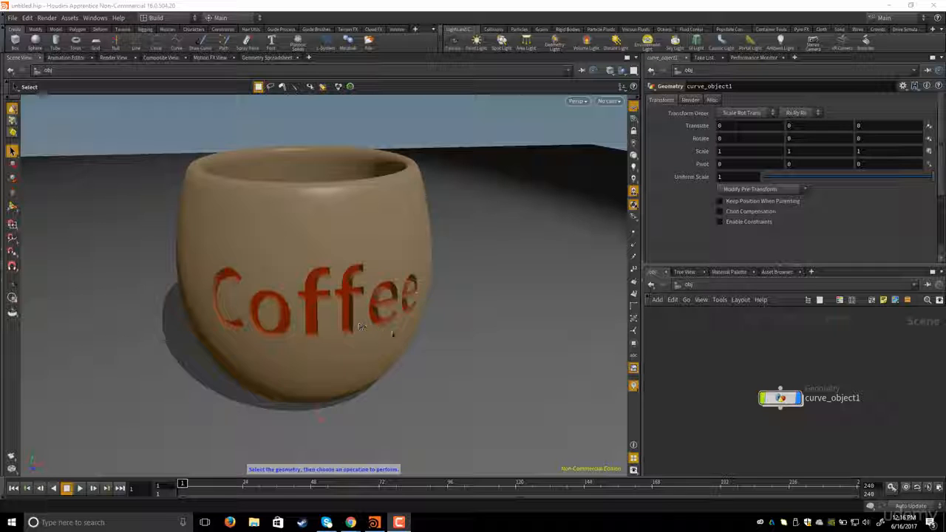
- Examine the node network inside the mug's curve_object1 geometry object
drag(786, 403, 780, 390)
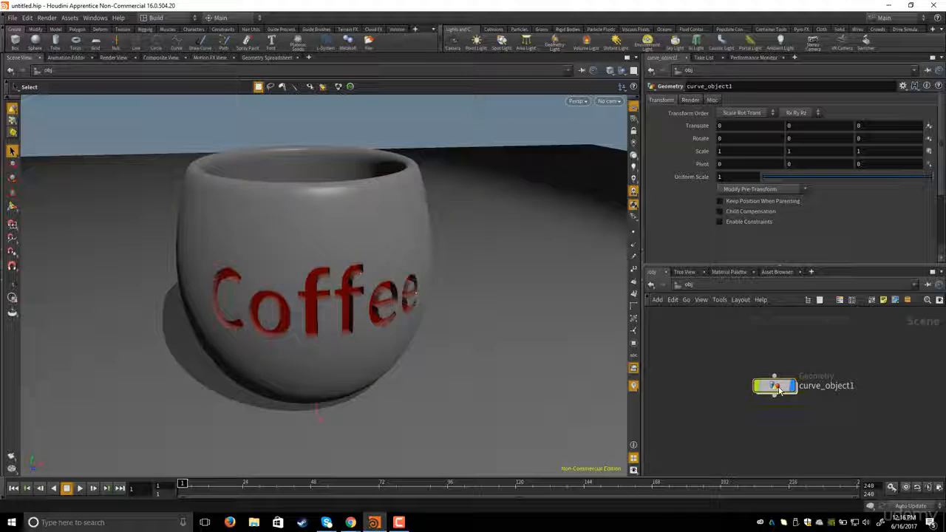
click(774, 391)
double_click(774, 390)
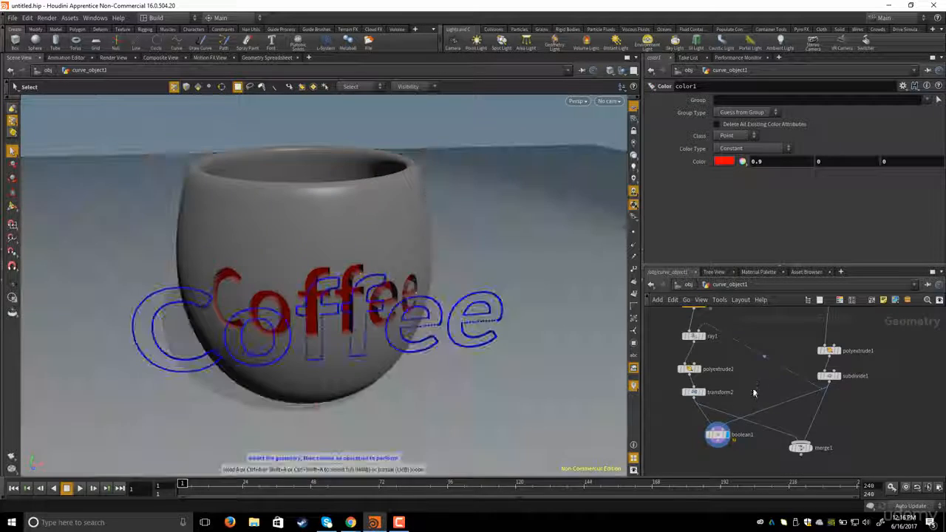
click(764, 331)
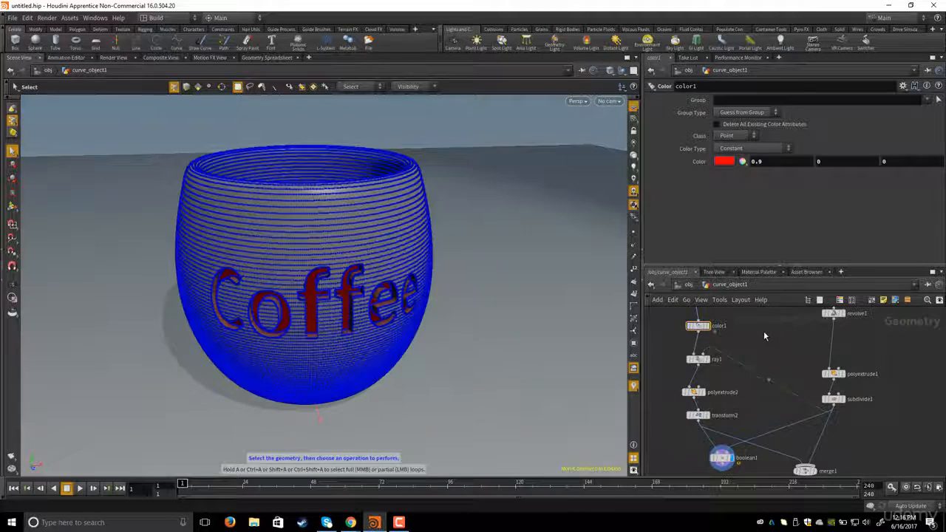
middle_drag(763, 332, 784, 368)
scroll(784, 355, down, 3)
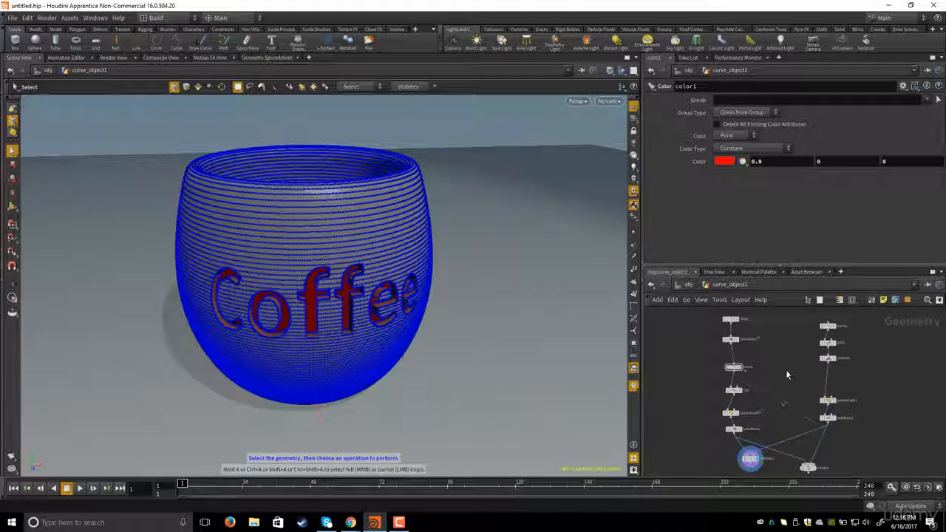
click(688, 285)
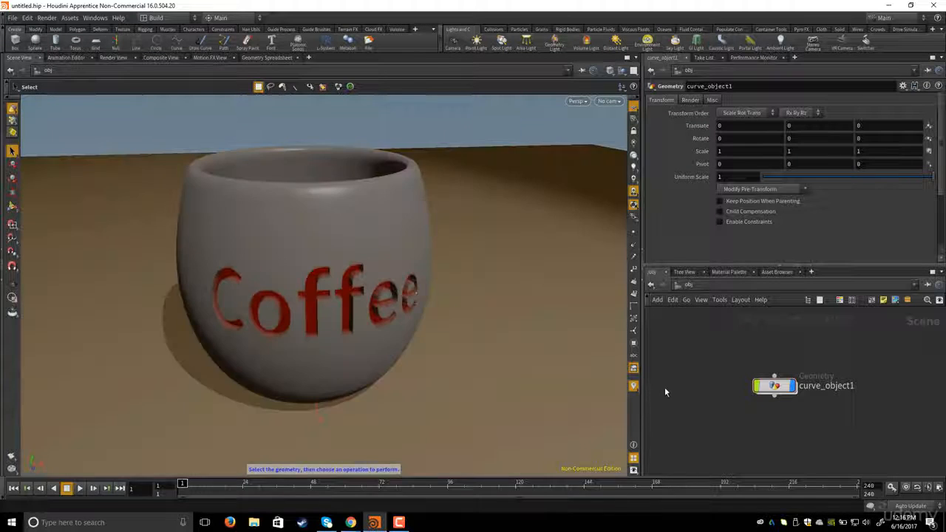
- Change the font1 node's text to Tea
scroll(680, 378, up, 3)
middle_drag(711, 367, 710, 367)
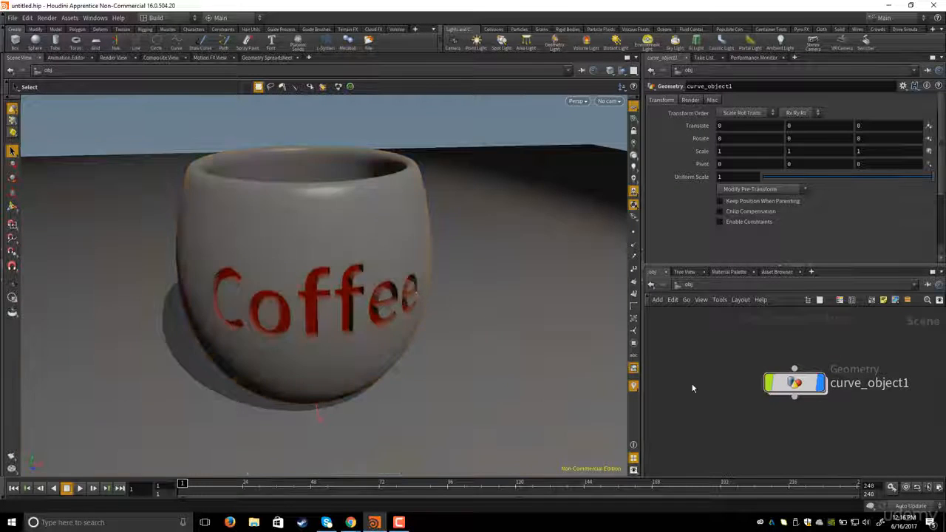
middle_drag(707, 383, 697, 385)
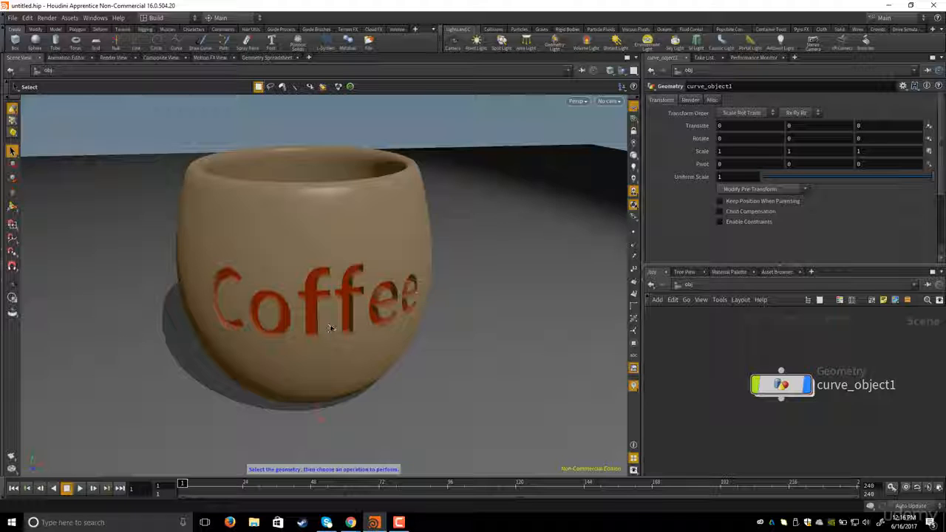
double_click(781, 385)
middle_drag(774, 375, 775, 390)
click(772, 378)
scroll(775, 388, up, 5)
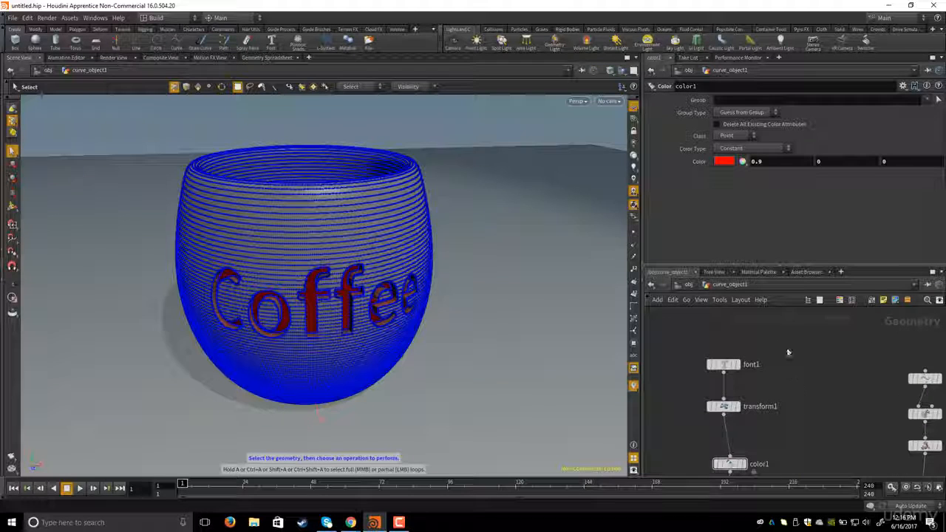
click(721, 364)
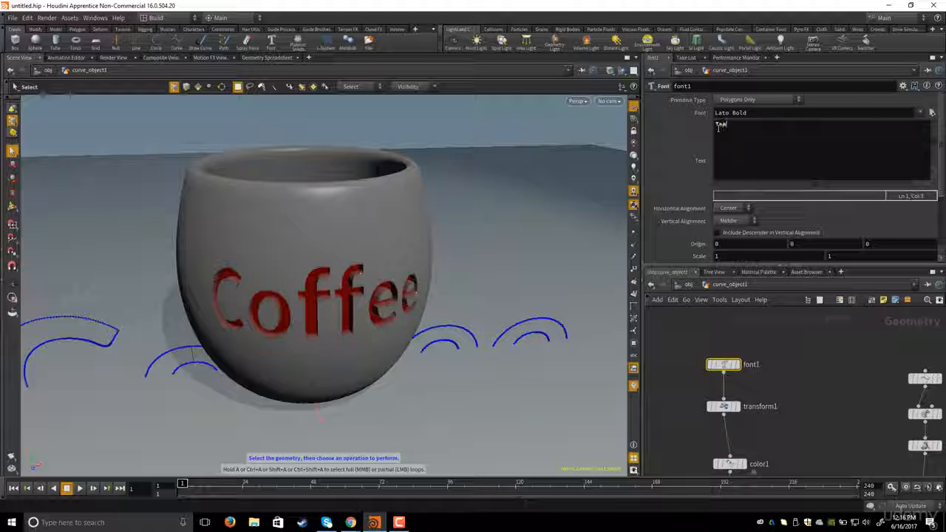
click(811, 363)
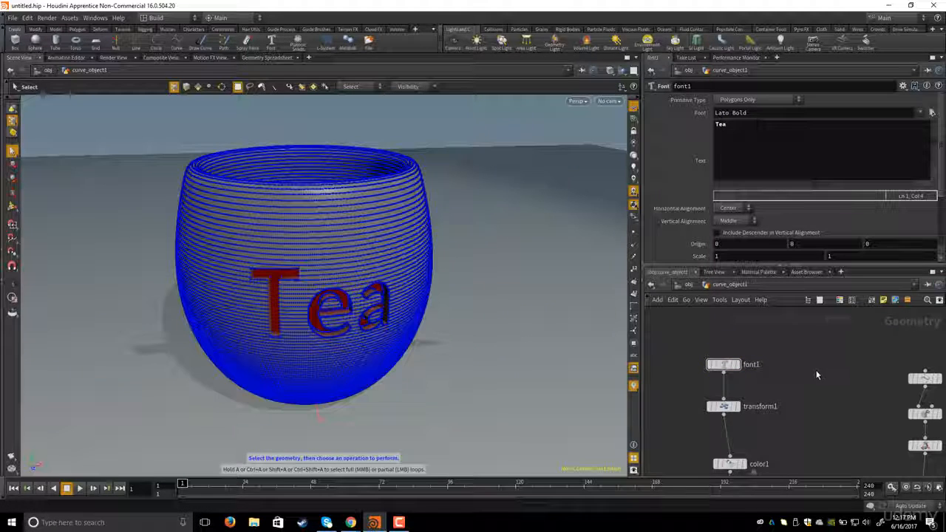
- Return to the object level and delete the curve_object1 geometry object
scroll(798, 342, down, 6)
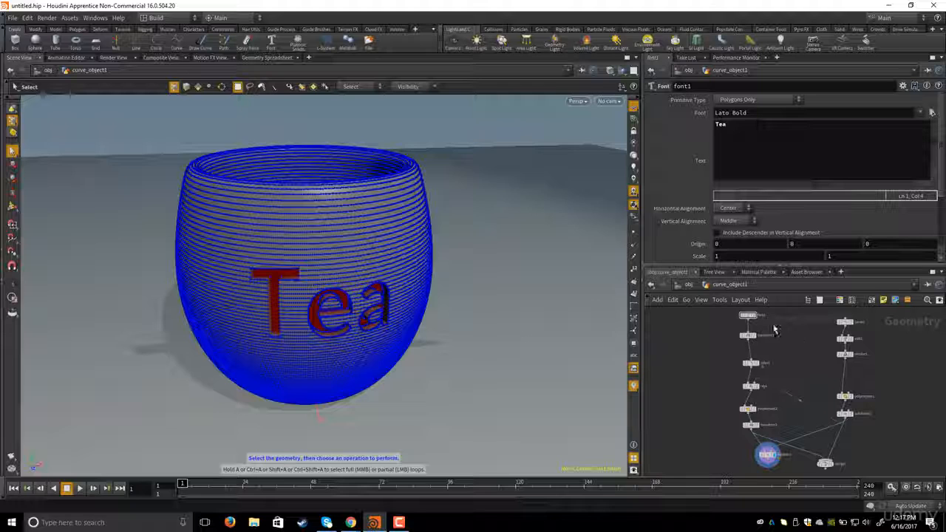
click(689, 285)
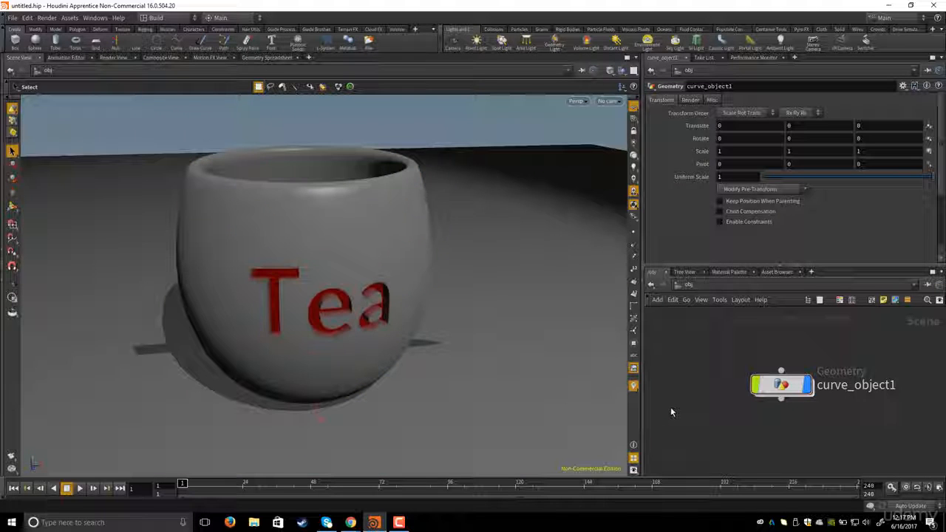
double_click(770, 385)
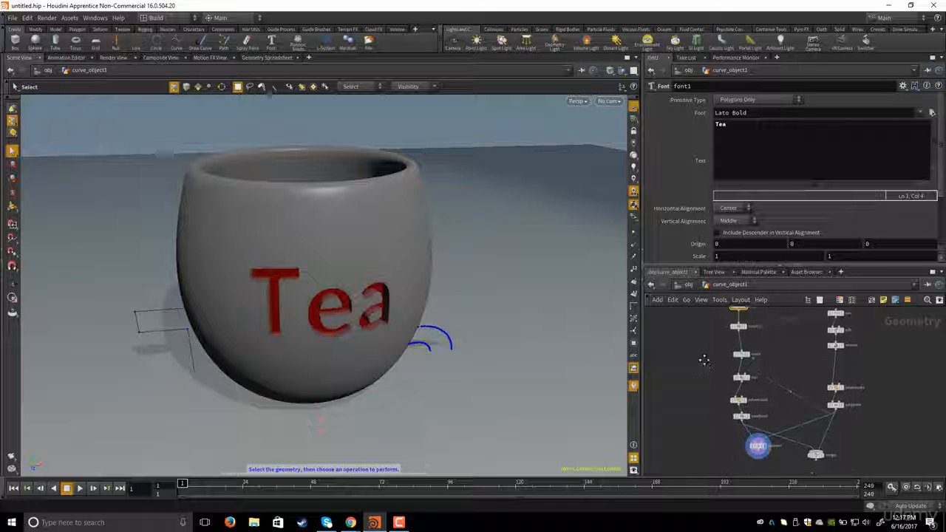
click(688, 285)
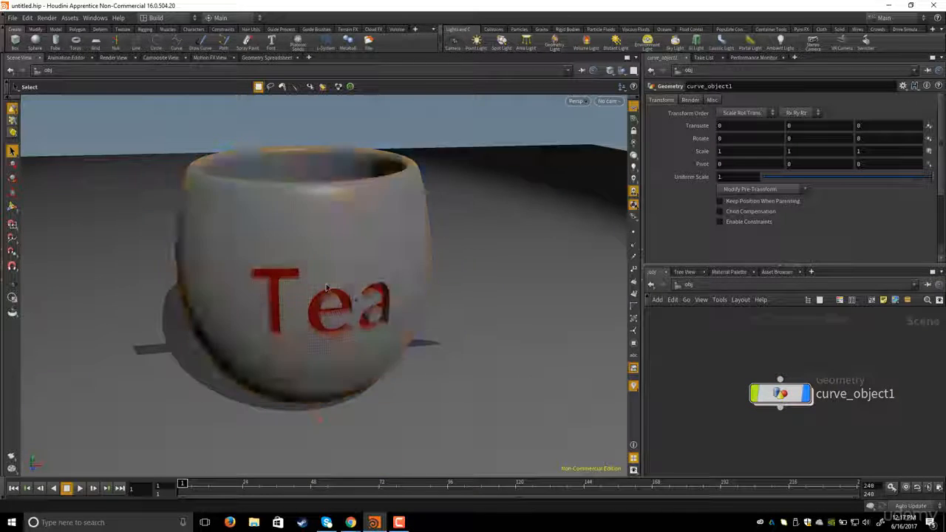
drag(707, 382, 831, 431)
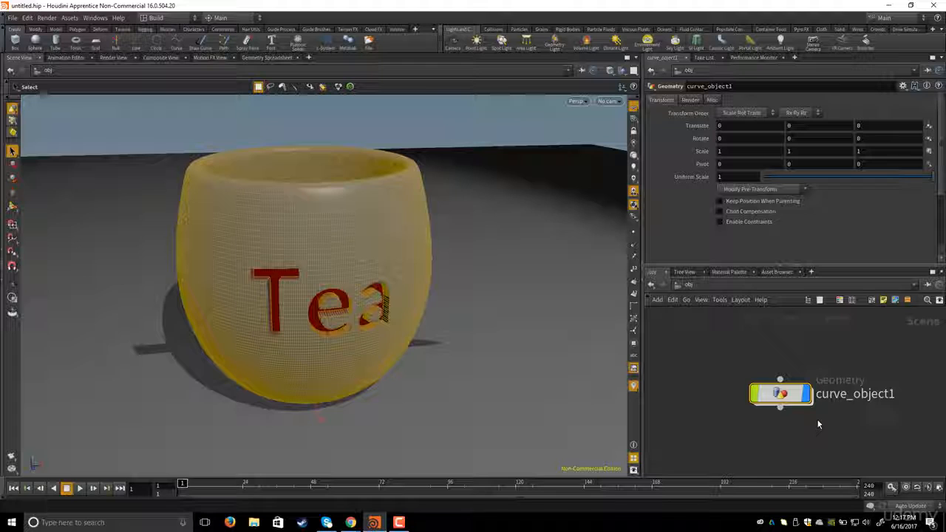
key(Delete)
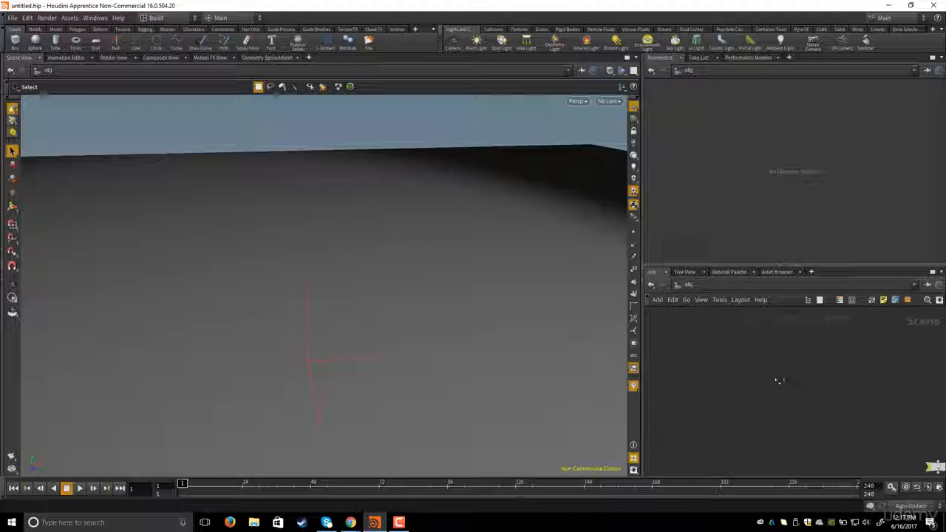
- Inspect the remaining spotlight and grid objects in the network and viewport
middle_drag(777, 381, 708, 311)
middle_drag(762, 357, 679, 340)
middle_drag(737, 374, 834, 358)
middle_drag(781, 375, 773, 396)
key(h)
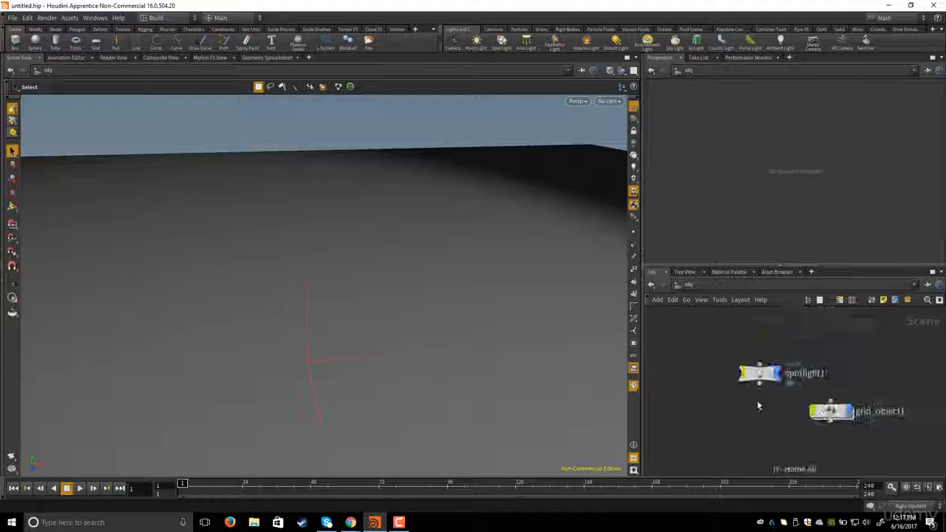
middle_drag(763, 405, 784, 372)
scroll(767, 364, down, 4)
key(h)
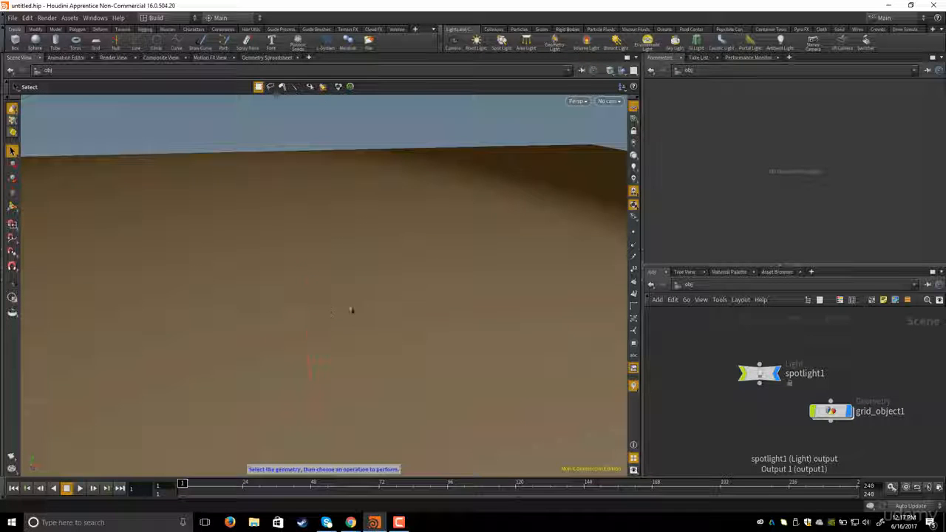
key(Escape)
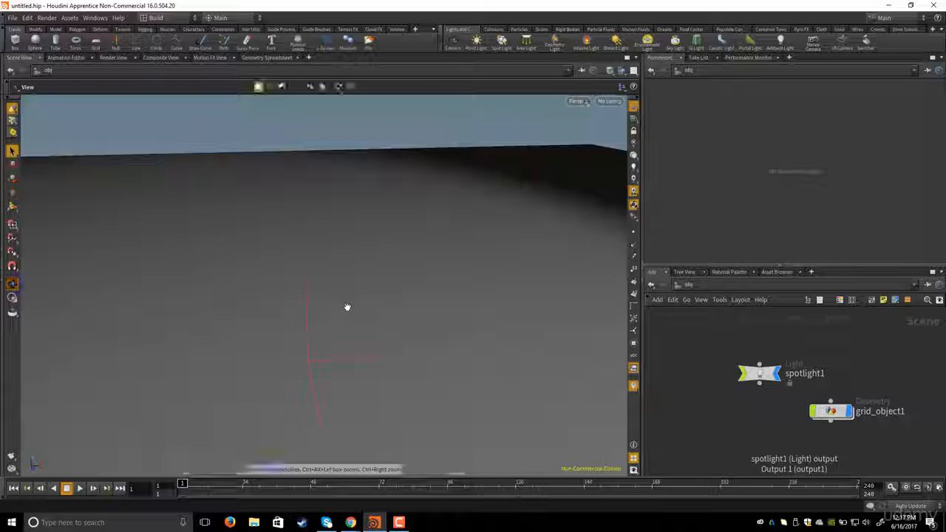
key(s)
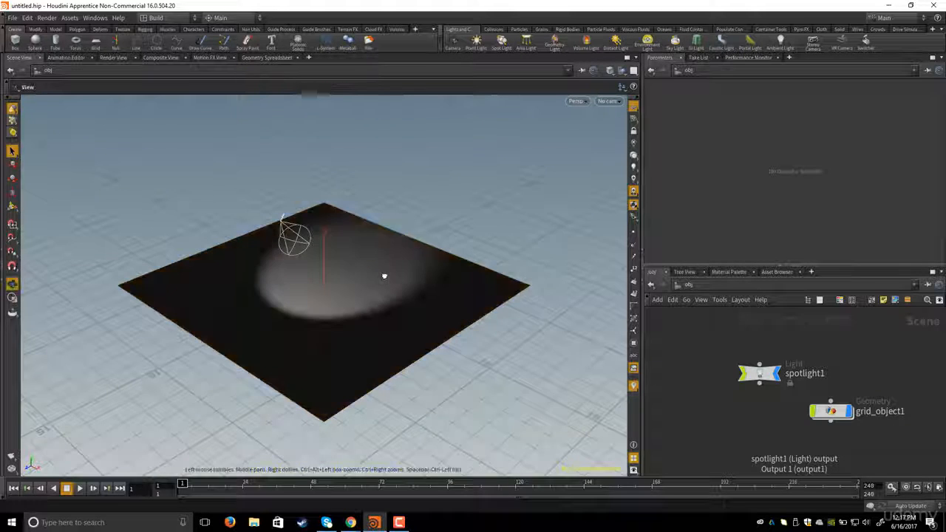
alt+drag(384, 275, 362, 291)
click(758, 373)
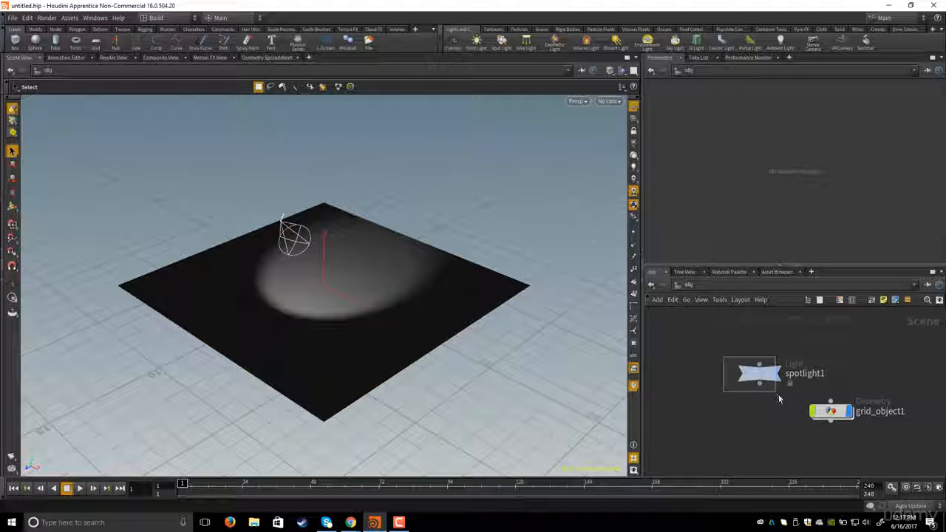
key(f)
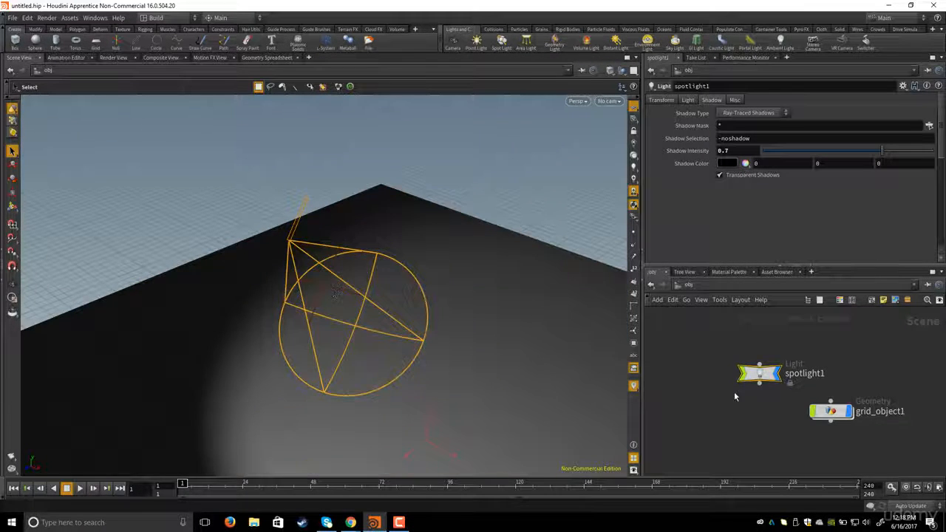
- Select both the spotlight1 and grid_object1 objects and delete them
click(831, 411)
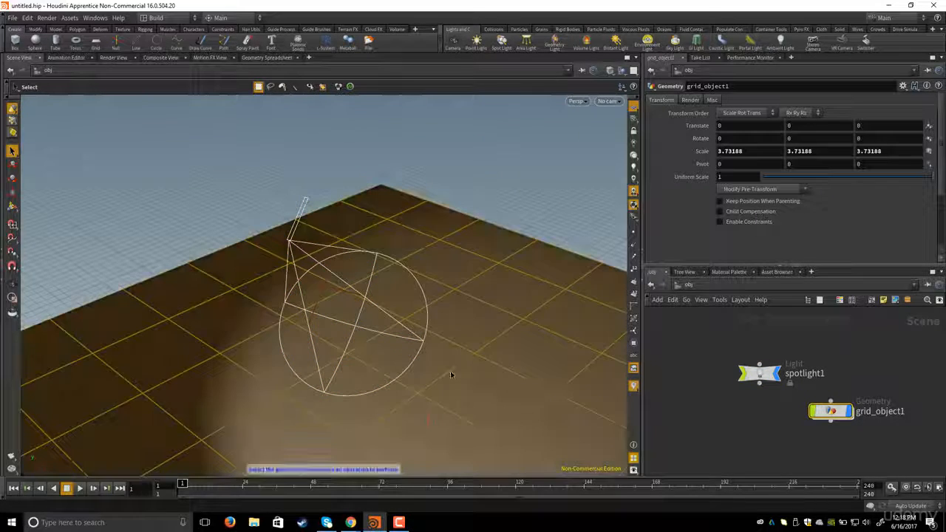
key(h)
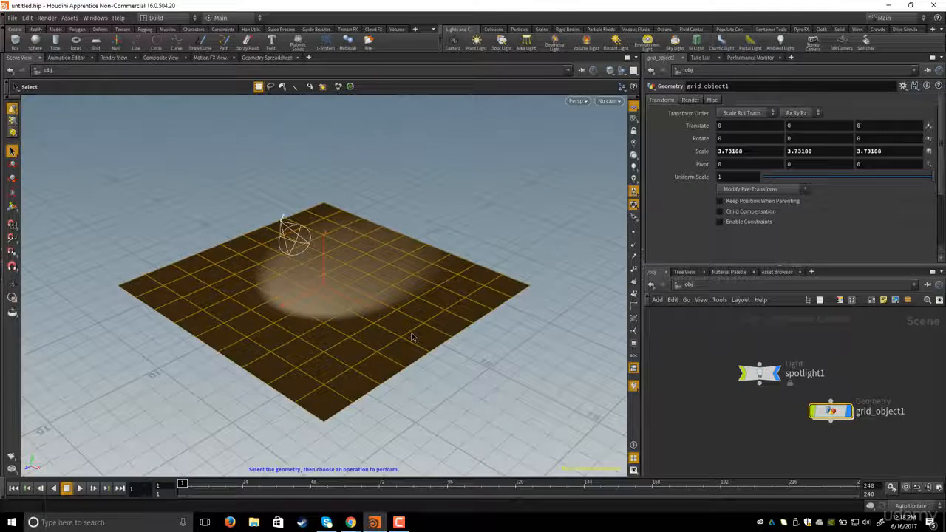
key(s)
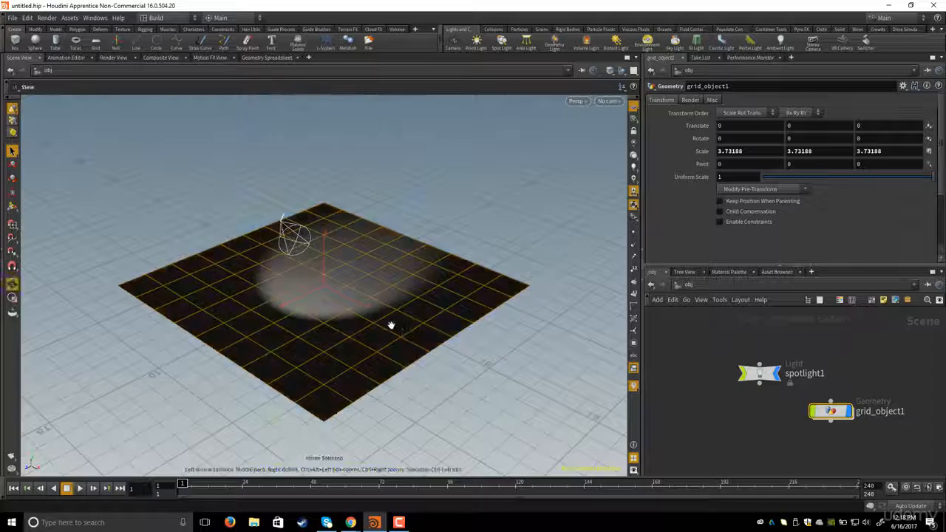
alt+right_drag(340, 284, 608, 338)
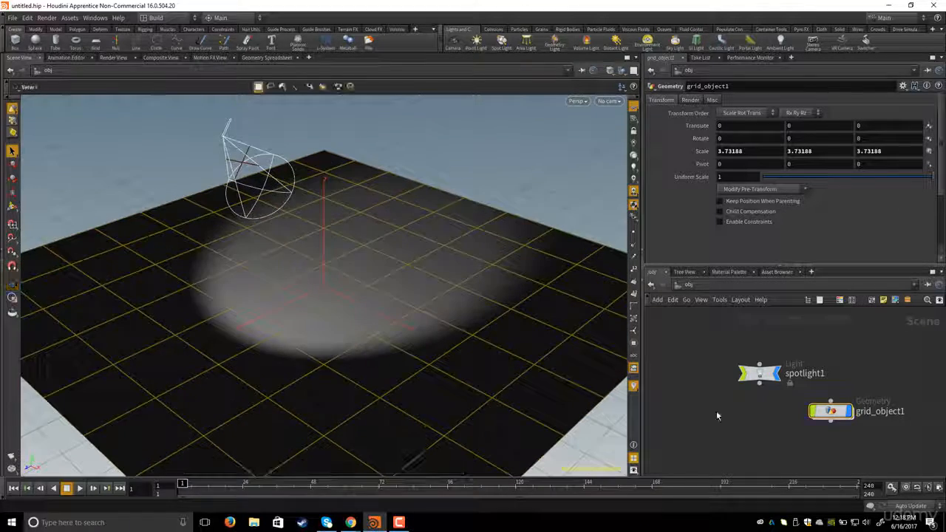
click(714, 412)
middle_drag(710, 416, 715, 406)
drag(710, 347, 877, 445)
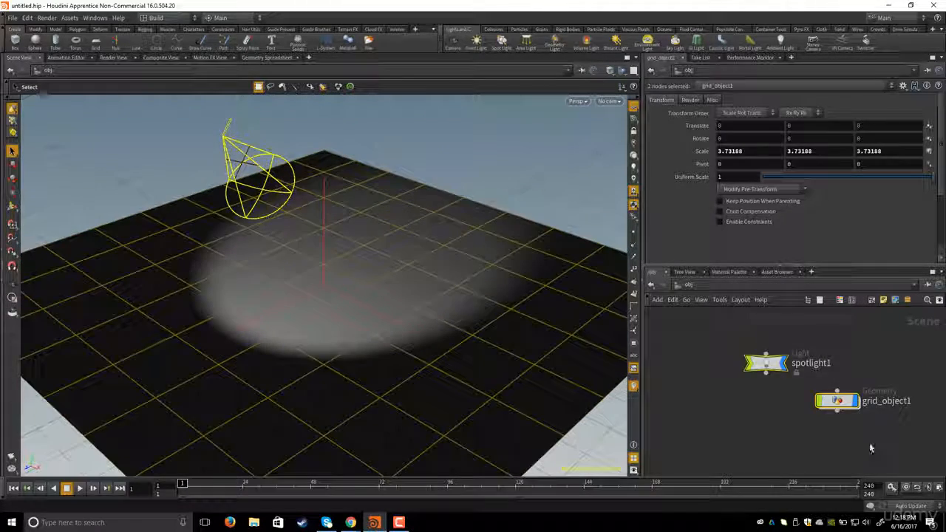
key(Delete)
key(Escape)
drag(446, 303, 327, 232)
key(s)
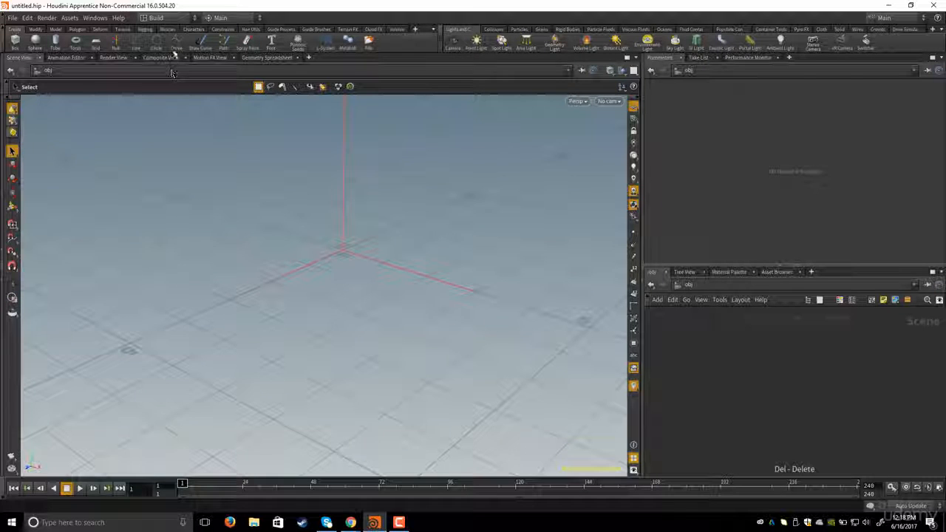
- Create a new curve object with the Curve tool and dive inside it
click(176, 41)
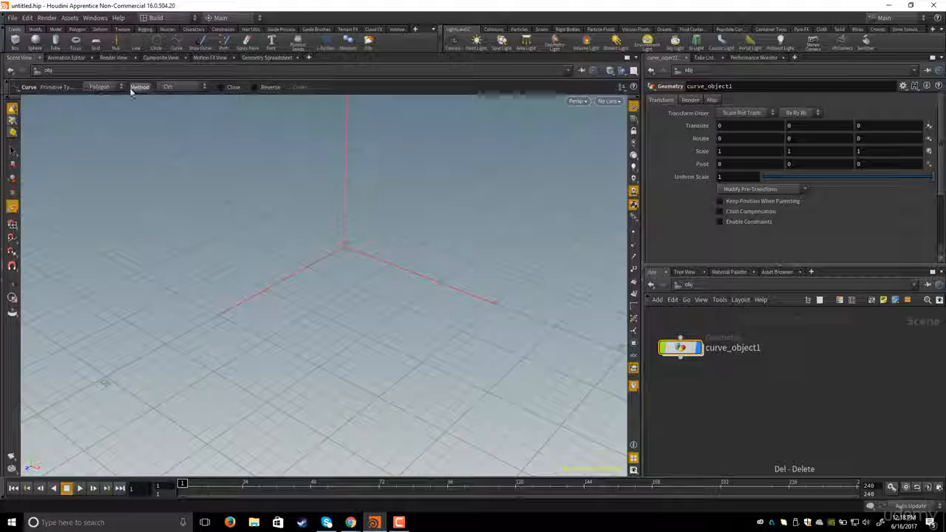
drag(691, 347, 728, 359)
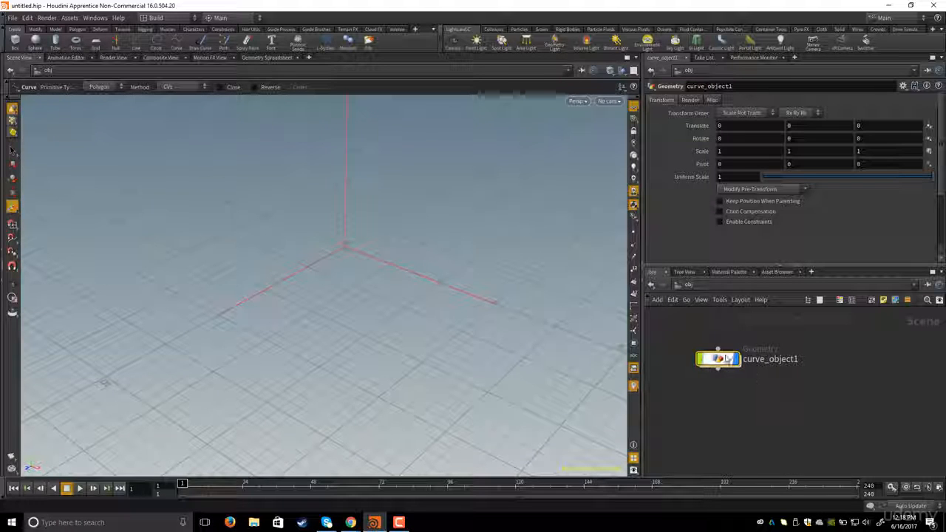
double_click(718, 360)
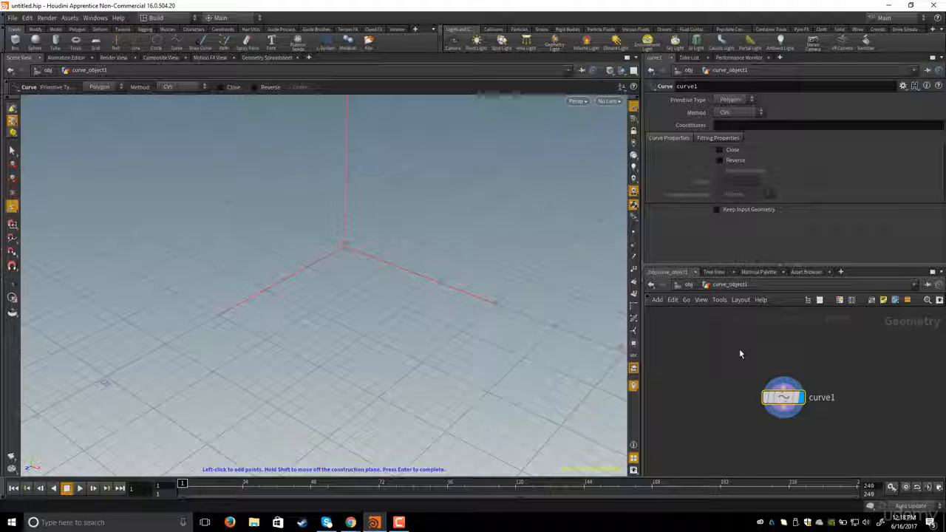
- Set the curve node's primitive type to NURBS
middle_drag(739, 349, 744, 344)
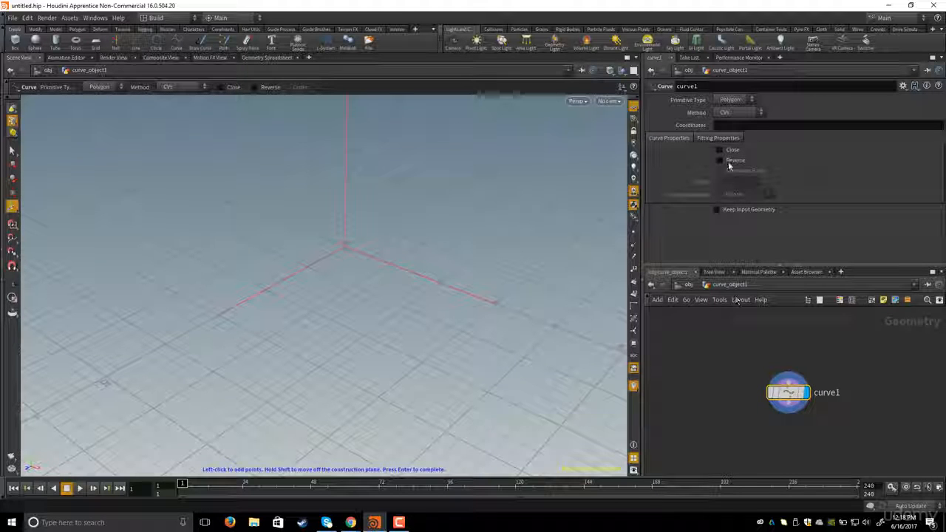
click(731, 102)
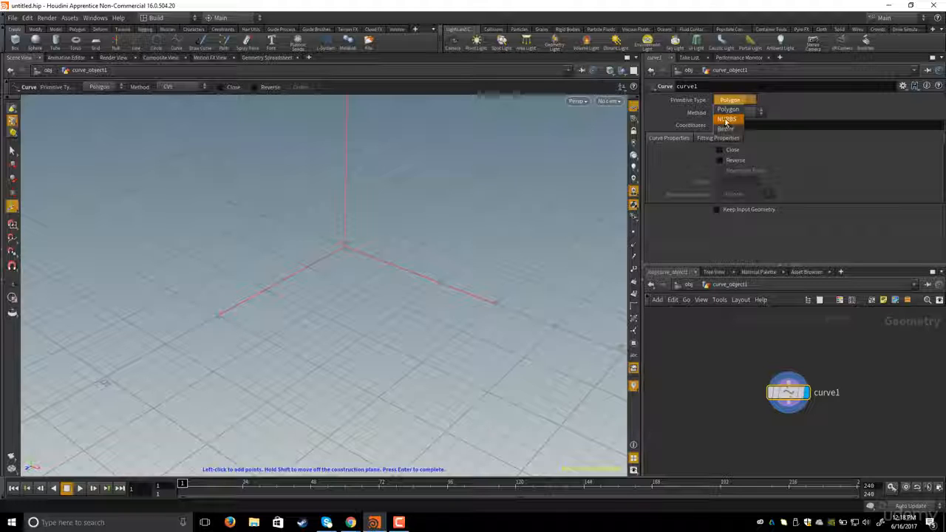
click(726, 120)
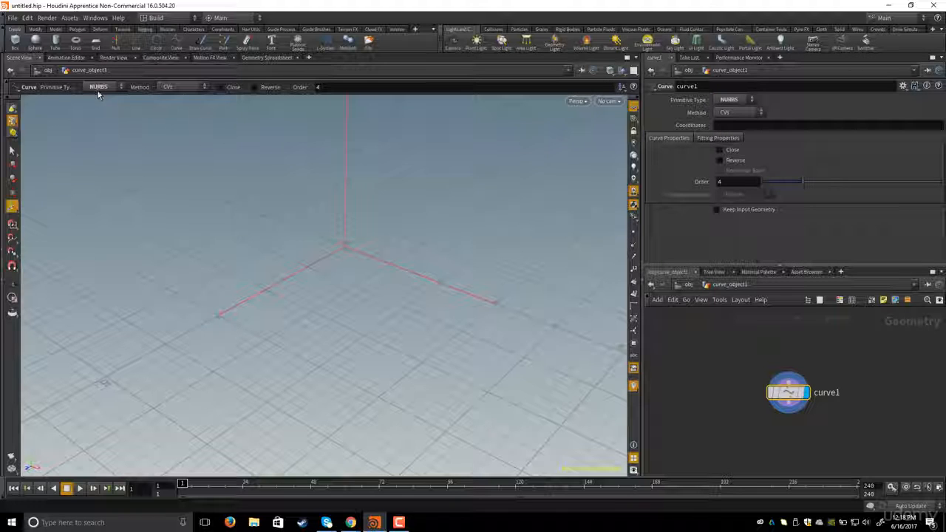
key(Escape)
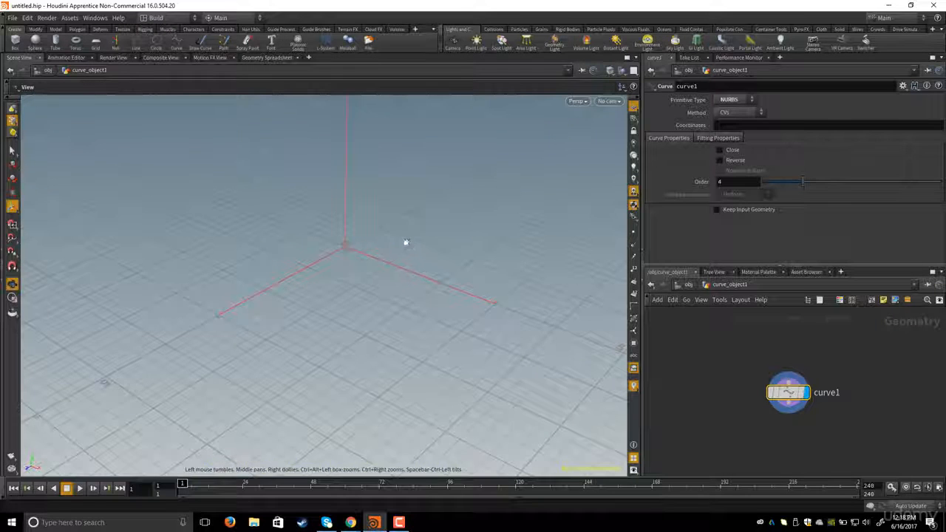
- Switch to the front view and place three NURBS curve points descending from about (-0.6, 1.0) to (-0.44, 0.09)
drag(405, 243, 419, 230)
key(Return)
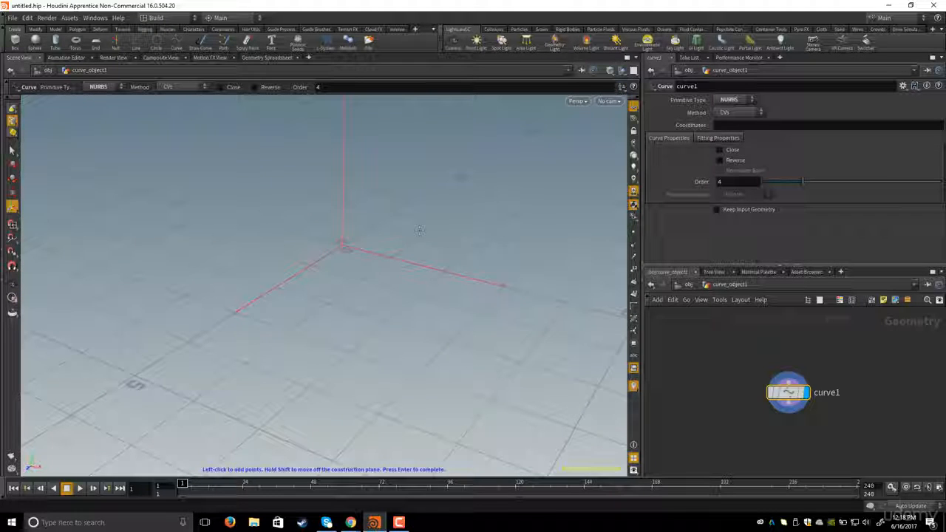
key(space+b)
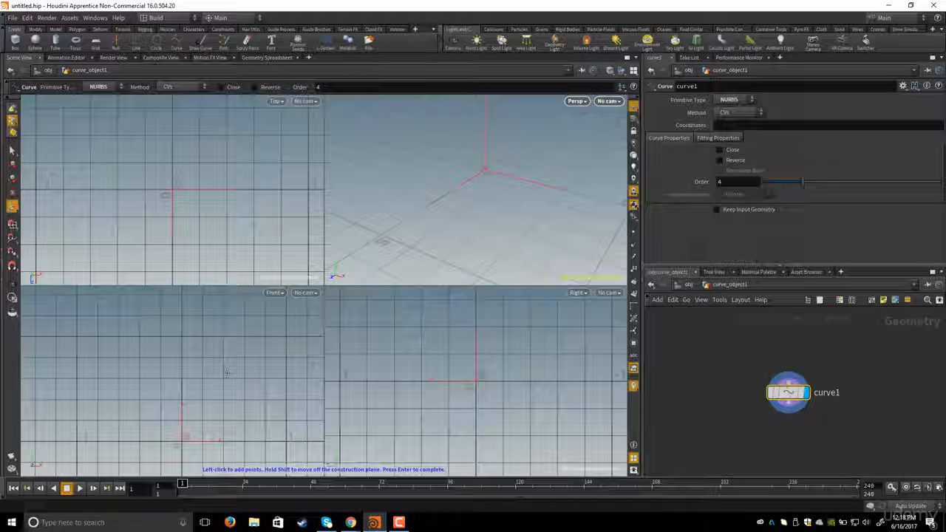
key(space+b)
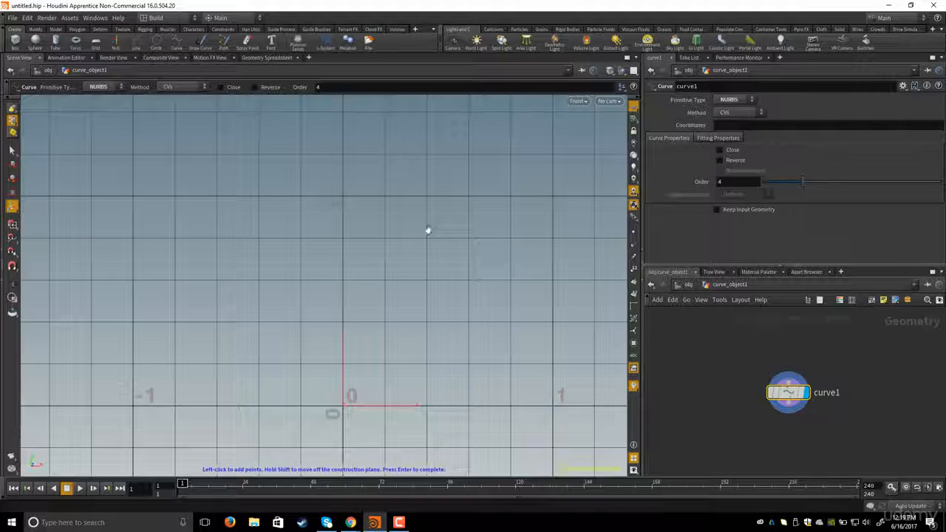
alt+right_drag(426, 229, 402, 232)
alt+middle_drag(393, 249, 412, 211)
alt+right_drag(412, 212, 422, 226)
alt+middle_drag(422, 226, 433, 255)
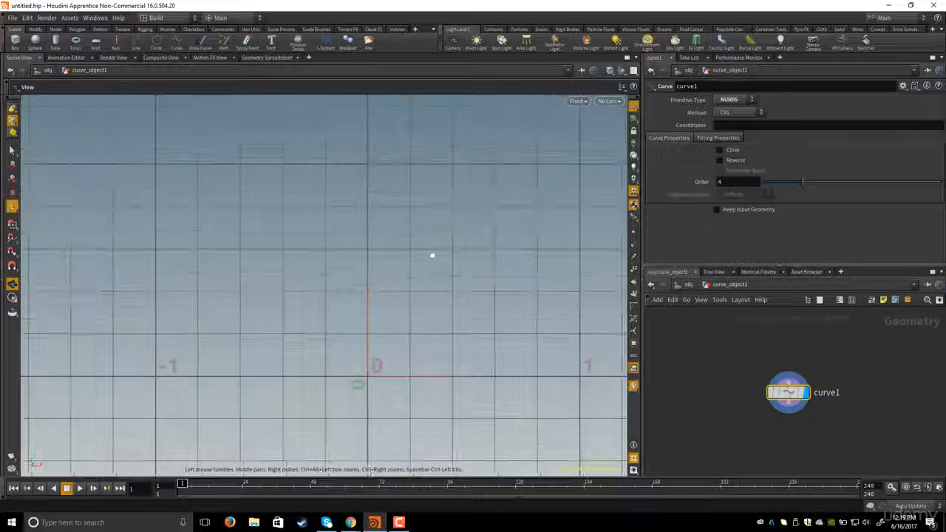
alt+right_drag(433, 256, 424, 266)
alt+middle_drag(424, 266, 414, 271)
alt+right_drag(339, 327, 376, 344)
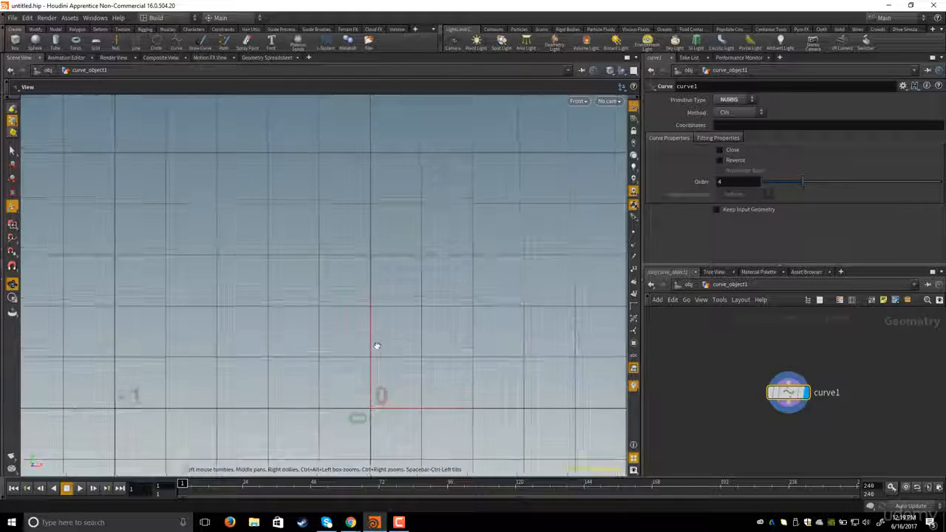
alt+right_drag(303, 325, 321, 303)
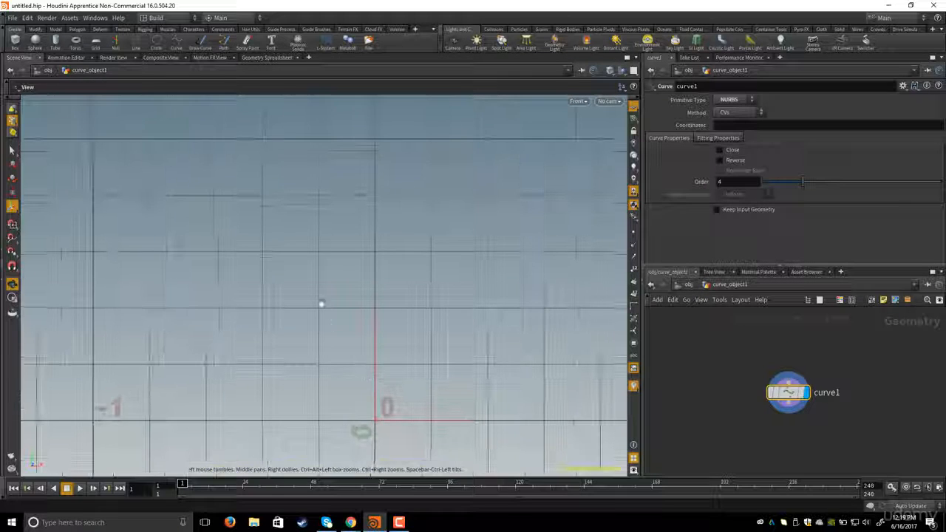
alt+middle_drag(243, 205, 272, 207)
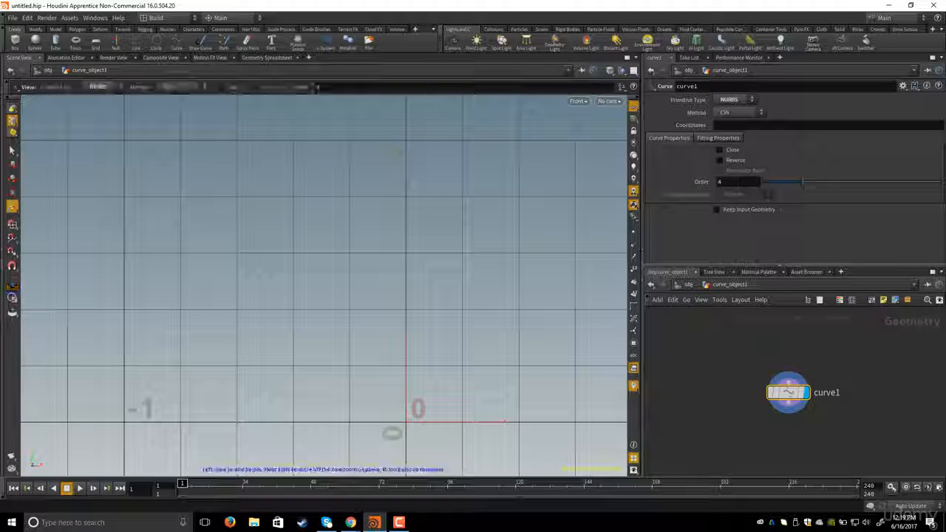
click(236, 139)
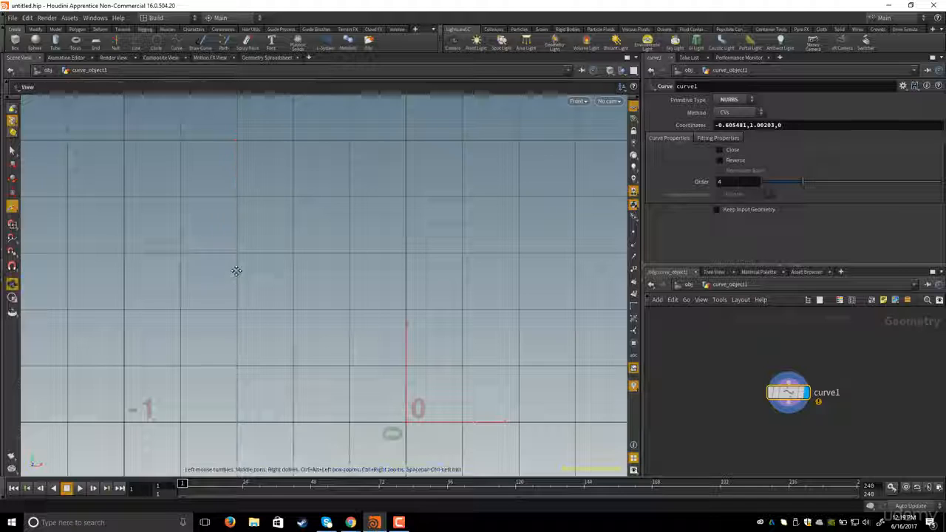
alt+middle_drag(235, 268, 237, 247)
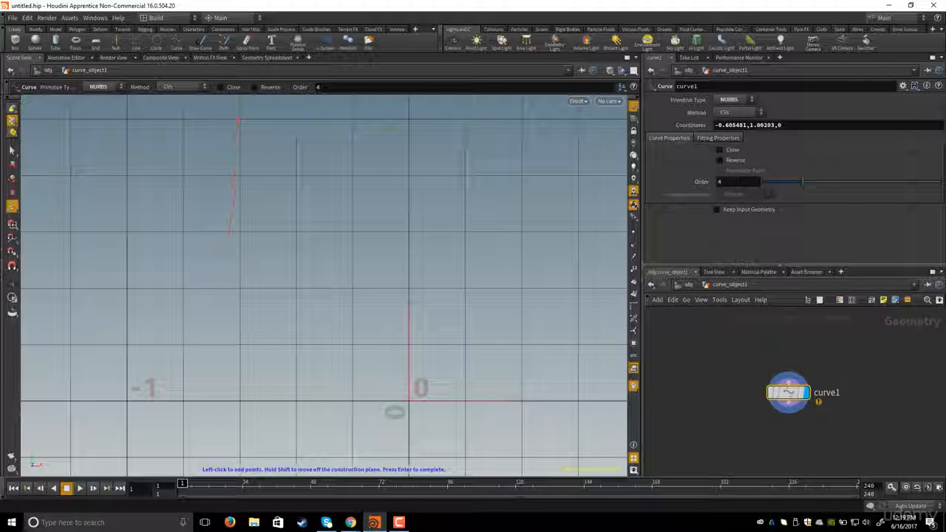
click(226, 260)
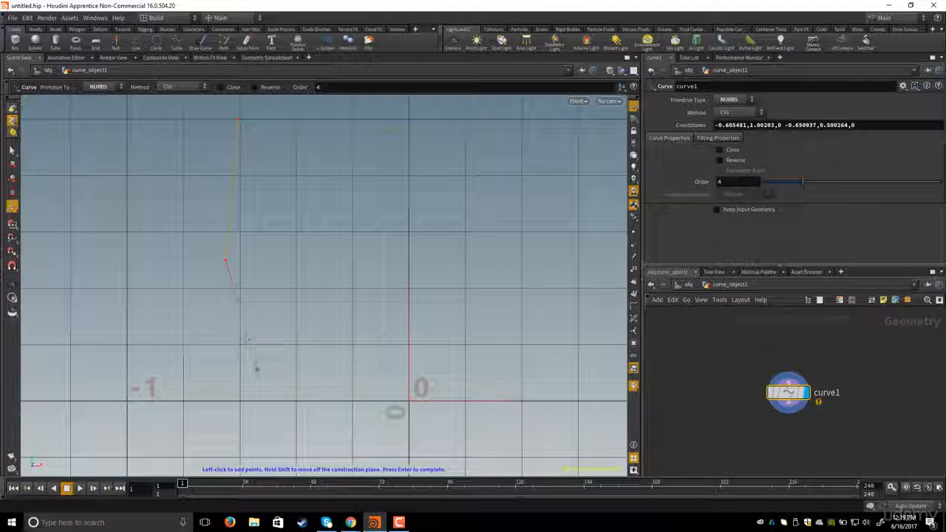
click(286, 375)
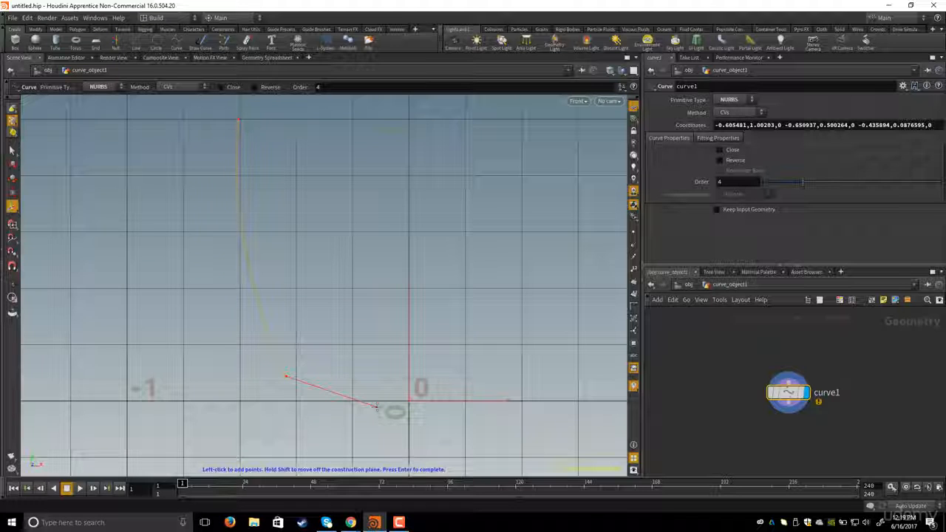
- Zoom in near the origin and add a final curve point at the origin to finish the profile
key(Return)
right_drag(509, 400, 519, 380)
middle_drag(376, 336, 337, 313)
right_drag(338, 312, 389, 332)
middle_drag(389, 332, 424, 339)
scroll(424, 339, up, 1)
key(Return)
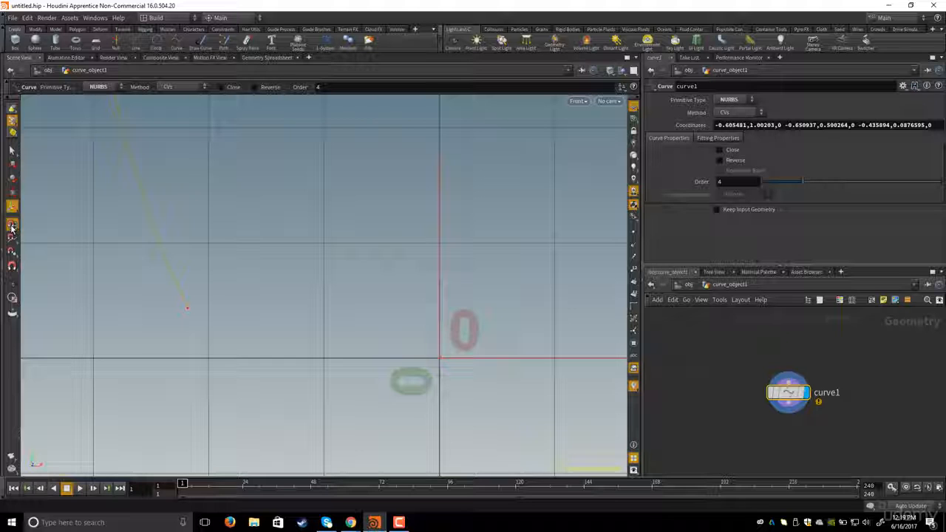
click(12, 226)
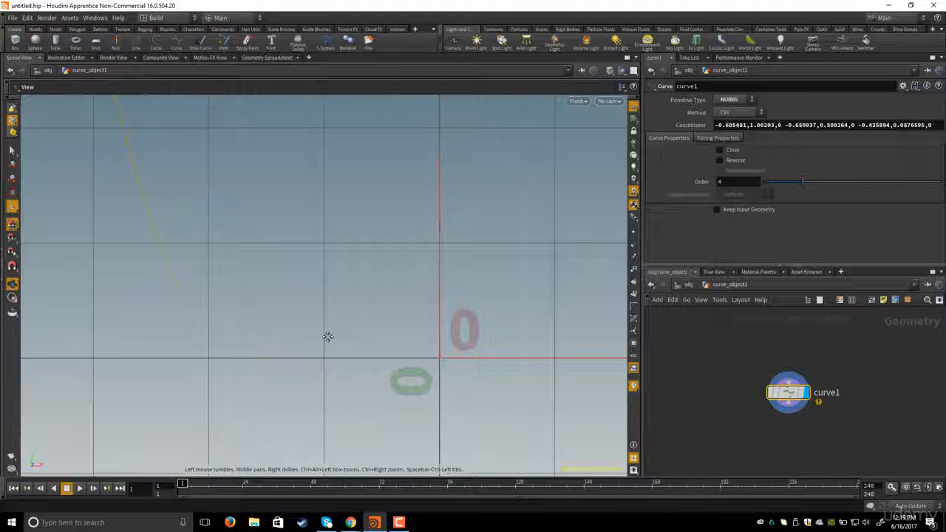
alt+middle_drag(327, 337, 322, 349)
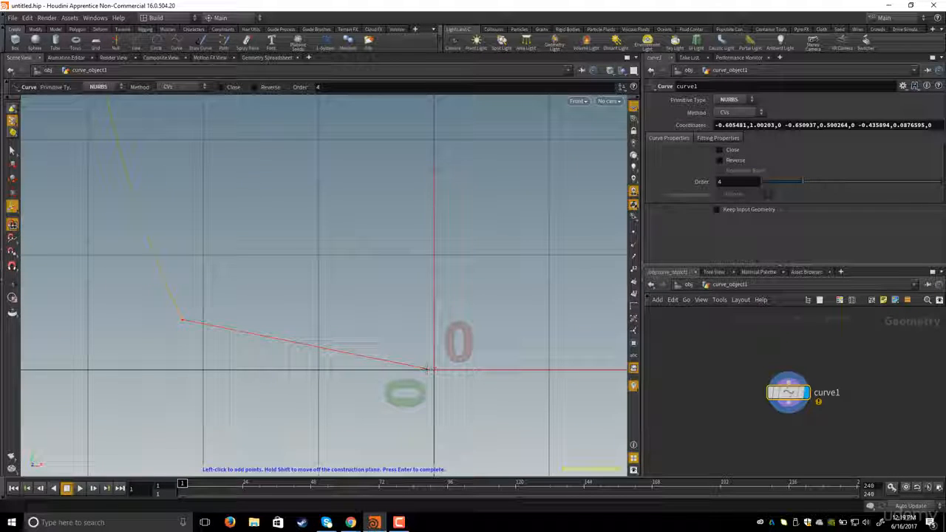
alt+middle_drag(428, 369, 431, 349)
alt+right_drag(432, 349, 445, 357)
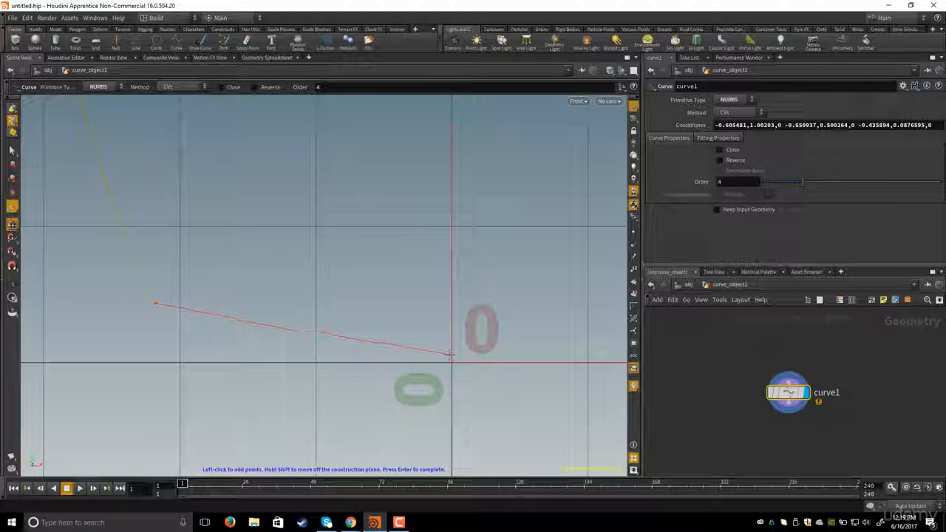
click(453, 361)
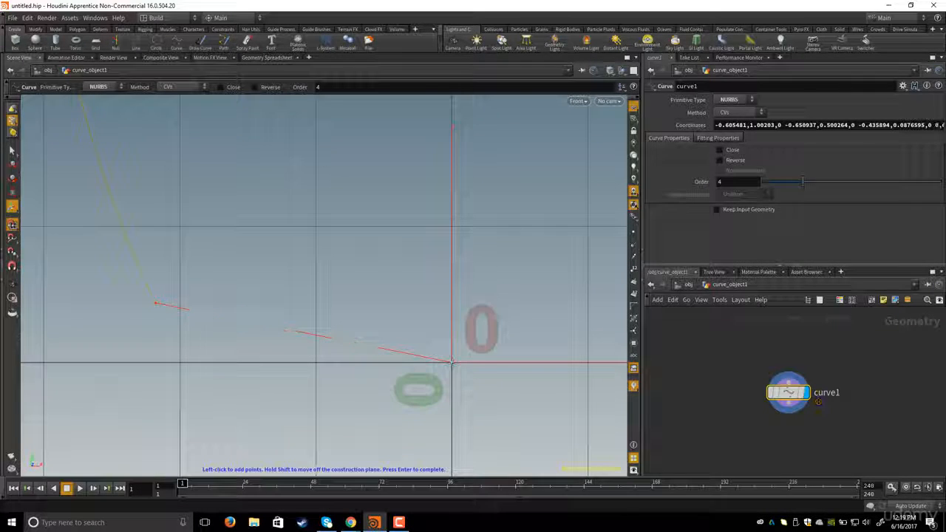
- Examine the drawn curve's shape and control points in the front view
alt+right_drag(332, 303, 285, 258)
alt+middle_drag(289, 254, 299, 318)
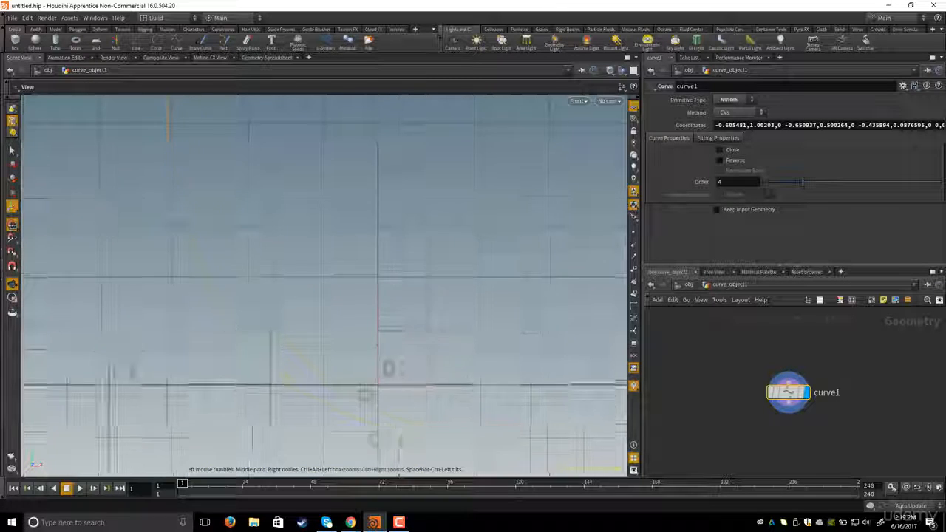
alt+right_drag(299, 317, 269, 308)
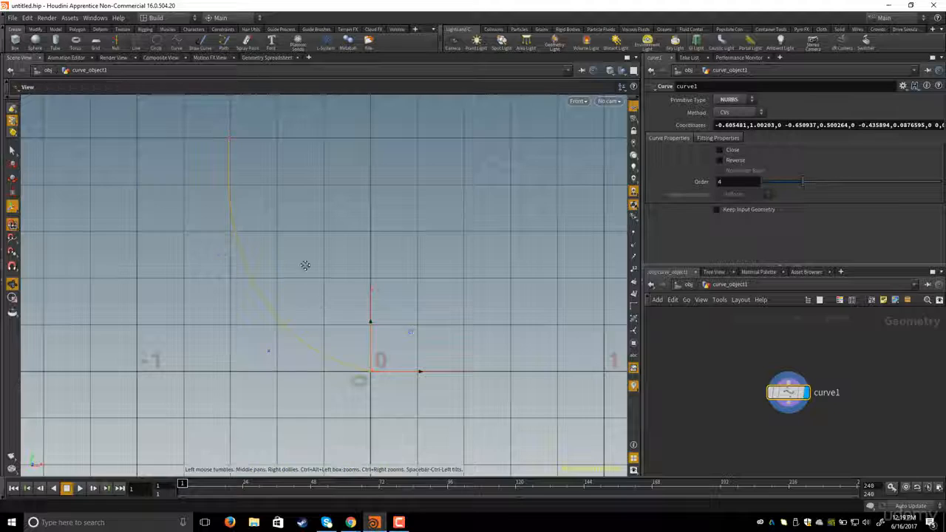
alt+middle_drag(304, 267, 307, 287)
alt+right_drag(308, 286, 325, 287)
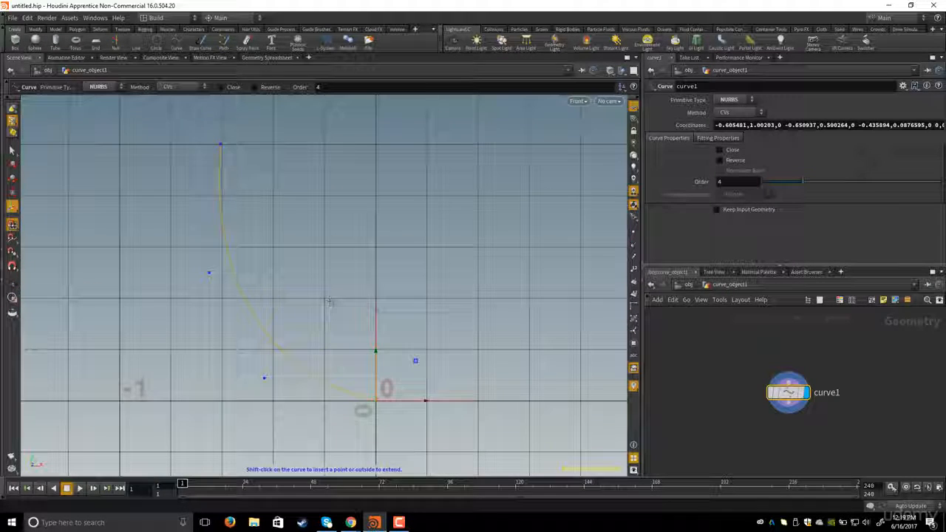
alt+middle_drag(320, 315, 326, 299)
alt+right_drag(327, 299, 336, 301)
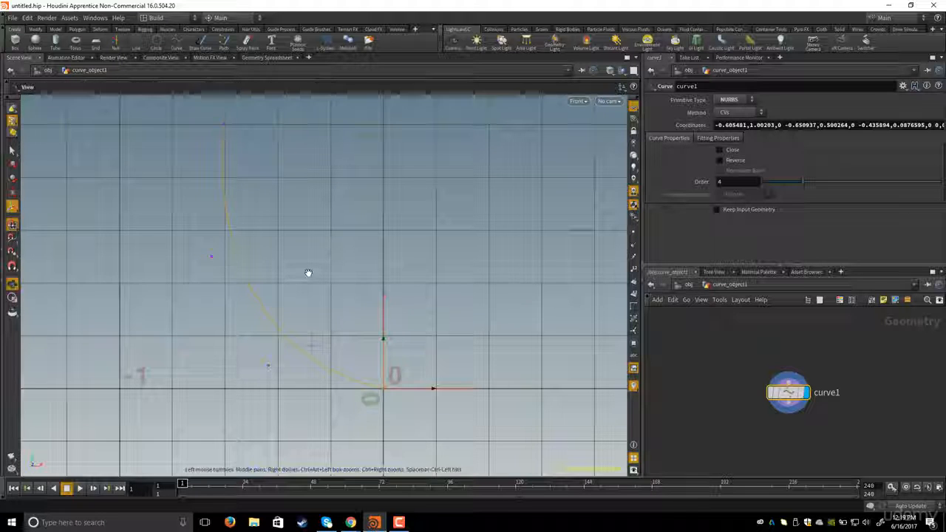
alt+middle_drag(306, 273, 300, 291)
- Return to object level and view the curve in the perspective viewport
click(688, 285)
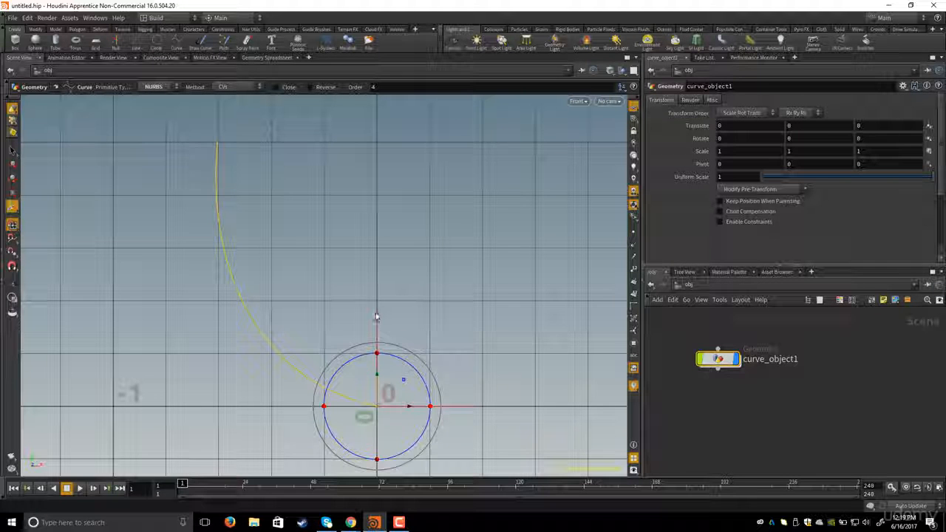
key(space)
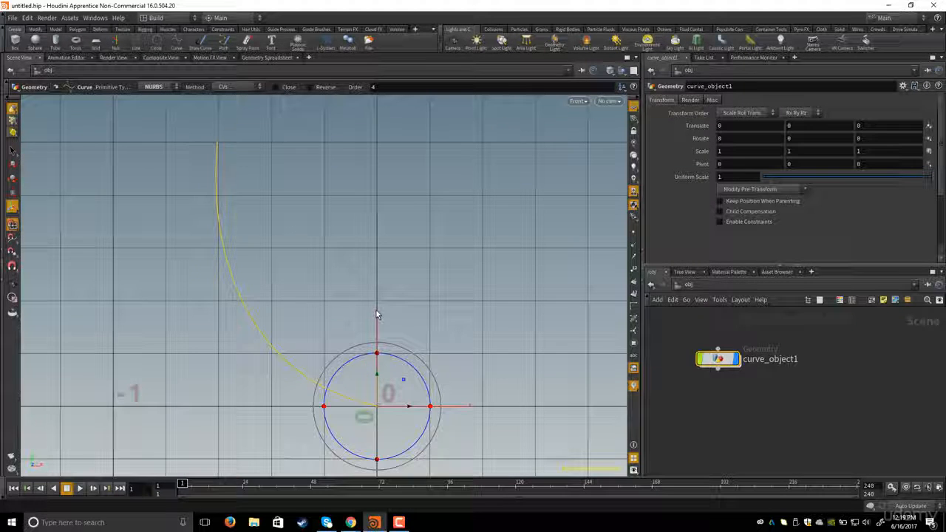
key(space)
key(space+b)
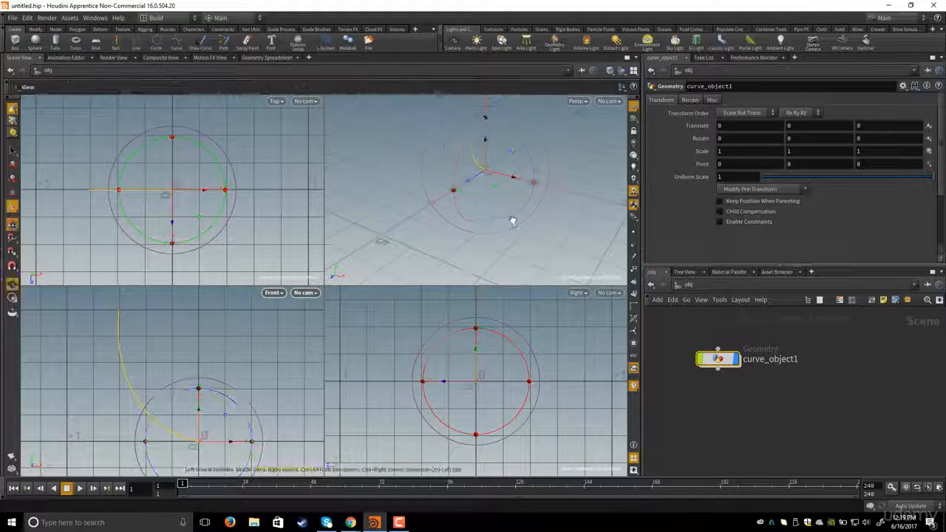
key(space+b)
drag(416, 185, 420, 257)
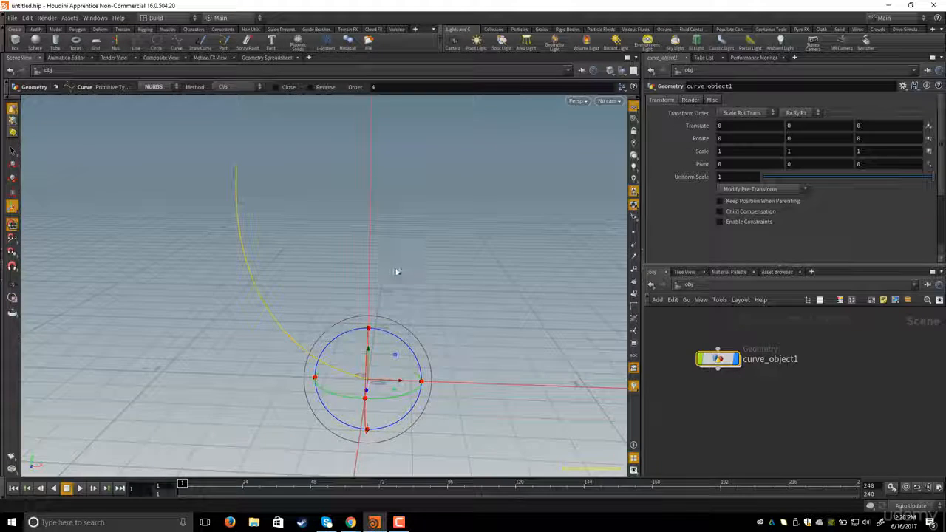
middle_drag(316, 259, 315, 244)
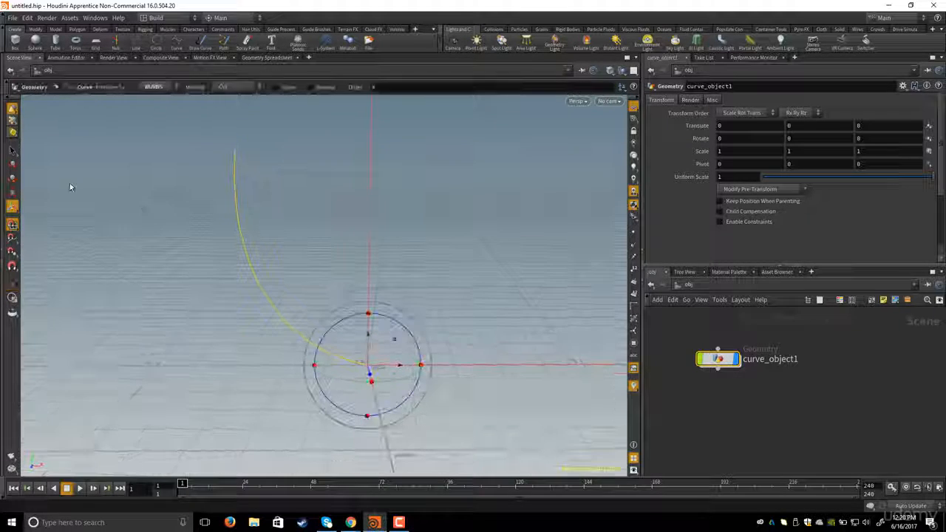
- Dive back into the curve object and set the selection mode to points
click(12, 150)
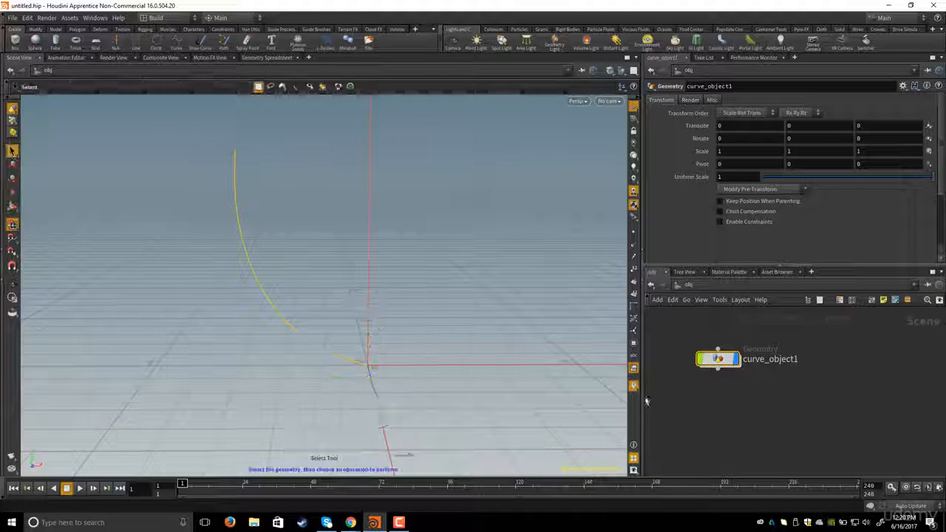
double_click(719, 362)
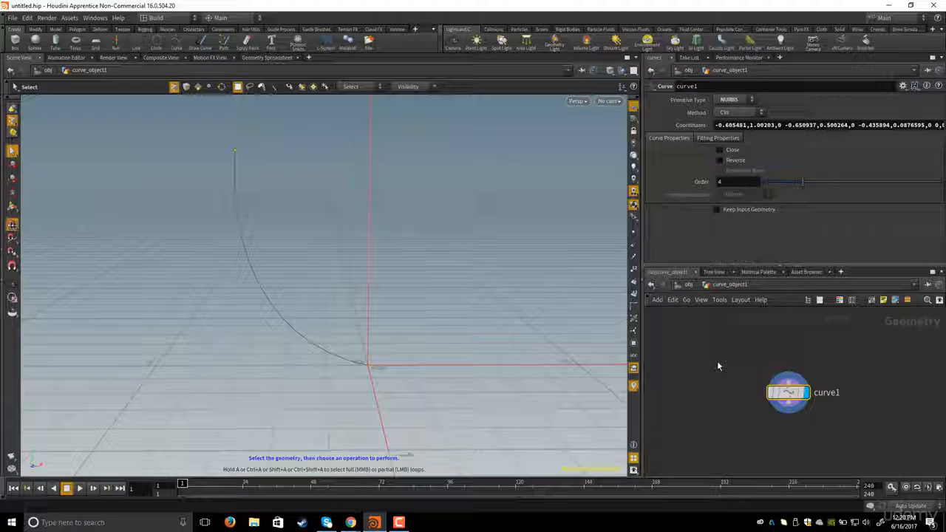
click(12, 121)
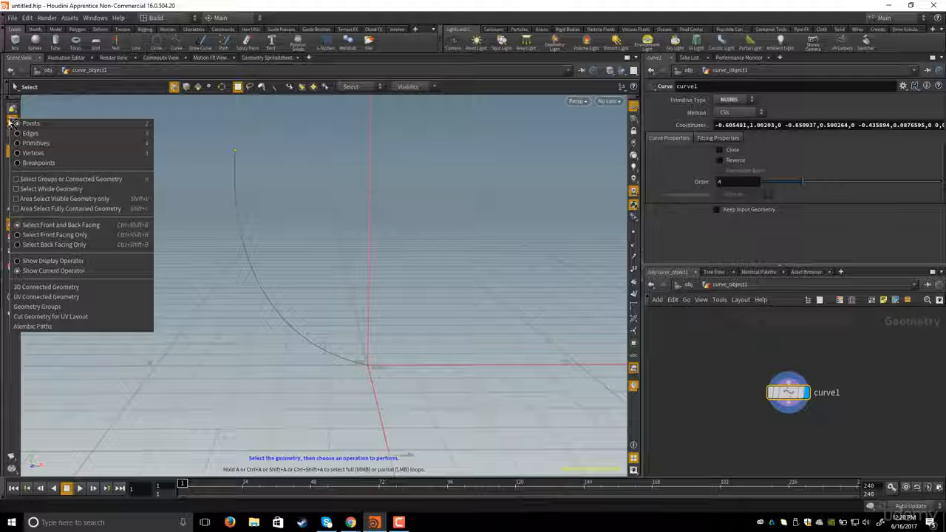
click(12, 121)
click(12, 121)
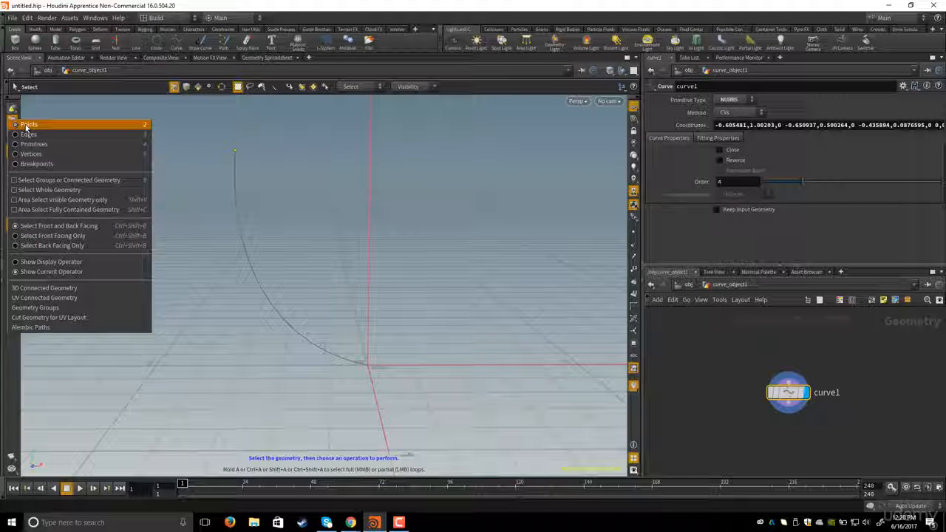
click(26, 125)
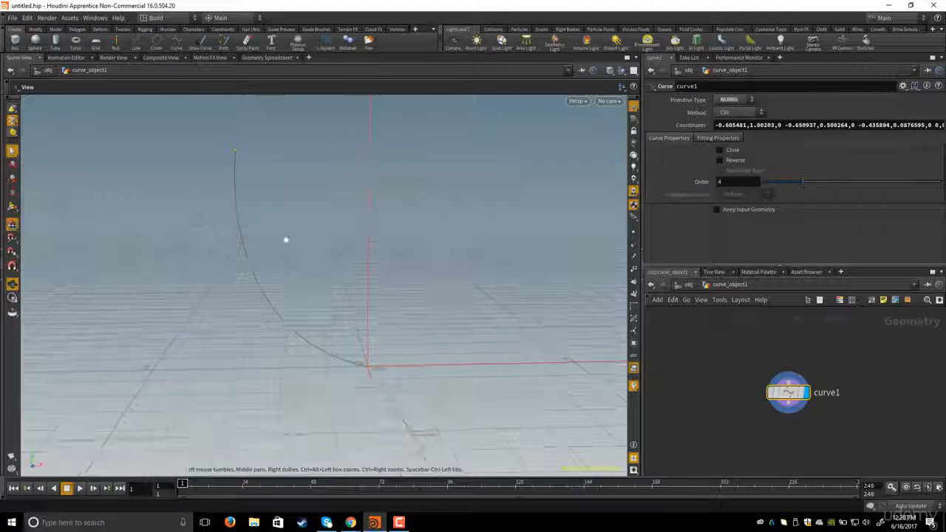
- With the Edit tool, select the curve's second point and nudge it slightly to adjust the curve's bend
click(13, 164)
alt+drag(201, 285, 226, 278)
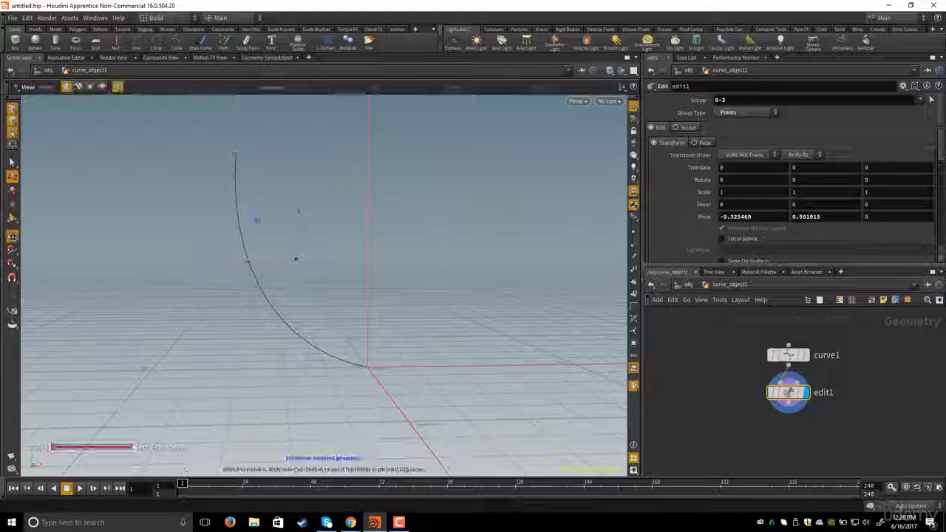
click(229, 264)
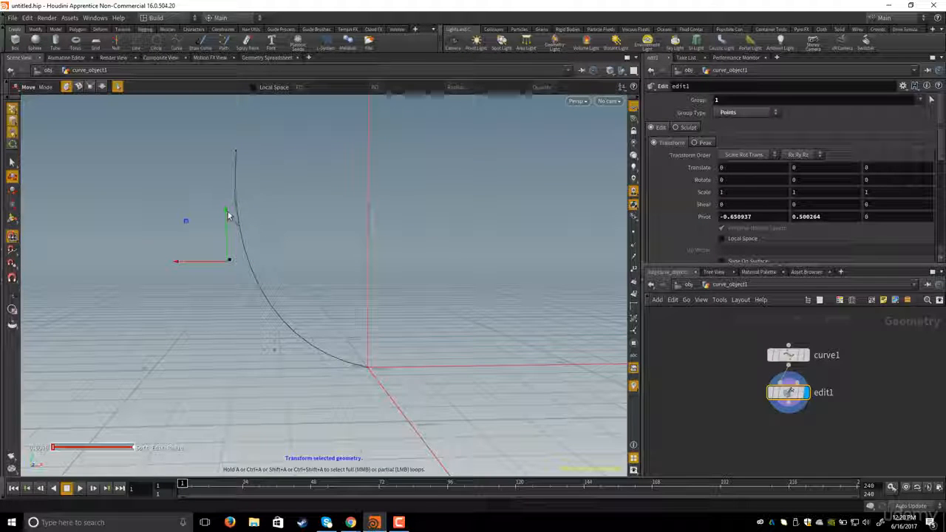
drag(229, 215, 224, 243)
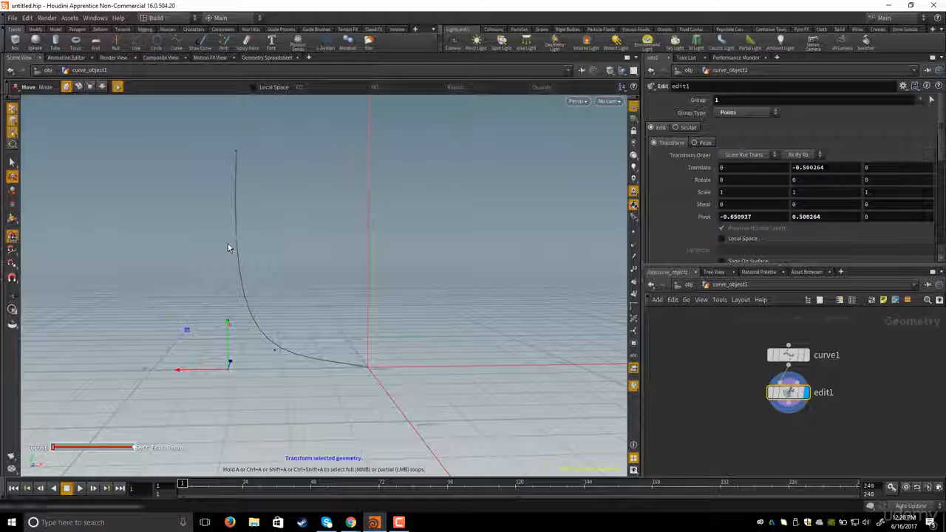
key(ctrl+z)
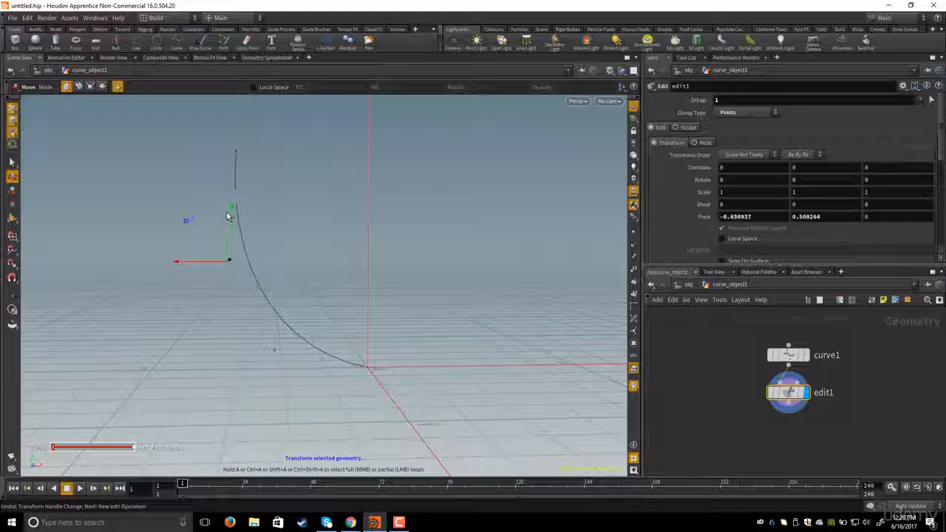
drag(227, 216, 170, 275)
alt+drag(302, 256, 394, 309)
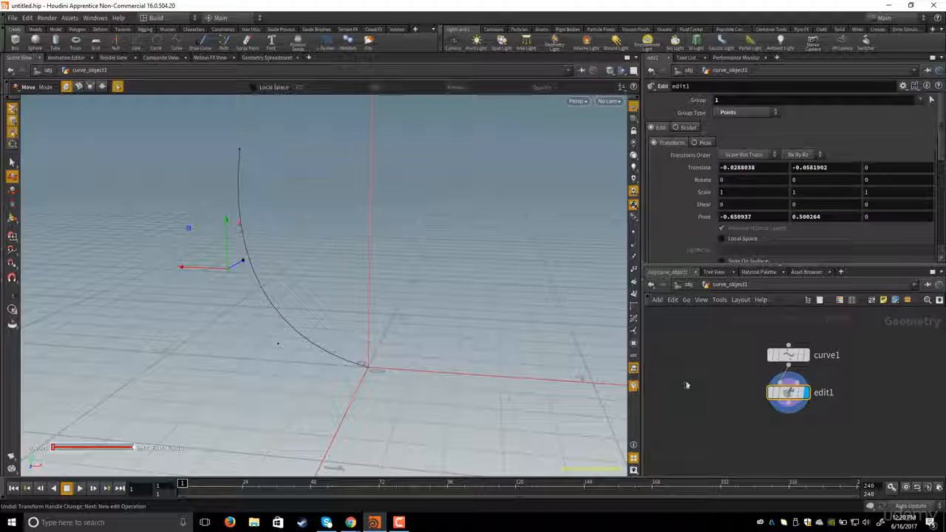
- Select the curve's third point and nudge it slightly to refine the curve's bend
mouse_move(401, 274)
alt+mouse_down()
mouse_move(440, 269)
mouse_move(362, 261)
mouse_move(383, 277)
alt+mouse_up()
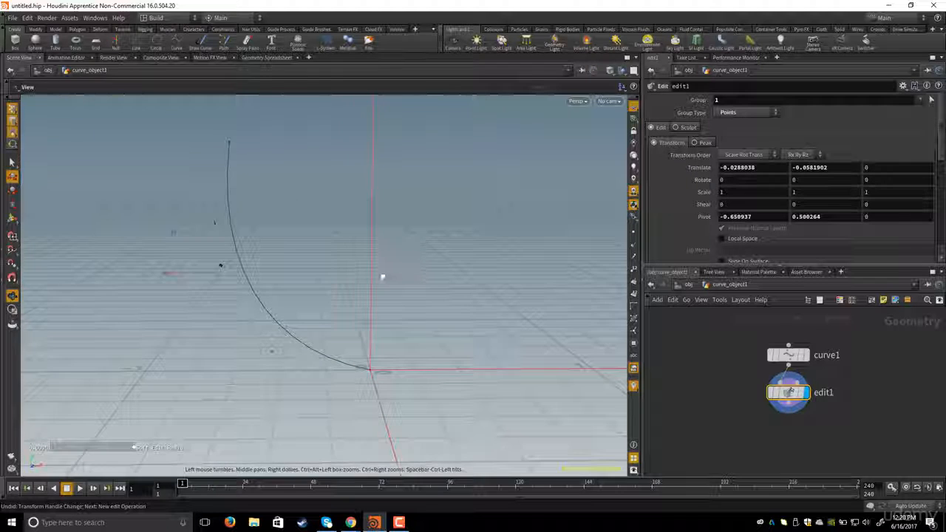
alt+middle_drag(386, 273, 374, 280)
middle_drag(749, 400, 742, 381)
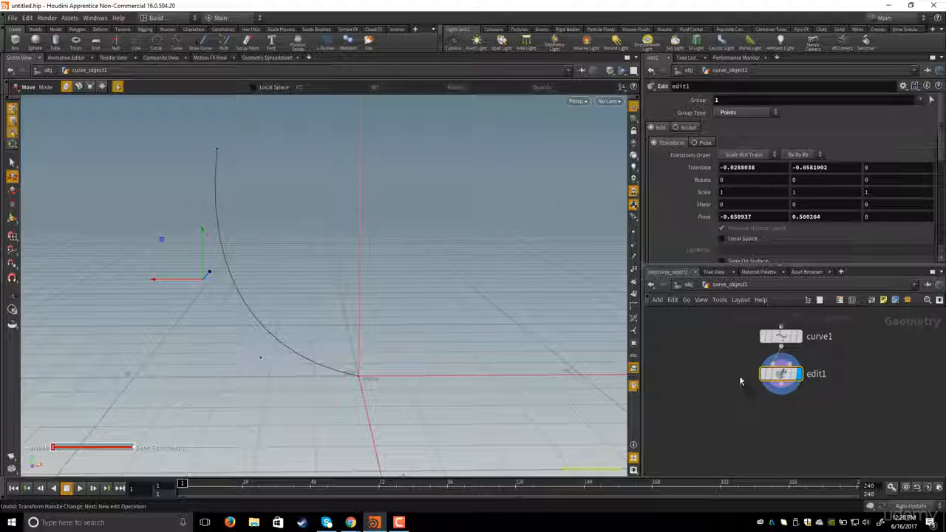
drag(777, 376, 777, 386)
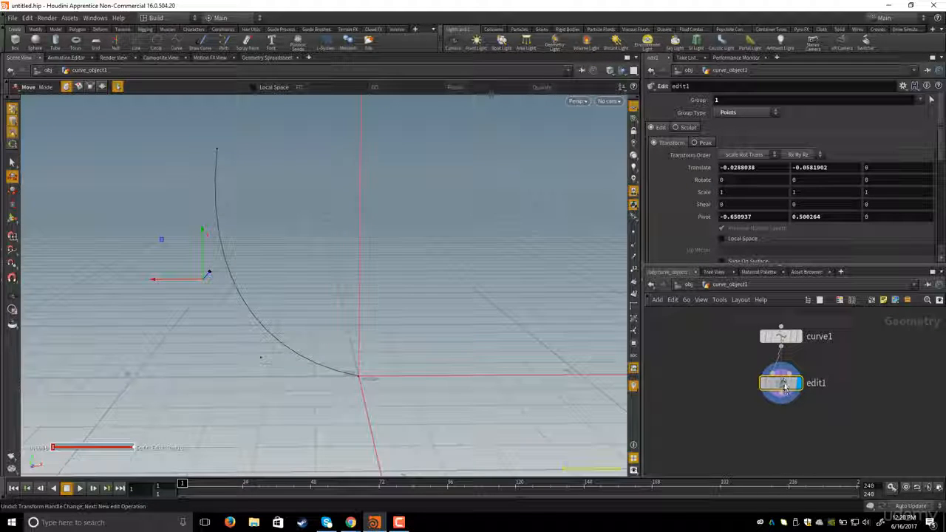
click(263, 350)
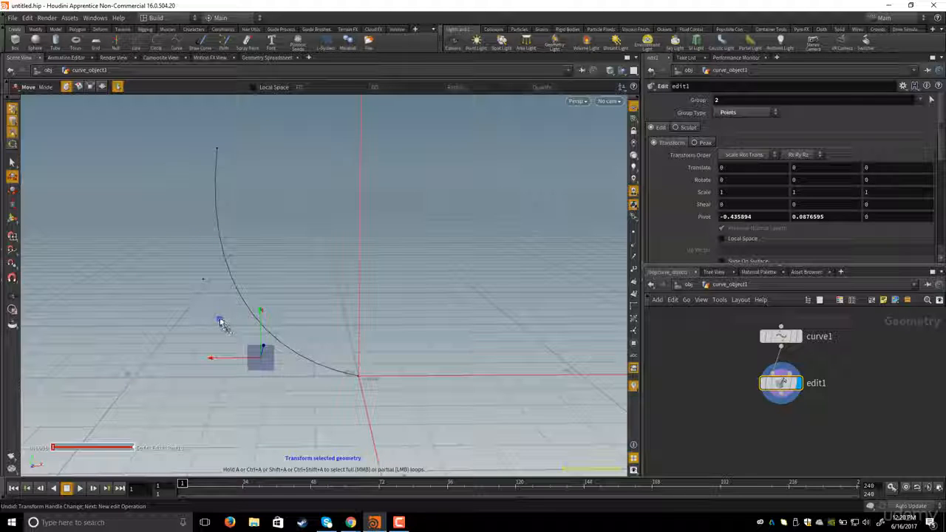
drag(220, 321, 219, 313)
drag(213, 352, 221, 352)
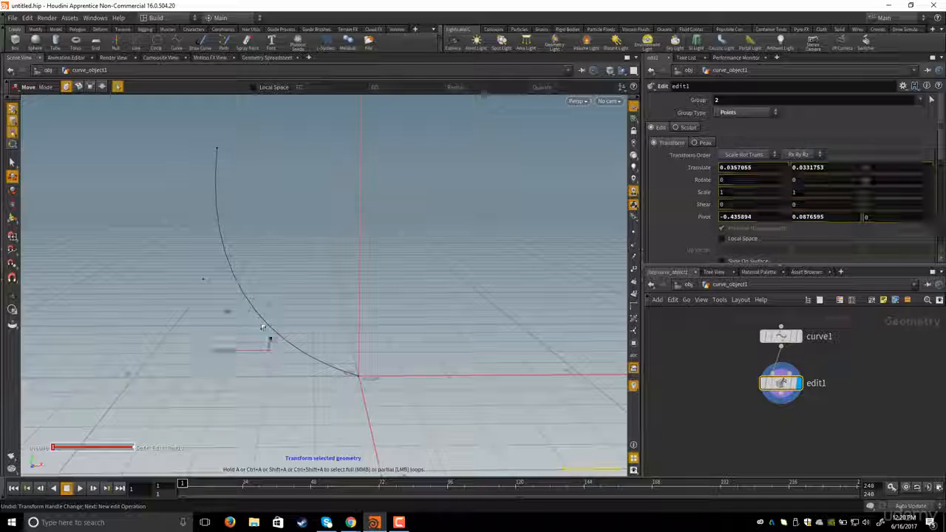
drag(268, 306, 268, 319)
- Select the curve's second point and move it slightly outward along X
alt+drag(317, 343, 250, 285)
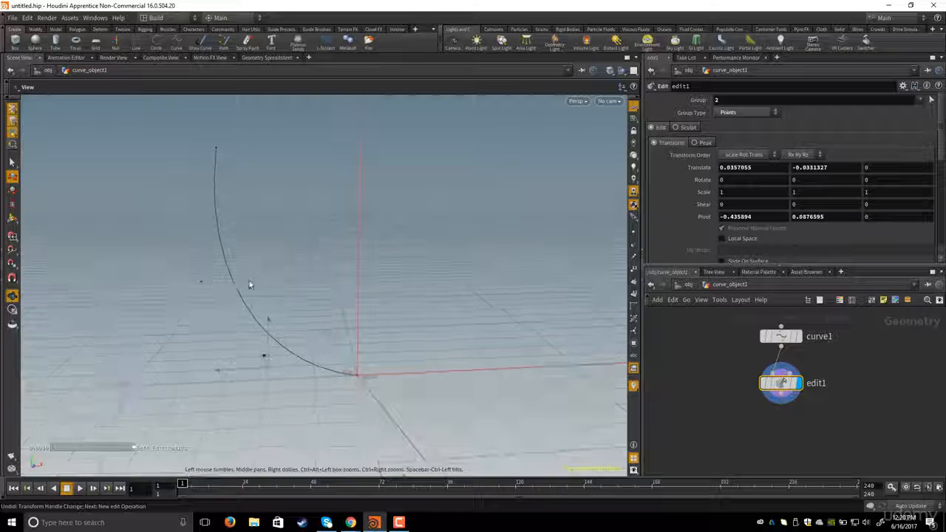
click(200, 276)
drag(149, 285, 136, 287)
mouse_move(283, 298)
alt+mouse_down()
mouse_move(274, 293)
mouse_move(297, 306)
mouse_move(279, 282)
alt+mouse_up()
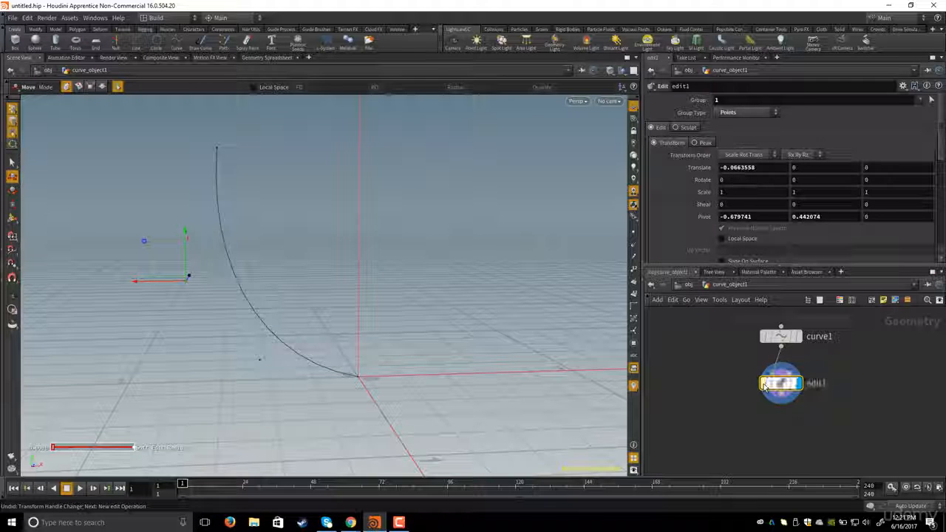
- Add a Revolve node after edit1 and wire the edited curve into it to spin the profile around the Y axis
click(764, 385)
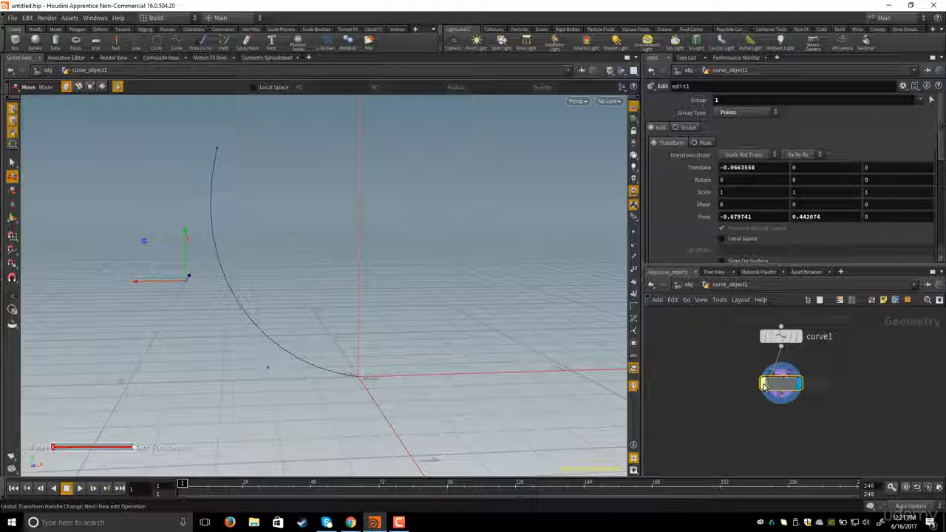
click(764, 385)
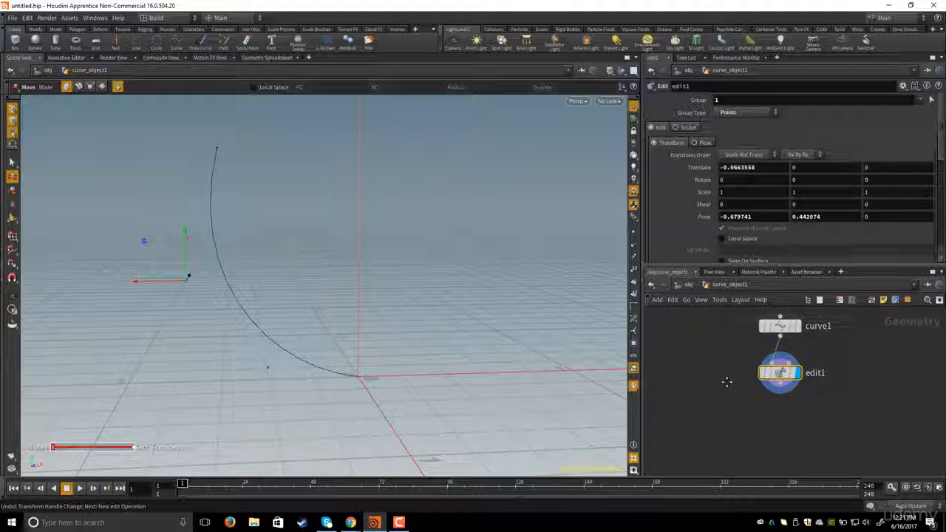
alt+drag(373, 335, 363, 288)
alt+right_drag(363, 289, 308, 283)
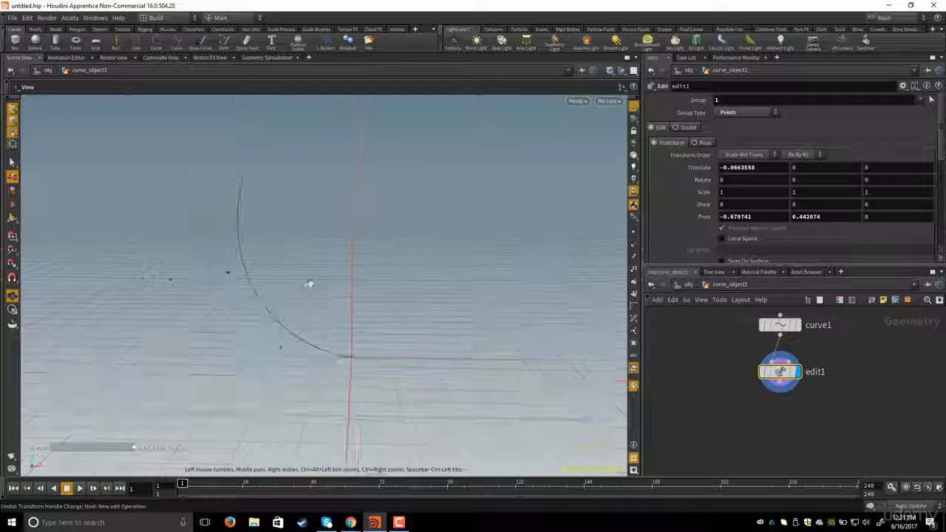
alt+drag(325, 257, 410, 262)
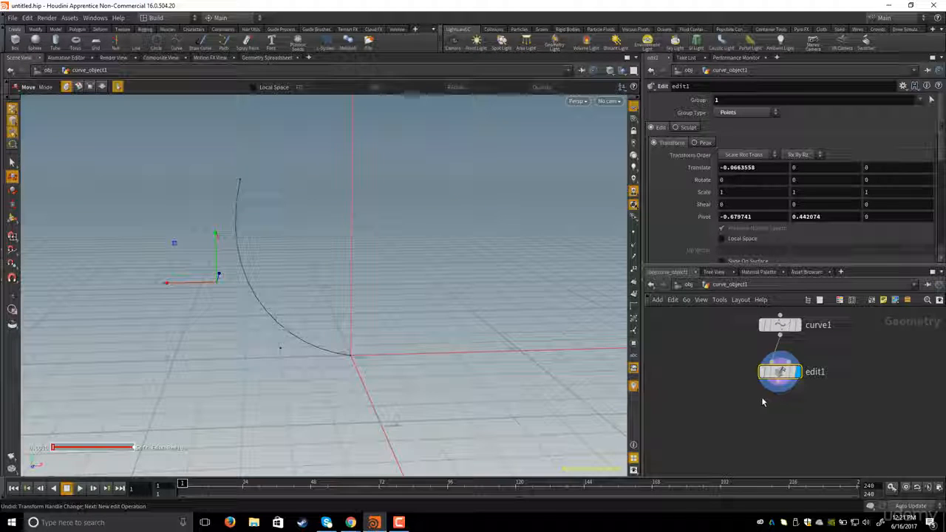
key(Tab)
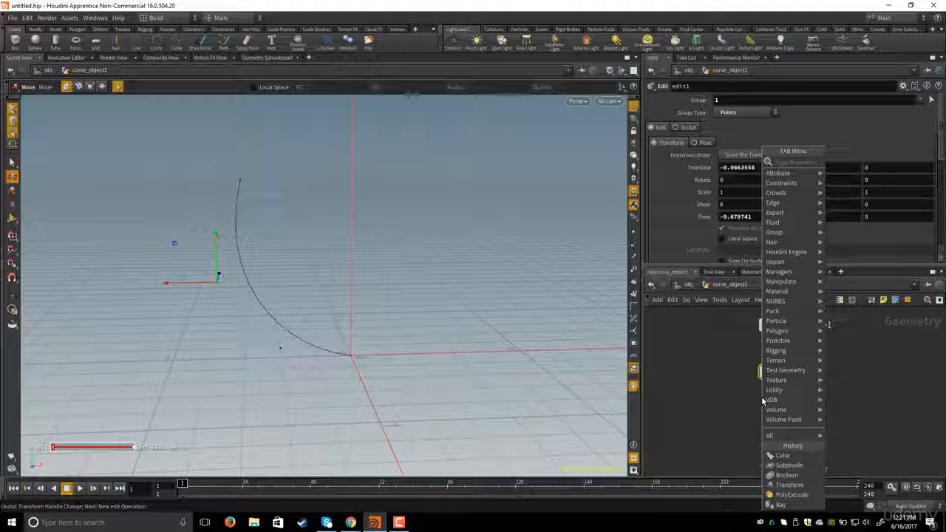
text(revo)
key(Return)
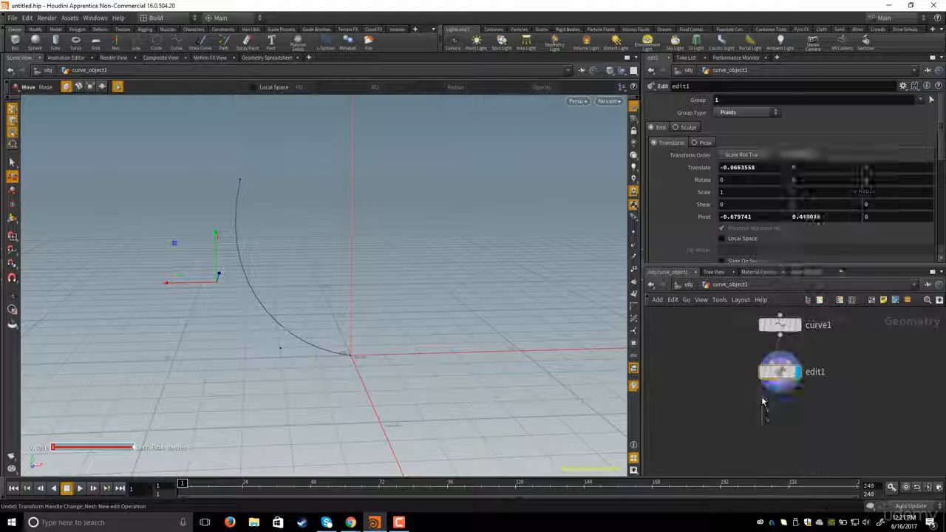
click(762, 399)
drag(762, 400, 779, 425)
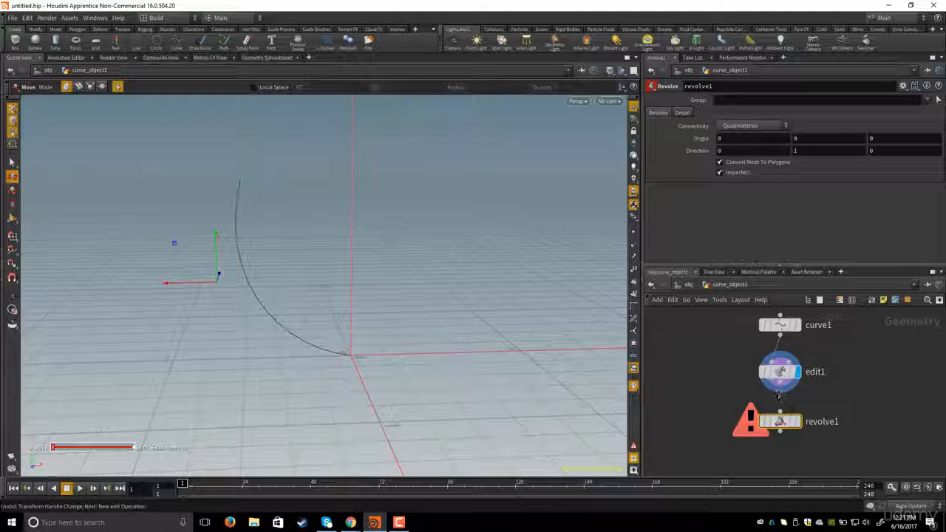
drag(778, 392, 779, 412)
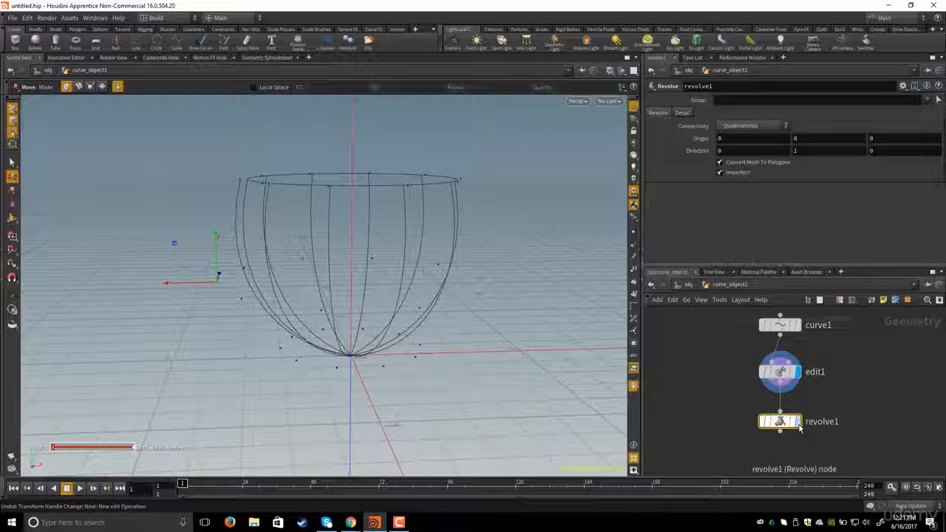
- Set the display flag on revolve1 to view the revolved bowl shaded in the viewport
middle_drag(682, 374, 678, 362)
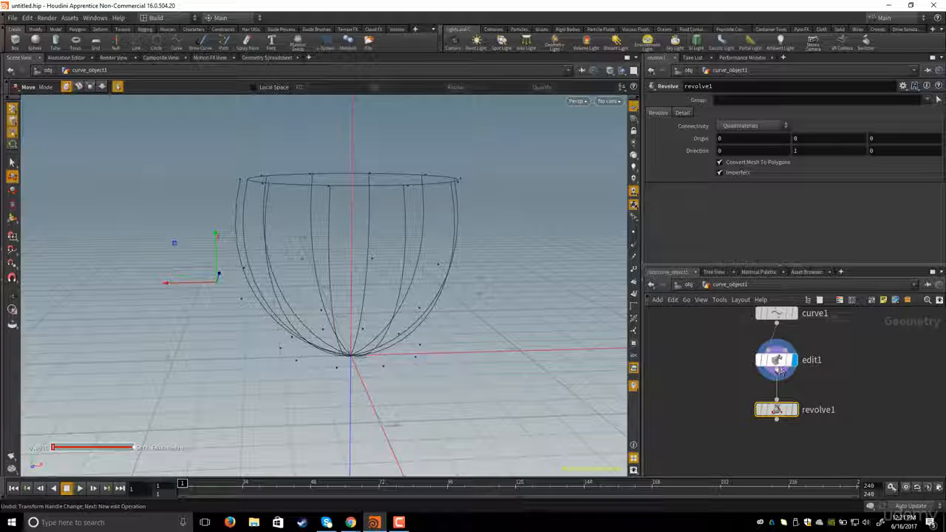
click(793, 411)
key(Escape)
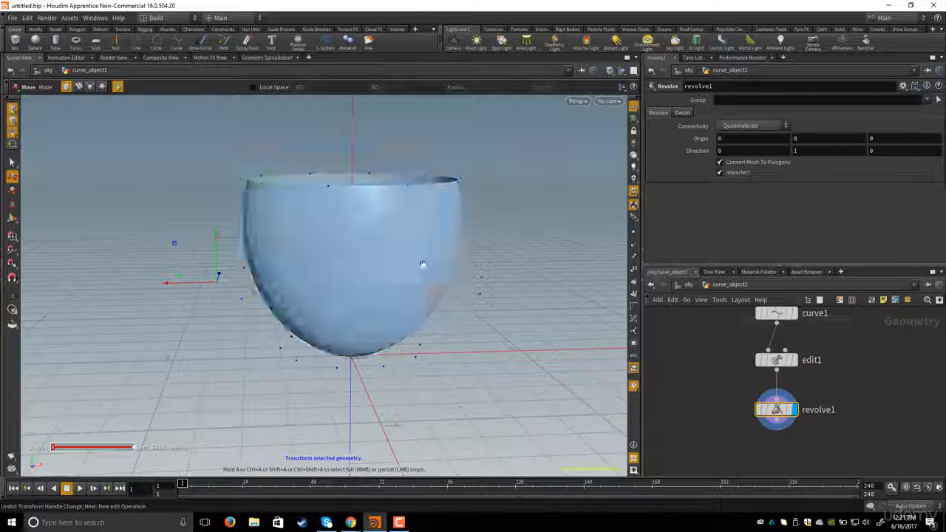
drag(422, 264, 414, 224)
middle_drag(710, 380, 715, 396)
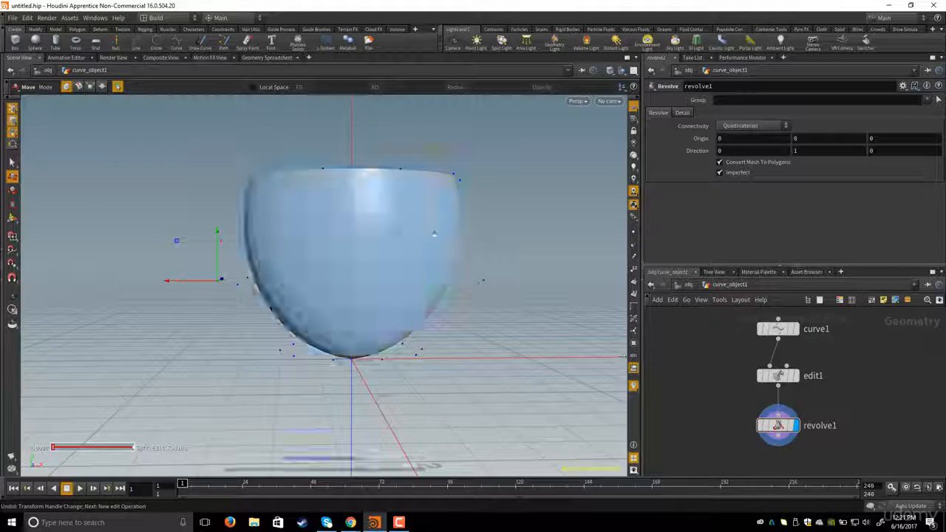
- Display the edit1 node again and turn on revolve1's template flag to see the revolved shape while editing points
click(797, 379)
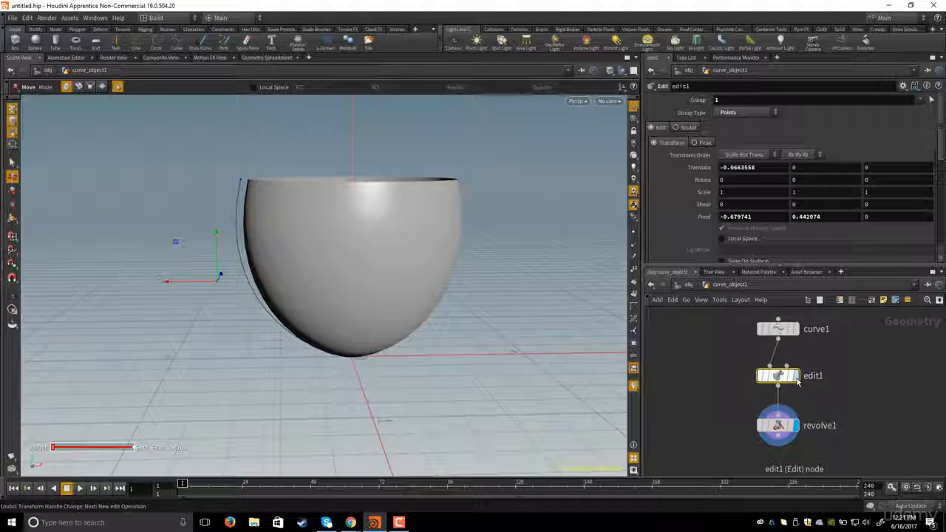
click(795, 376)
key(Escape)
mouse_move(357, 316)
mouse_down()
mouse_move(380, 276)
mouse_move(323, 274)
mouse_move(422, 312)
mouse_move(312, 276)
mouse_move(367, 295)
mouse_move(348, 306)
mouse_up()
key(t)
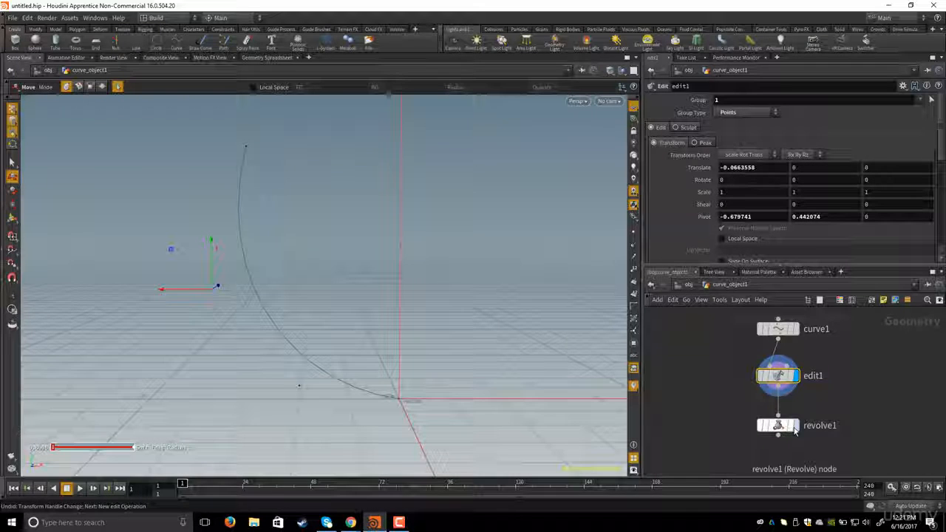
alt+drag(386, 270, 384, 274)
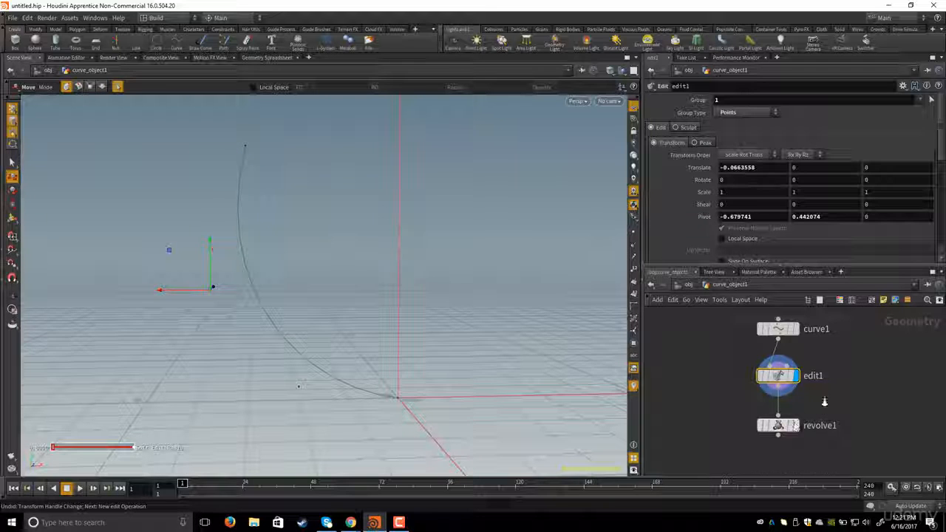
scroll(824, 401, up, 4)
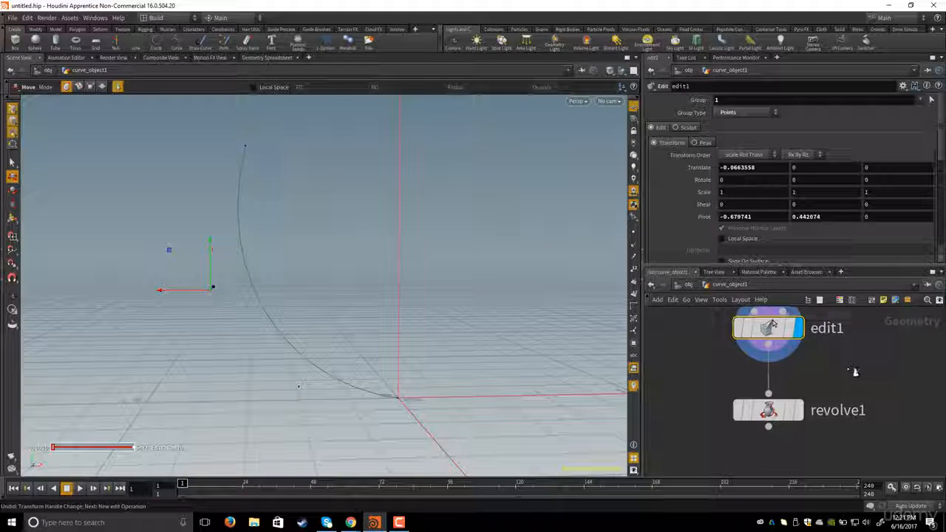
click(787, 415)
click(788, 415)
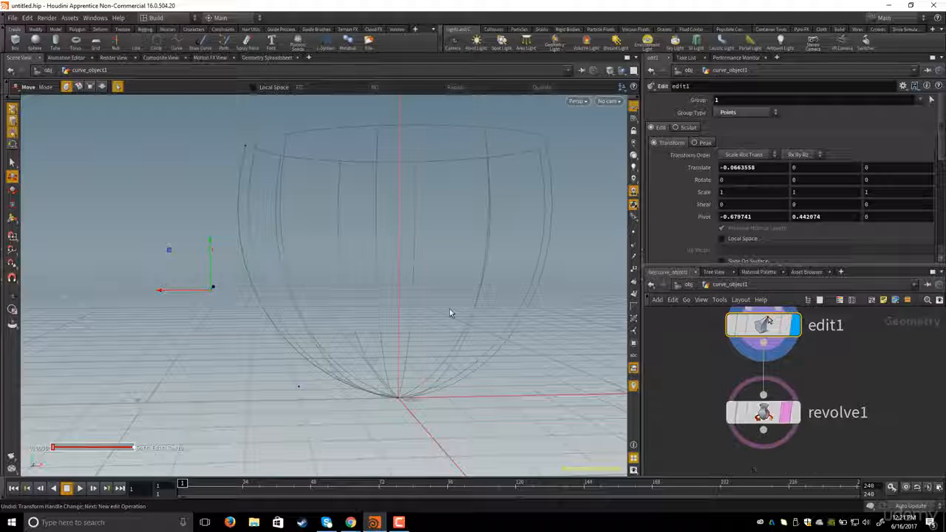
- With the Move tool, nudge the second point slightly inward along X
alt+drag(396, 221, 327, 192)
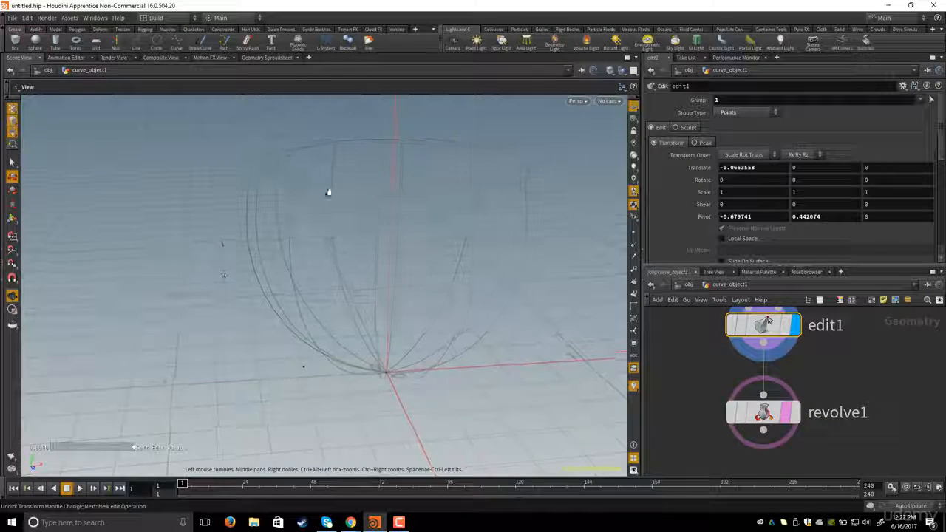
middle_drag(671, 359, 689, 391)
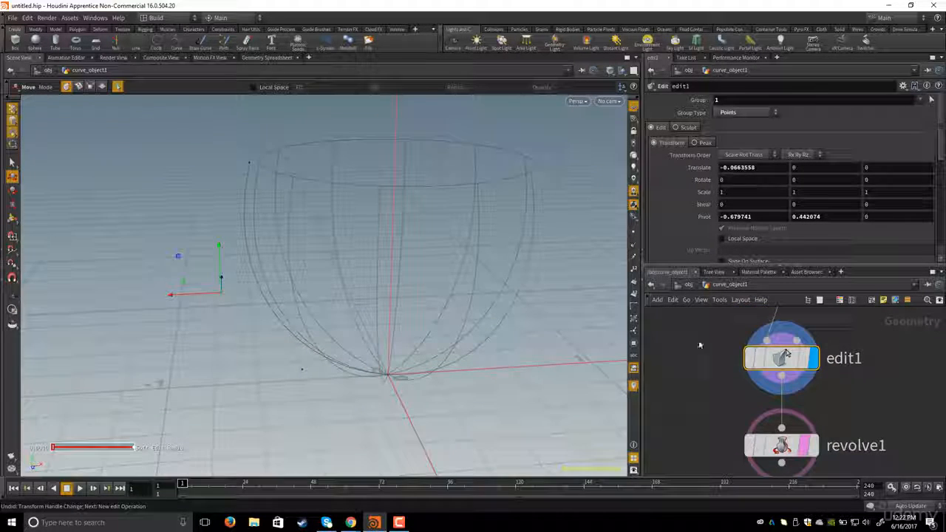
alt+drag(321, 276, 273, 243)
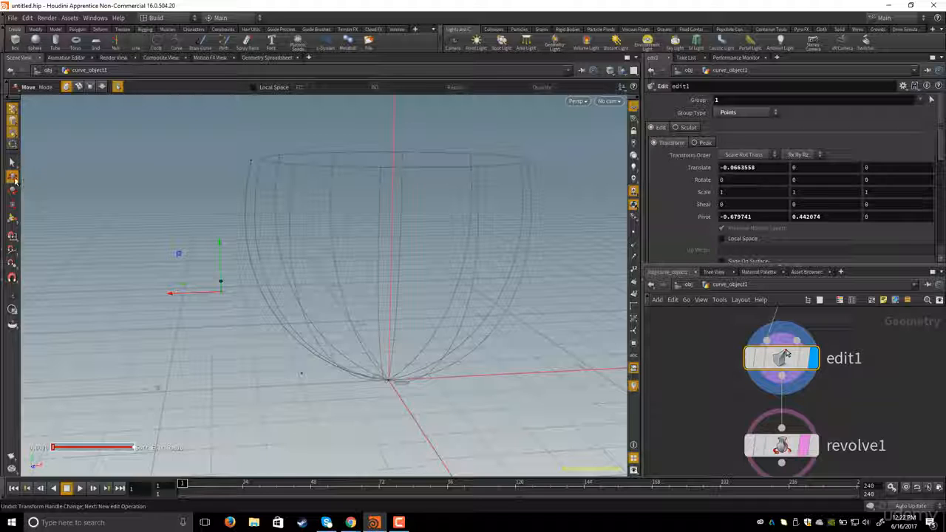
click(12, 177)
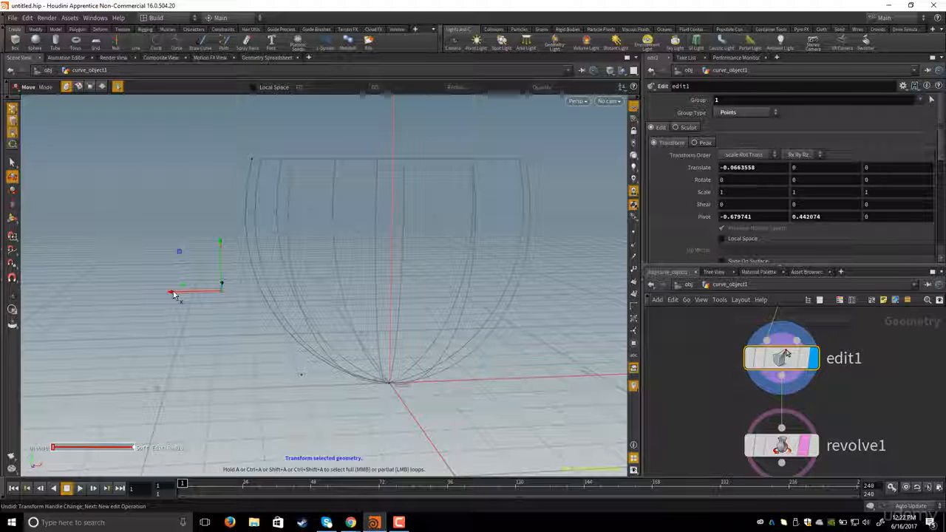
drag(174, 295, 174, 296)
key(Escape)
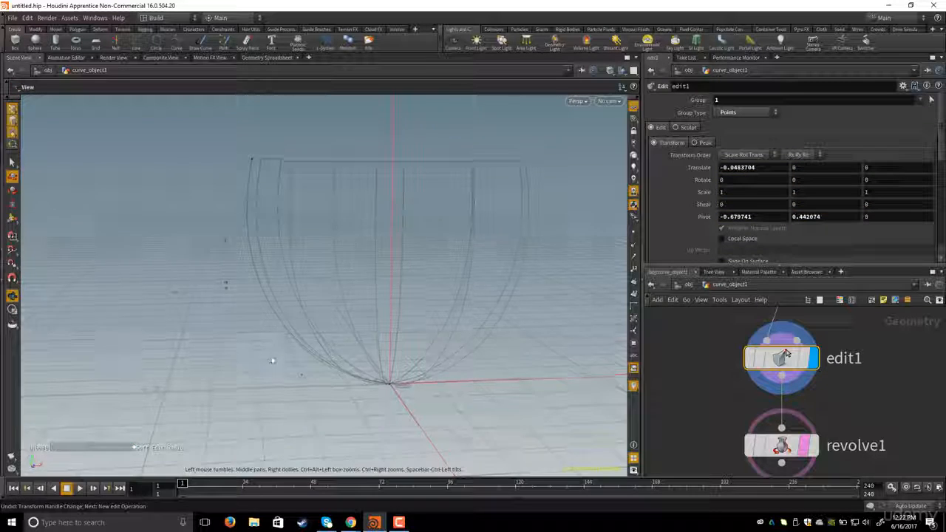
- Select the third point and pull it outward and down to widen the bowl's lower section
mouse_move(272, 361)
mouse_down()
mouse_move(359, 389)
mouse_move(332, 392)
mouse_move(340, 380)
mouse_move(277, 364)
mouse_up()
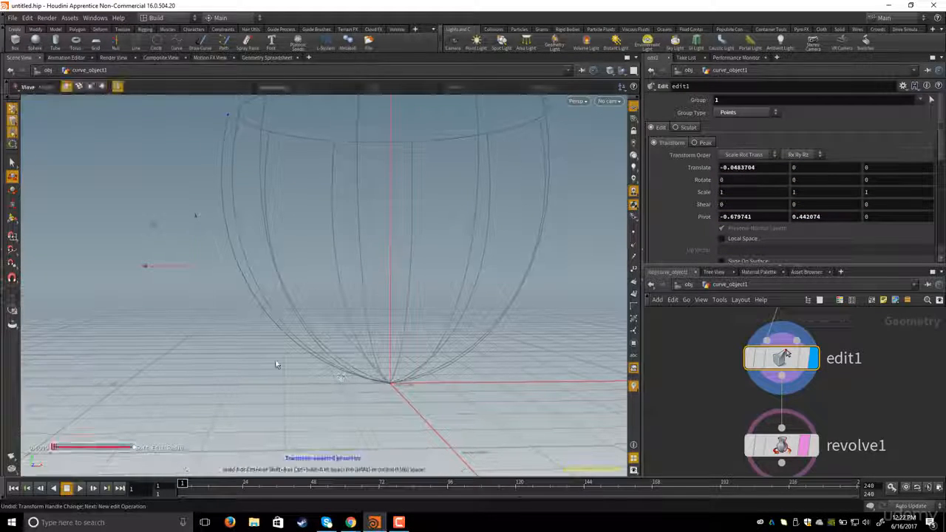
key(t)
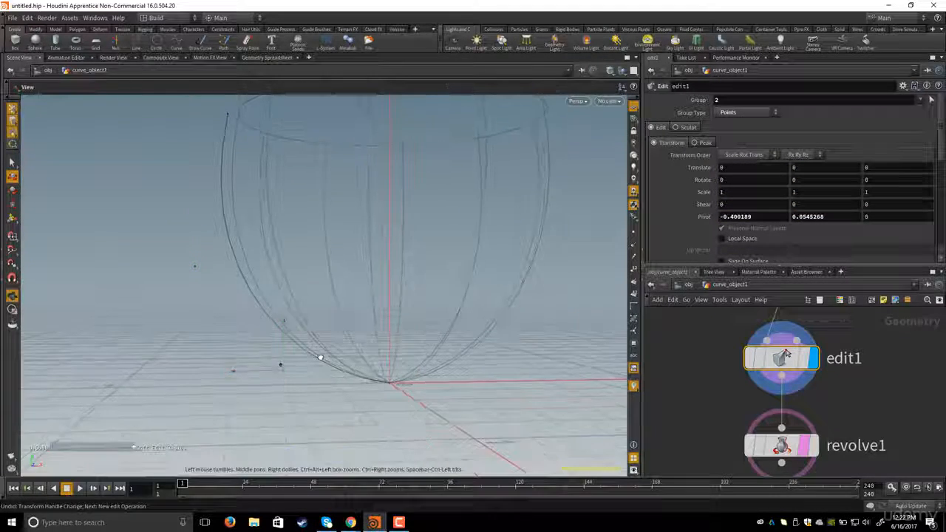
drag(237, 373, 210, 372)
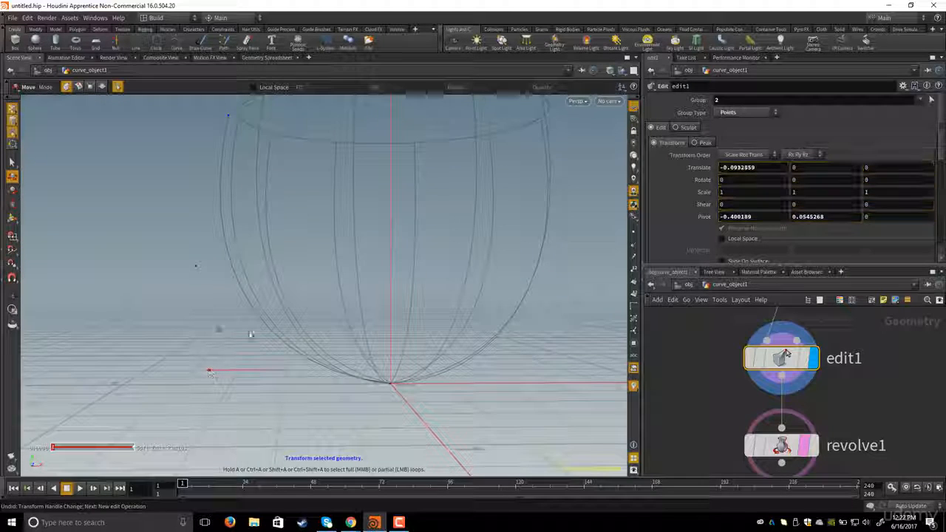
drag(258, 322, 186, 371)
- Move the top point up and outward, then raise the second point to reshape the bowl's rim and sides
alt+drag(385, 316, 300, 268)
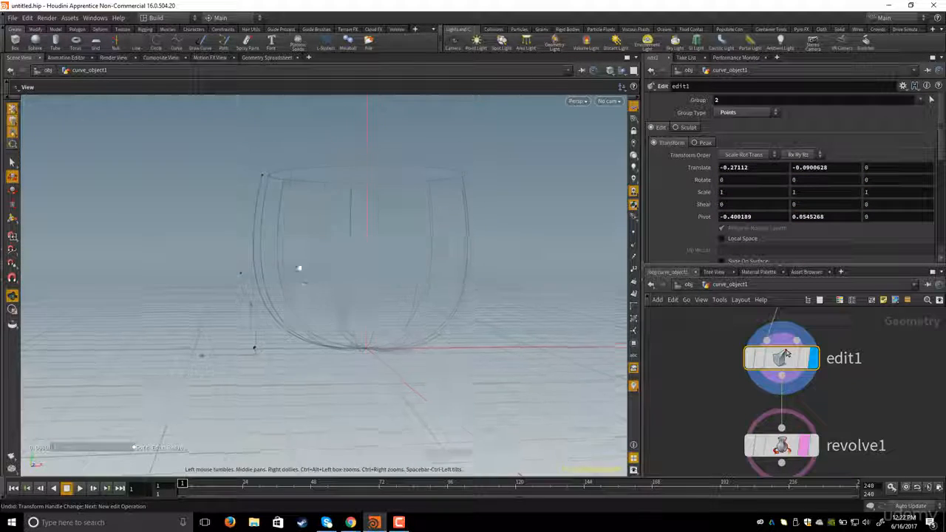
click(261, 175)
alt+drag(306, 190, 309, 233)
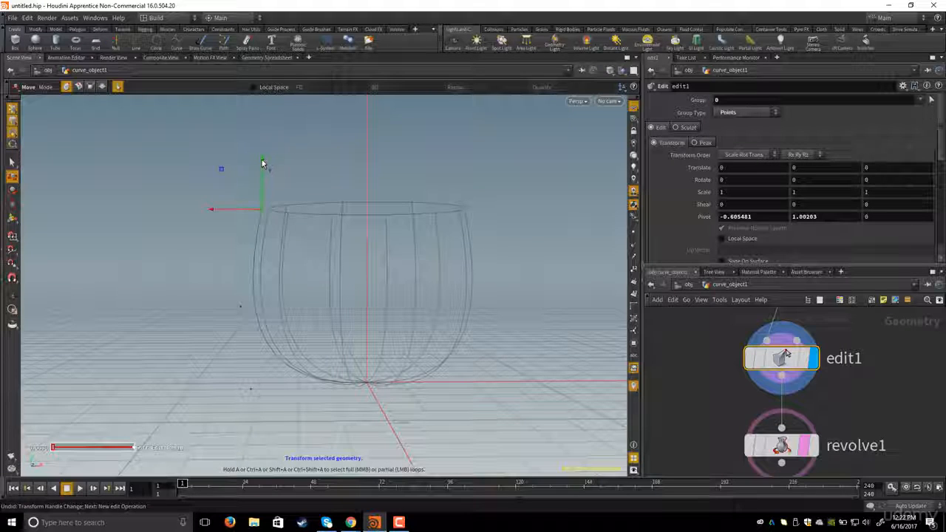
drag(262, 160, 261, 148)
drag(218, 199, 237, 201)
click(239, 308)
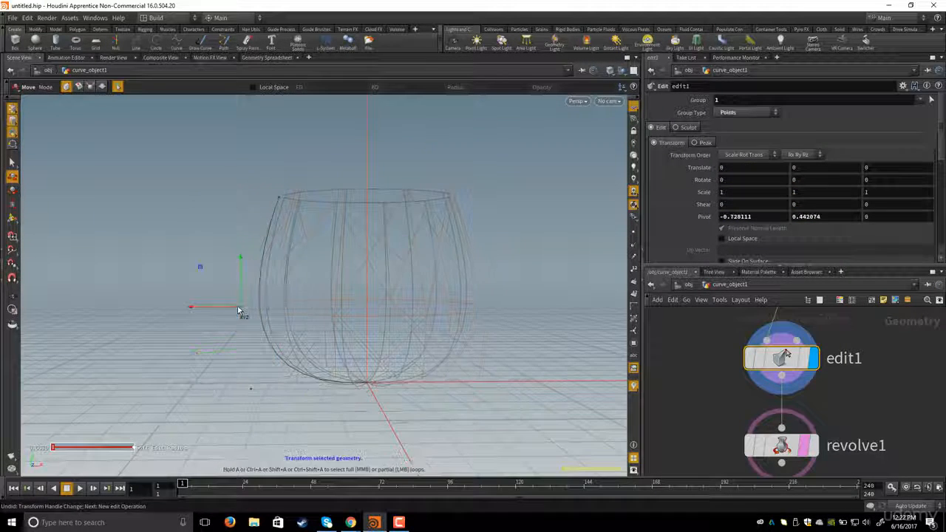
drag(240, 260, 246, 235)
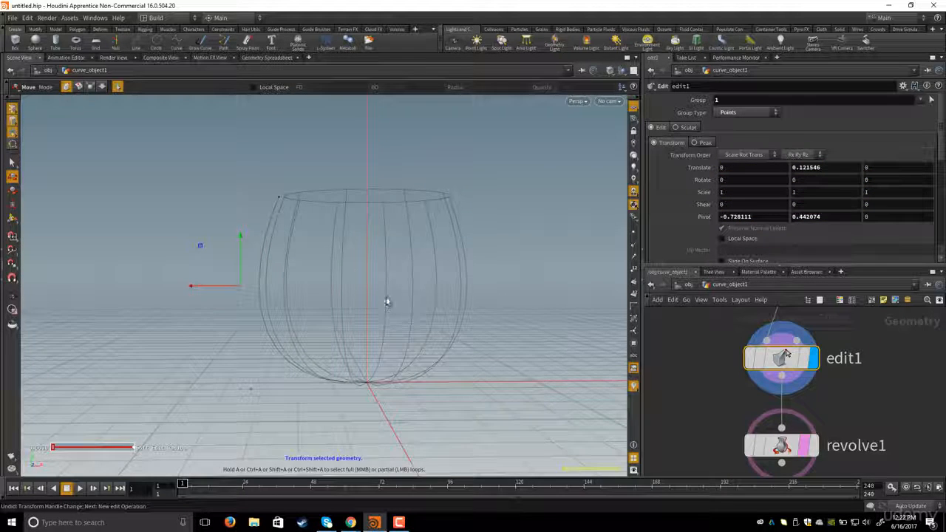
- Nudge the selected profile point slightly to refine the bowl's shape
mouse_move(385, 271)
alt+mouse_down()
mouse_move(378, 289)
mouse_move(382, 260)
alt+mouse_up()
middle_drag(693, 424, 698, 406)
scroll(699, 406, down, 1)
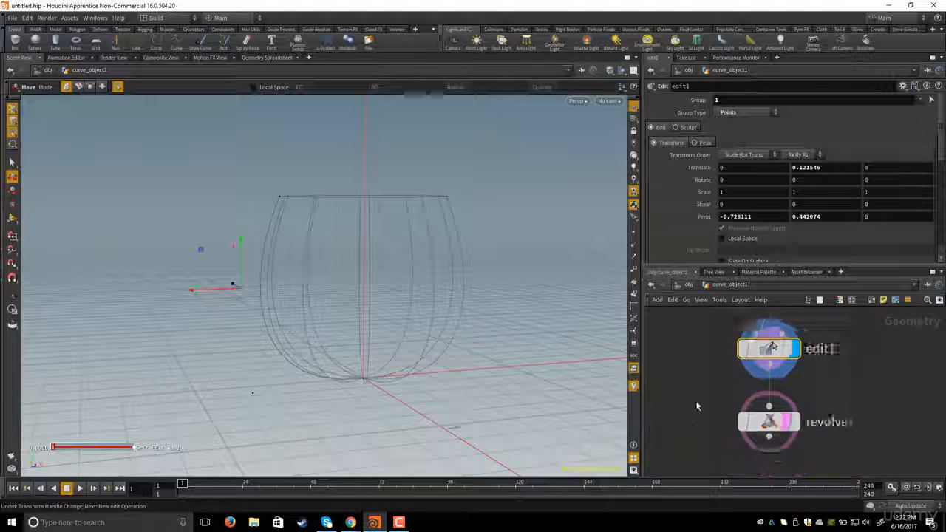
alt+drag(418, 252, 405, 259)
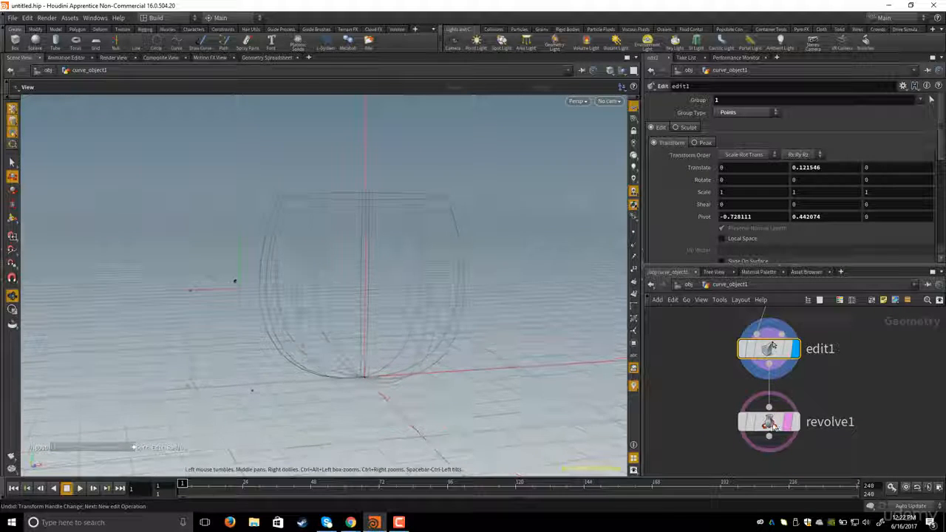
- Turn off revolve1's template flag and make revolve1 the displayed and selected node to view the shaded bowl
click(789, 427)
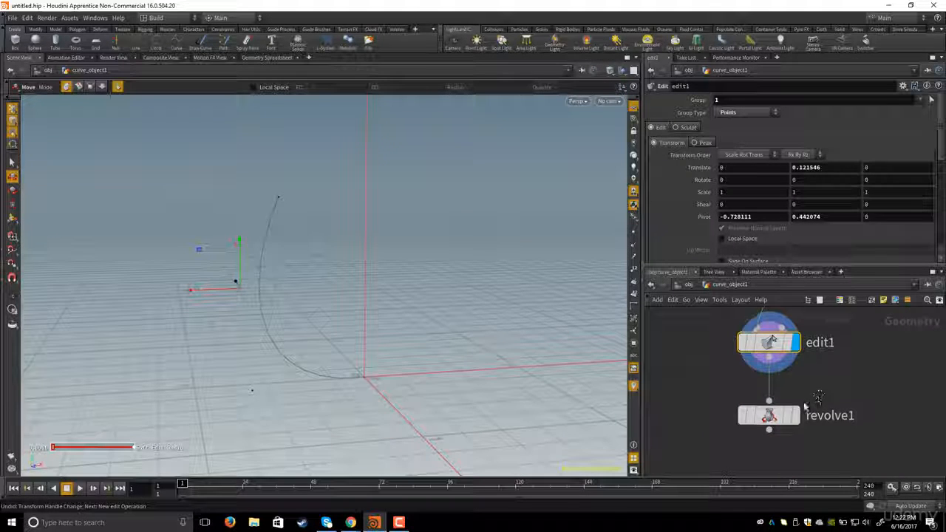
click(796, 418)
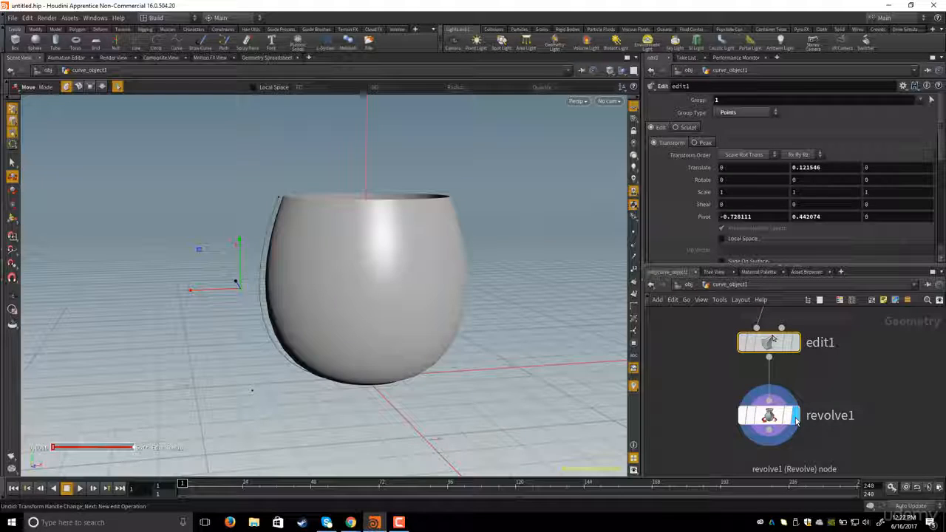
click(769, 415)
mouse_move(402, 270)
alt+mouse_down()
mouse_move(394, 255)
mouse_move(442, 279)
mouse_move(407, 274)
alt+mouse_up()
key(Escape)
key(t)
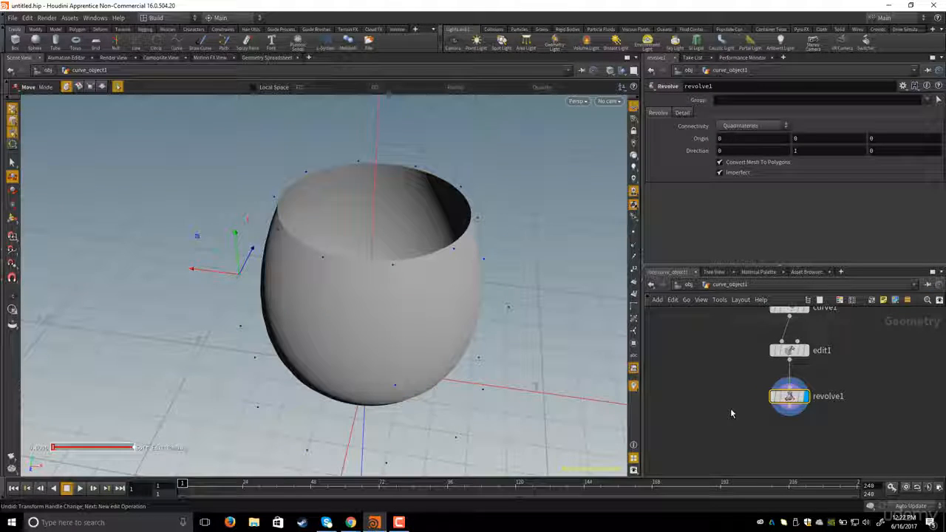
- Add a PolyExtrude node below revolve1 and make it the displayed node
key(Tab)
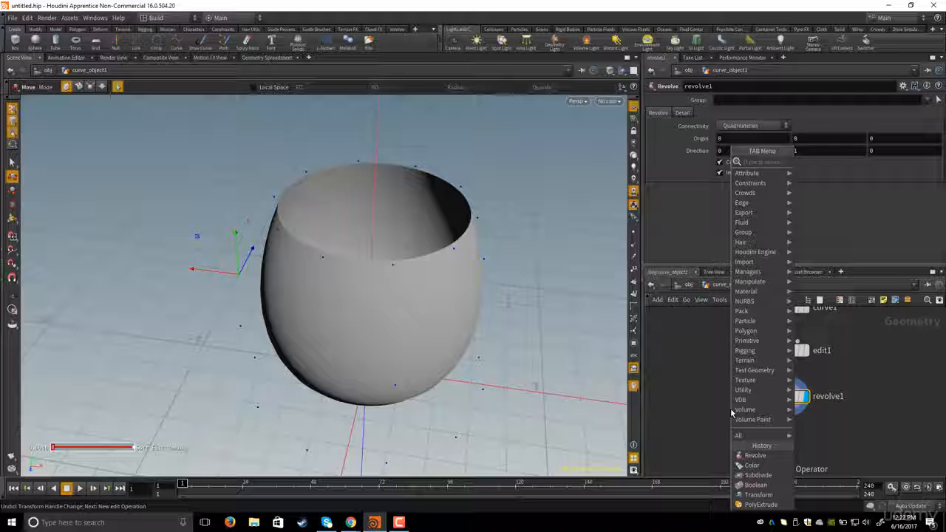
text(extr)
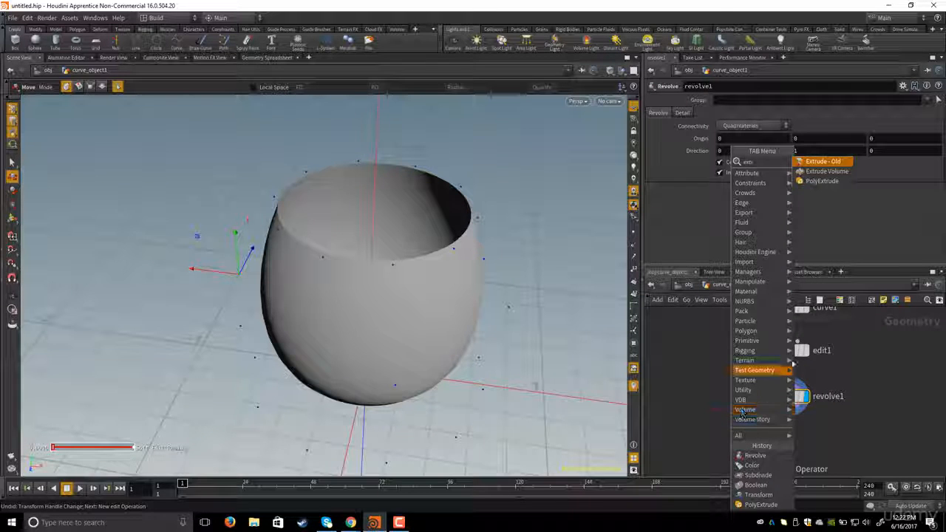
click(820, 181)
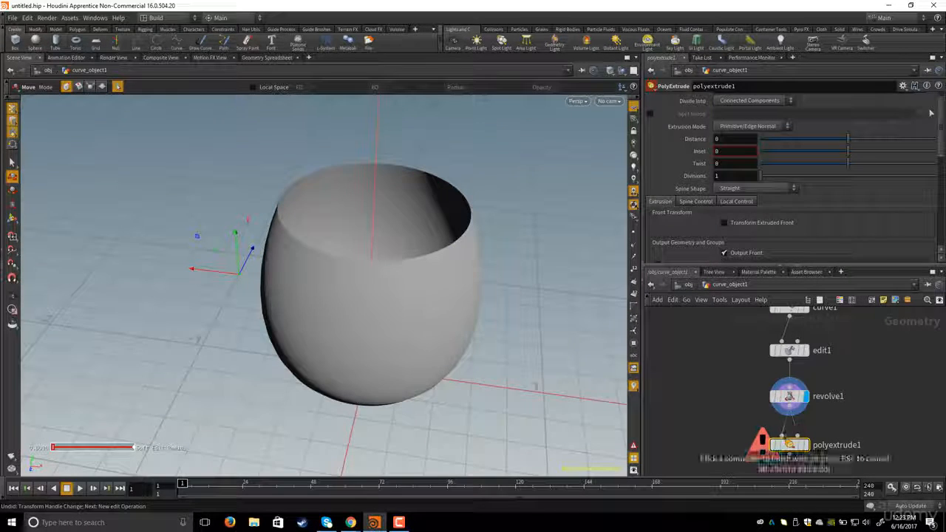
click(787, 425)
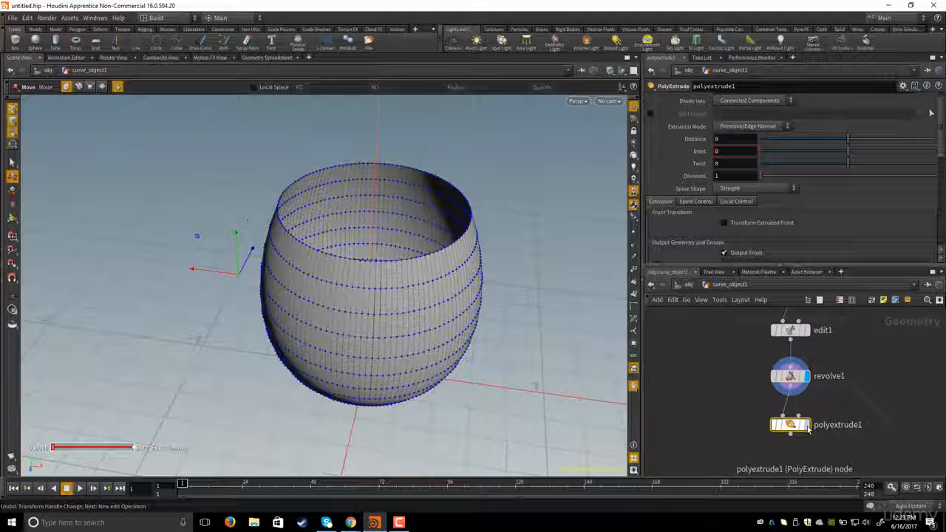
click(807, 427)
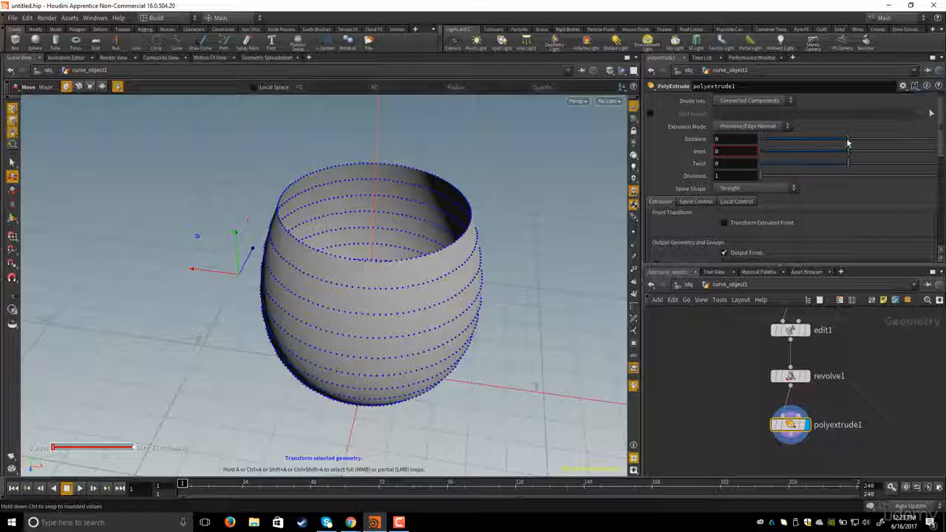
- Set the PolyExtrude Distance to 0.06 to give the bowl wall thickness
drag(847, 142, 855, 142)
triple_click(749, 139)
click(739, 141)
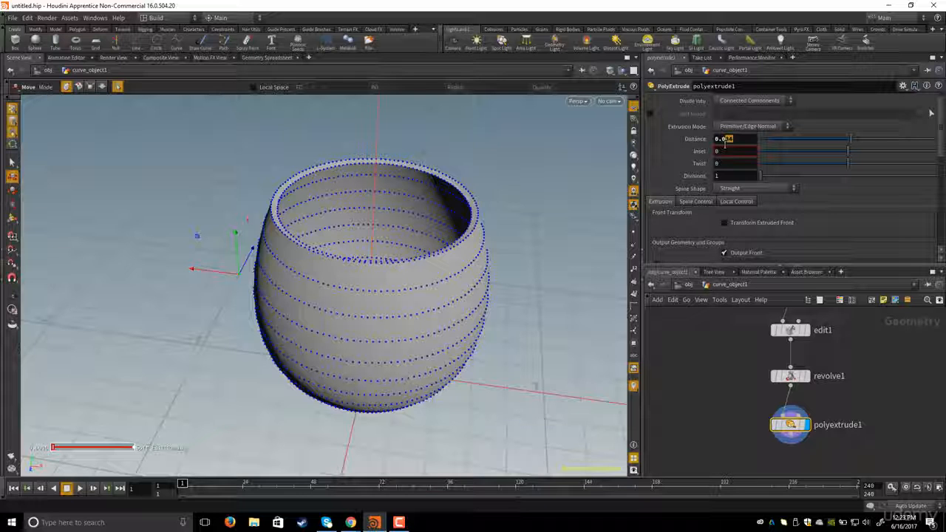
key(Return)
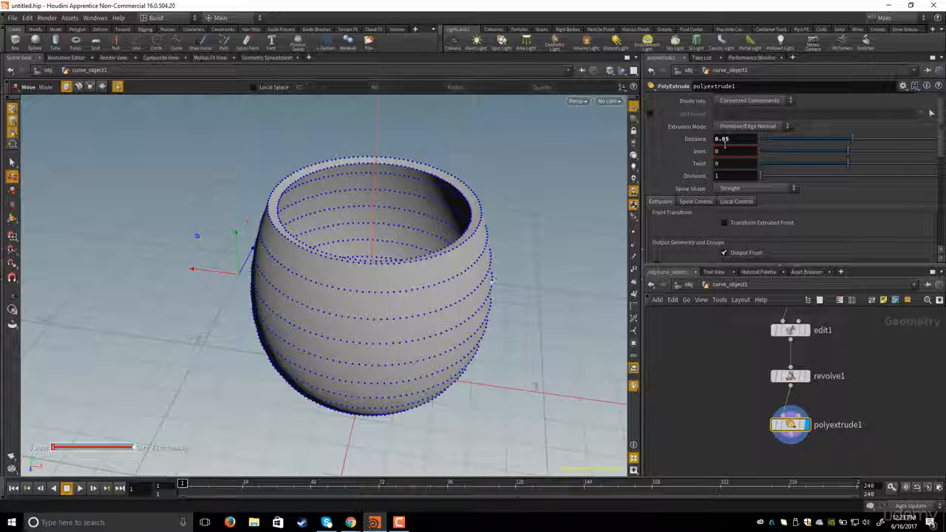
alt+drag(357, 241, 296, 252)
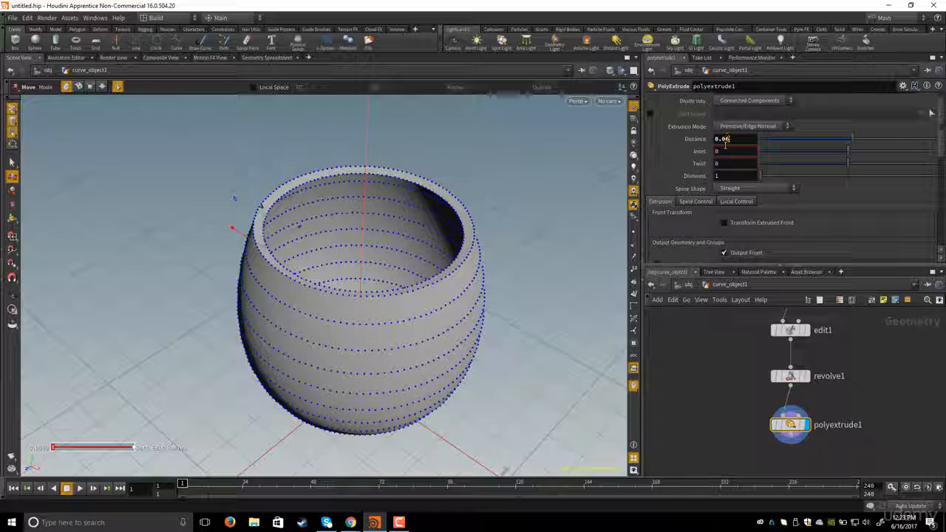
text(6)
key(Return)
- Switch the viewport shading to Wireframe
alt+drag(502, 318, 452, 276)
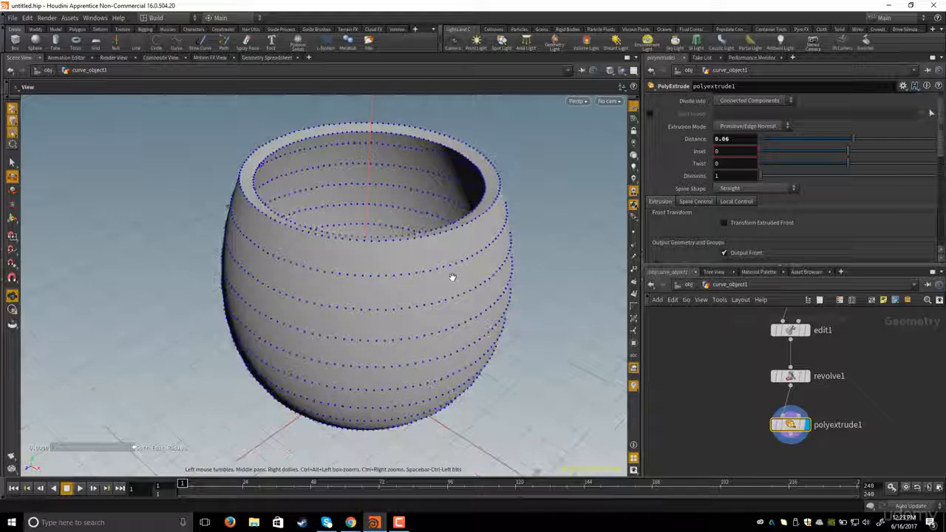
key(t)
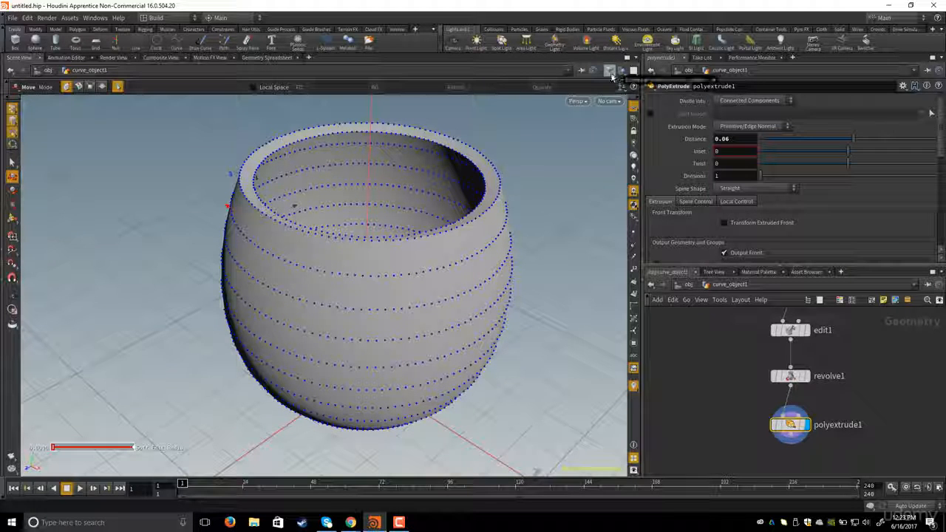
click(610, 71)
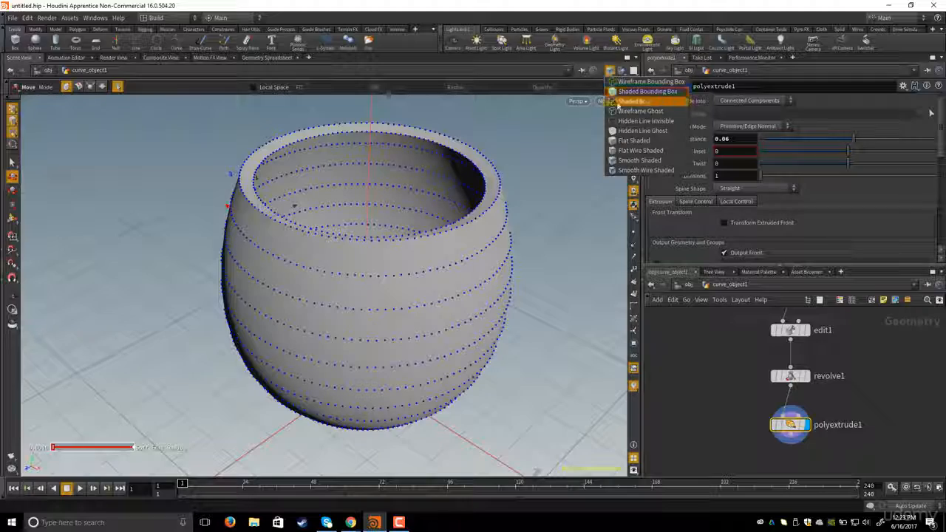
click(630, 102)
- Zoom in and orbit around the rim to inspect the extruded wall thickness in wireframe
mouse_move(444, 199)
mouse_down()
mouse_move(416, 215)
mouse_move(348, 211)
mouse_move(429, 244)
mouse_move(375, 265)
mouse_move(369, 226)
mouse_move(334, 270)
mouse_move(293, 243)
mouse_move(324, 228)
mouse_move(287, 205)
mouse_move(279, 186)
mouse_up()
scroll(325, 227, up, 4)
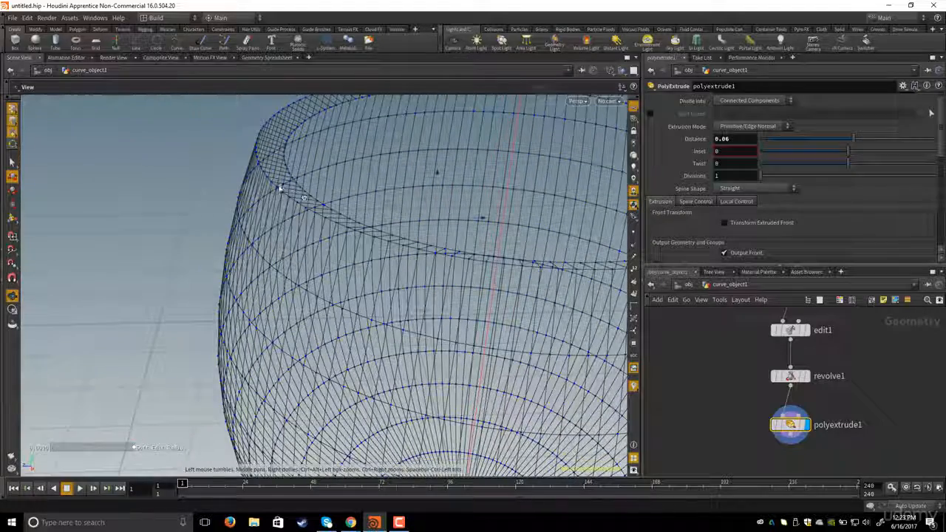
drag(333, 199, 317, 211)
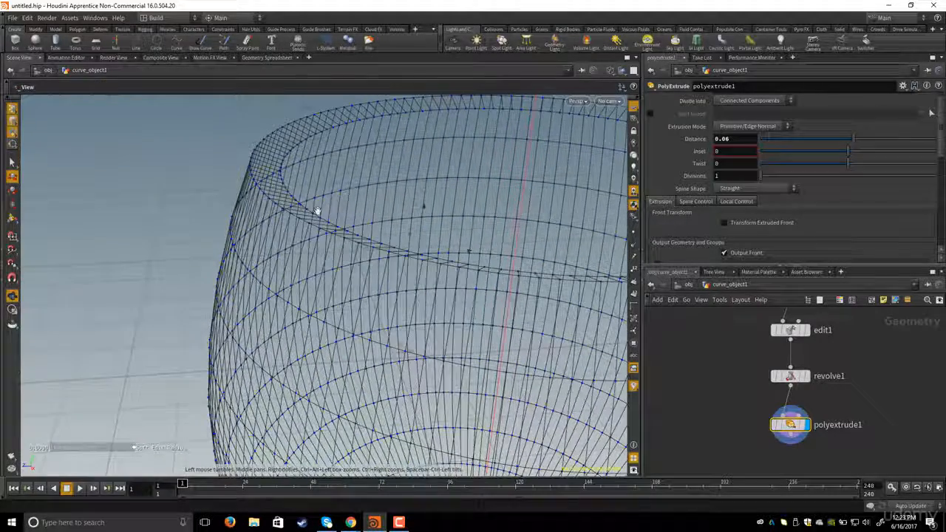
scroll(290, 216, up, 4)
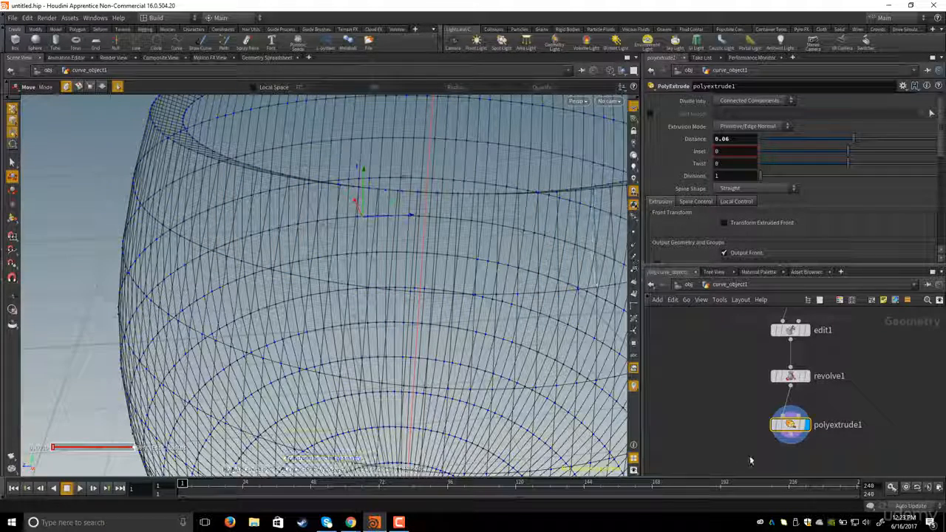
scroll(798, 404, up, 2)
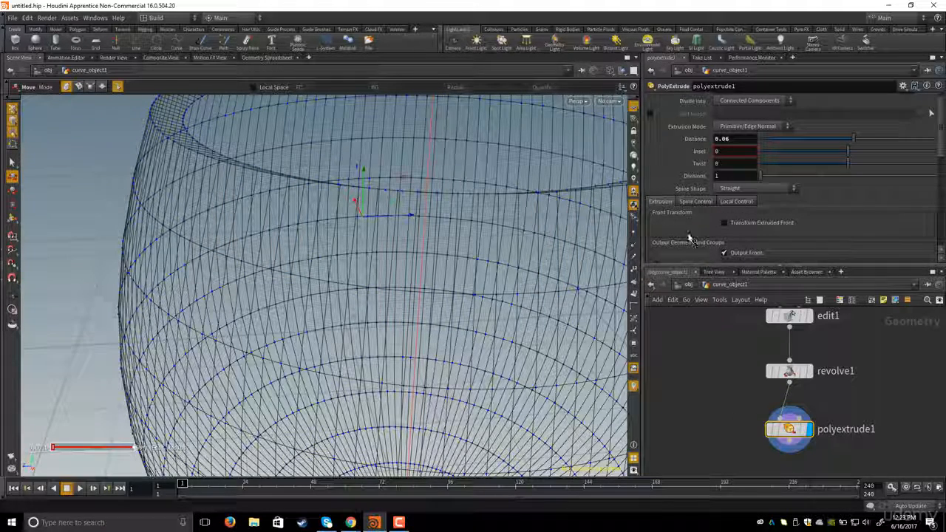
scroll(691, 243, down, 3)
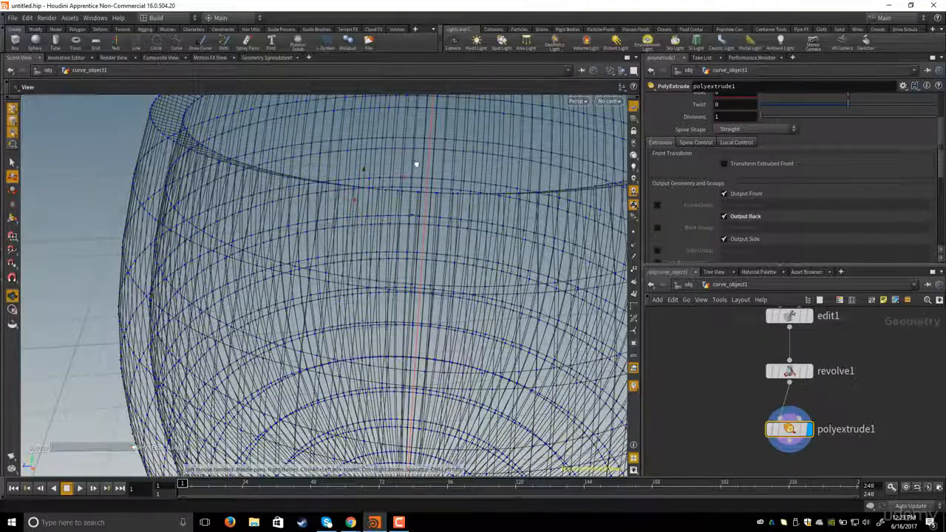
alt+drag(416, 164, 418, 178)
alt+right_drag(418, 178, 307, 179)
drag(420, 273, 481, 241)
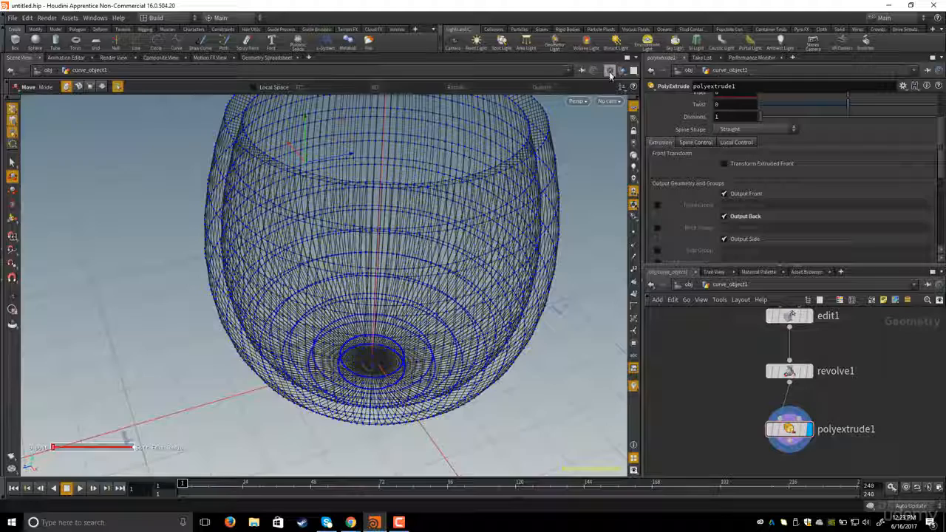
- Switch the viewport shading back to Smooth Shaded and orbit around the thickened bowl
click(609, 71)
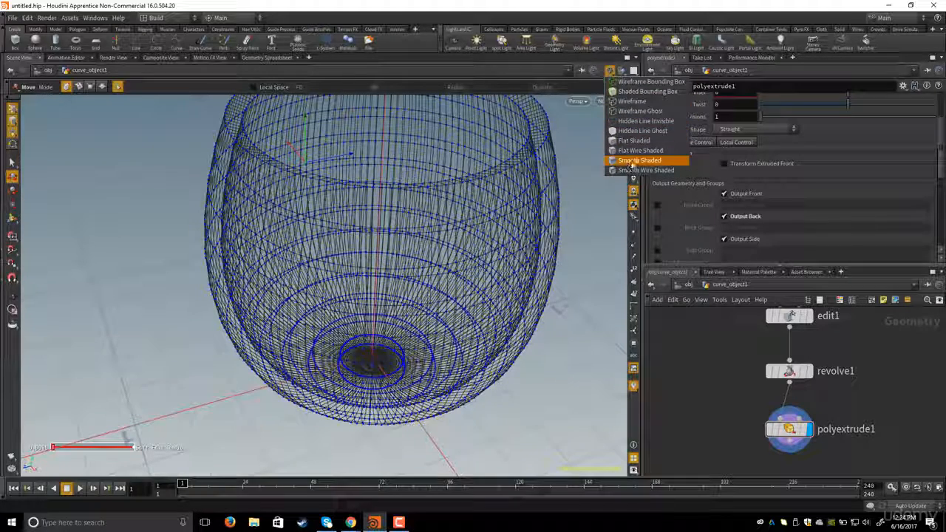
click(628, 161)
alt+drag(444, 205, 396, 215)
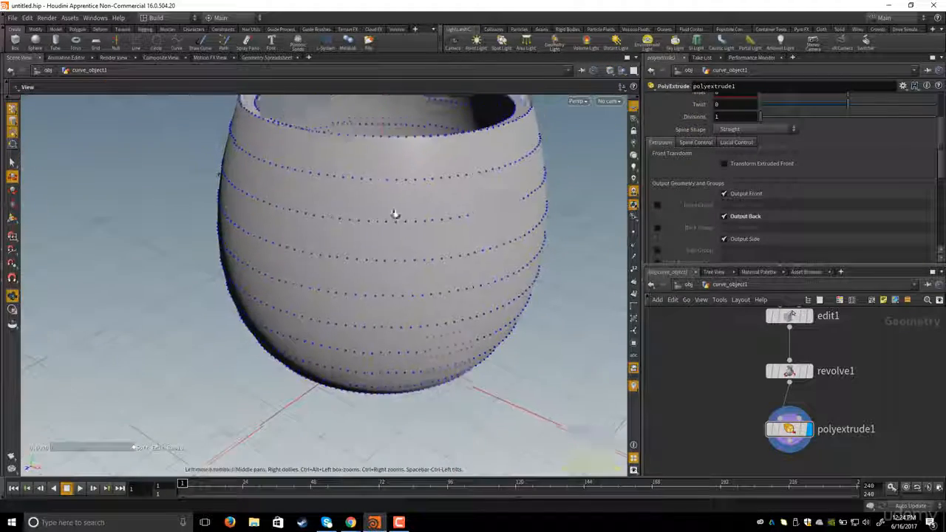
alt+right_drag(395, 214, 365, 224)
alt+drag(365, 224, 355, 253)
- Add a Font node to the network beside the bowl's node chain
middle_drag(733, 397, 754, 411)
alt+drag(397, 194, 394, 220)
middle_drag(762, 407, 765, 426)
scroll(760, 383, down, 1)
scroll(741, 397, down, 1)
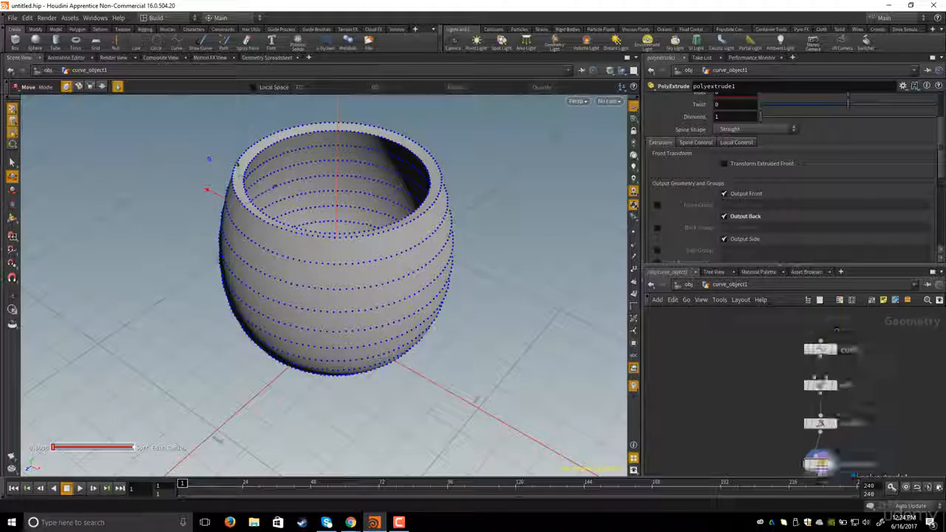
middle_drag(713, 391, 714, 375)
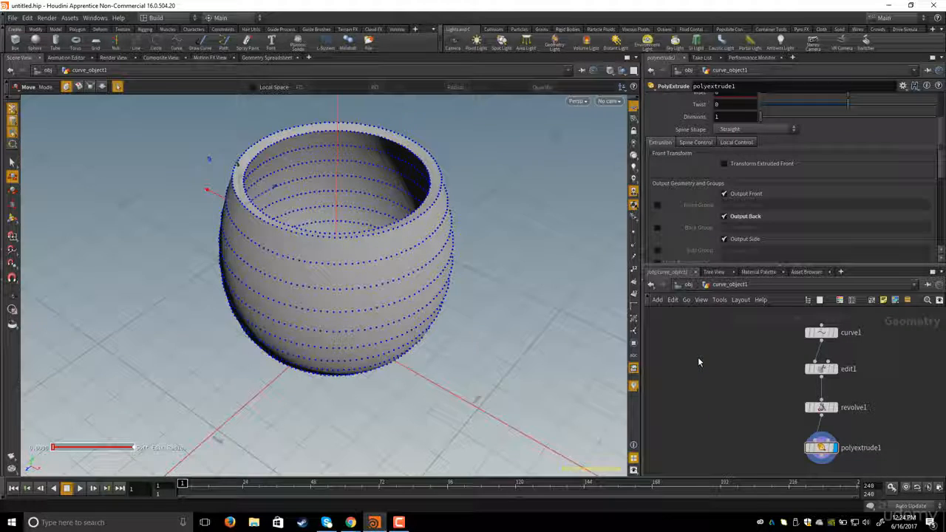
key(Tab)
text(font)
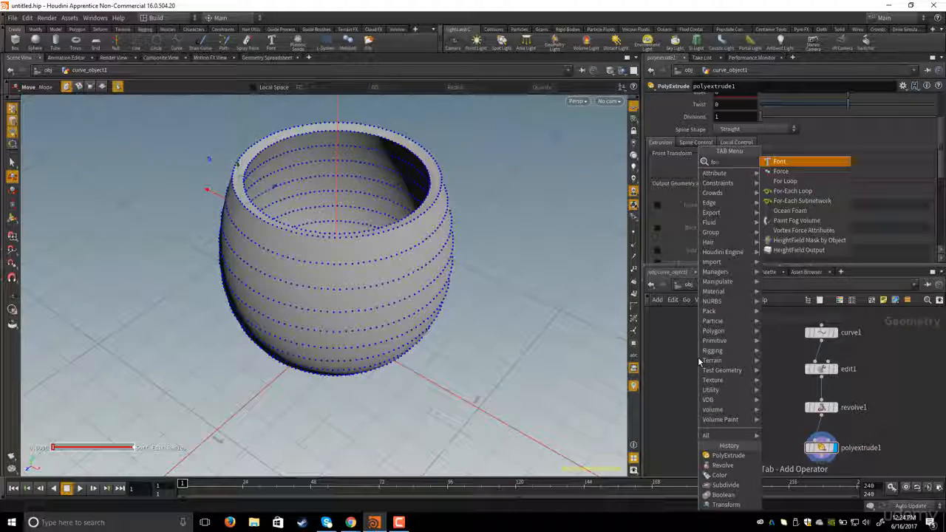
key(Return)
click(698, 357)
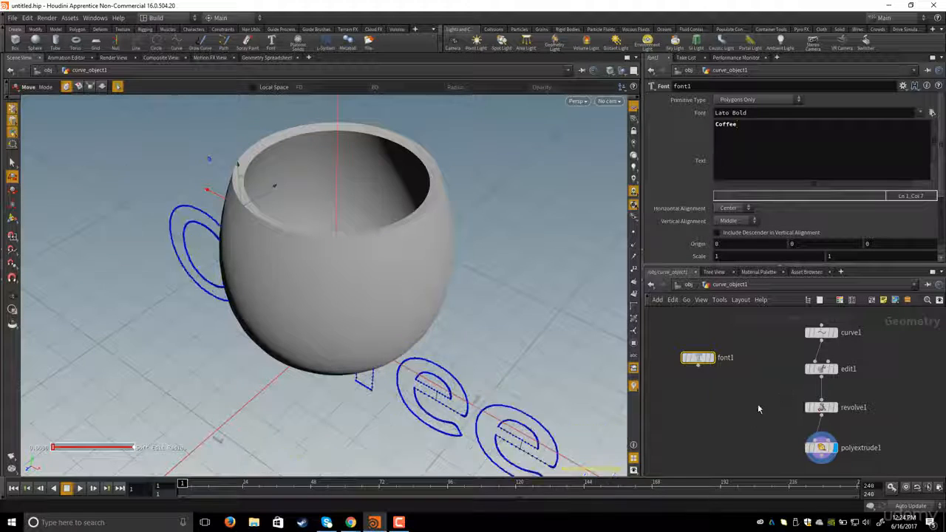
- Select font1 and set it as the displayed node to view the Coffee text
click(729, 418)
middle_drag(753, 416, 764, 389)
click(710, 355)
scroll(728, 392, up, 1)
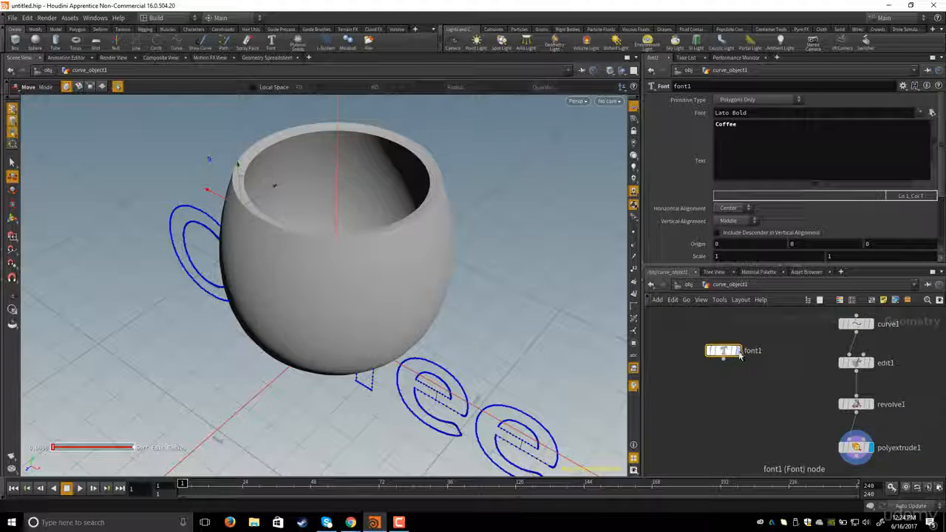
click(739, 351)
drag(702, 337, 760, 384)
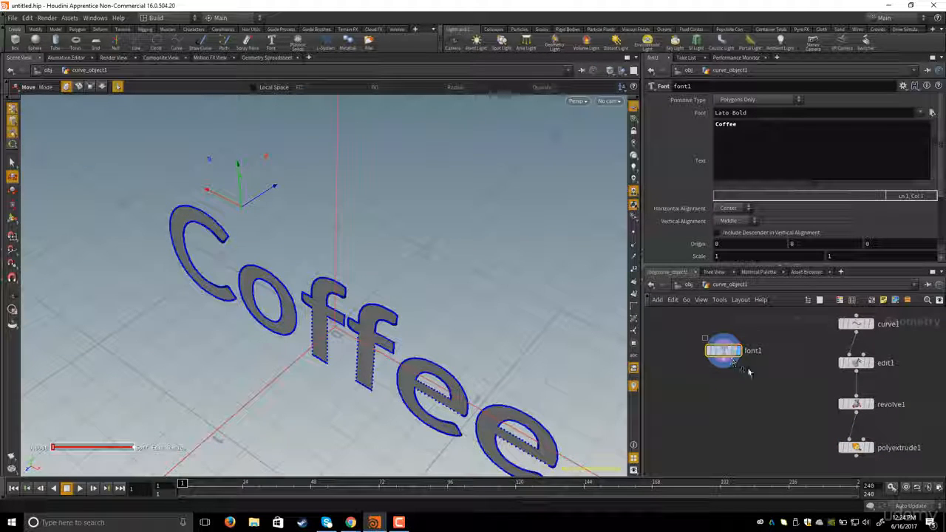
- Turn on polyextrude1's template flag to see the bowl alongside the Coffee text
alt+drag(439, 291, 465, 271)
middle_drag(783, 427, 771, 424)
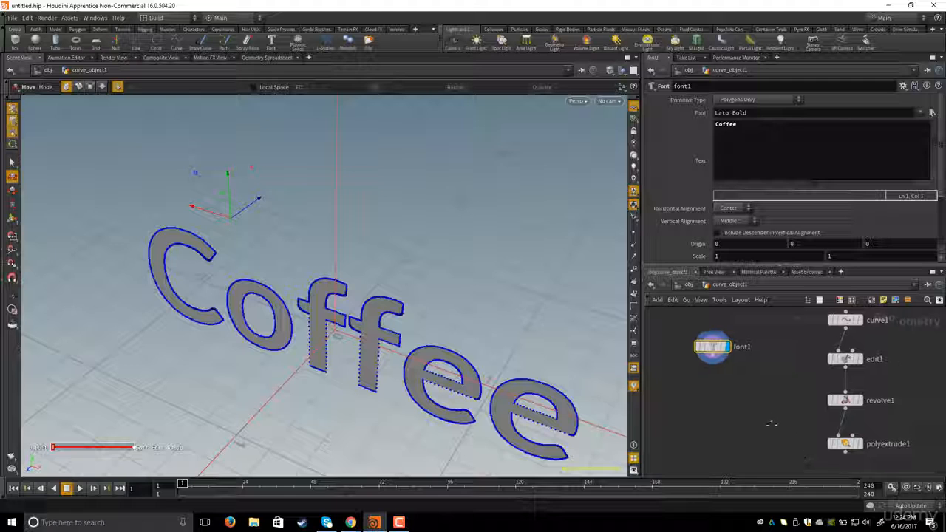
scroll(772, 424, down, 3)
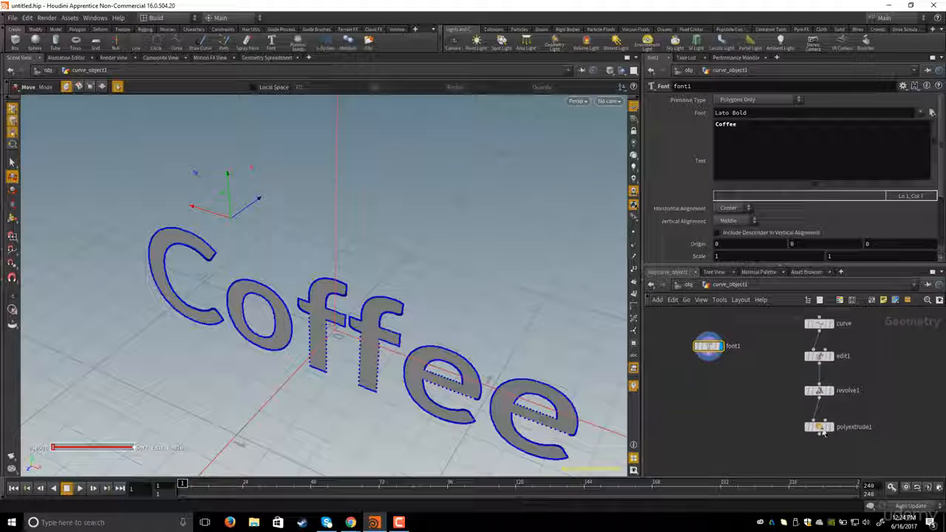
scroll(819, 432, up, 3)
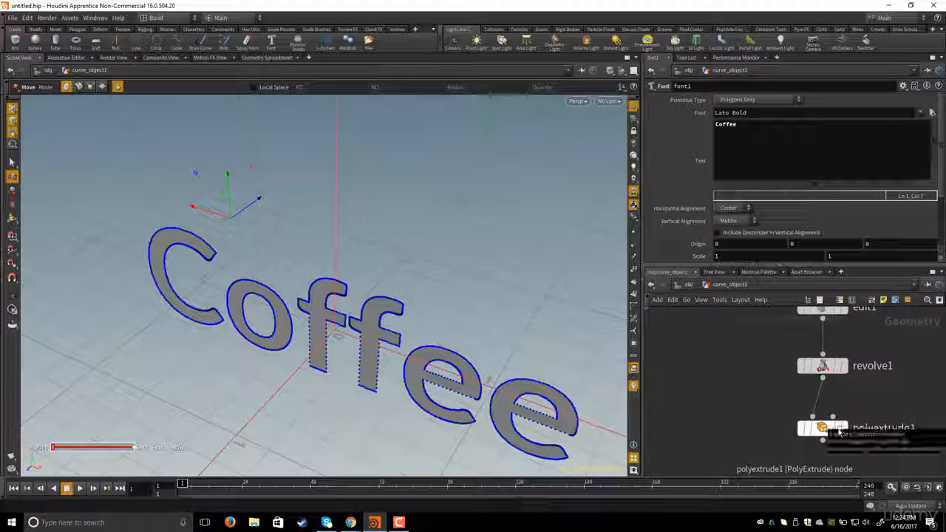
click(821, 427)
alt+drag(419, 272, 435, 281)
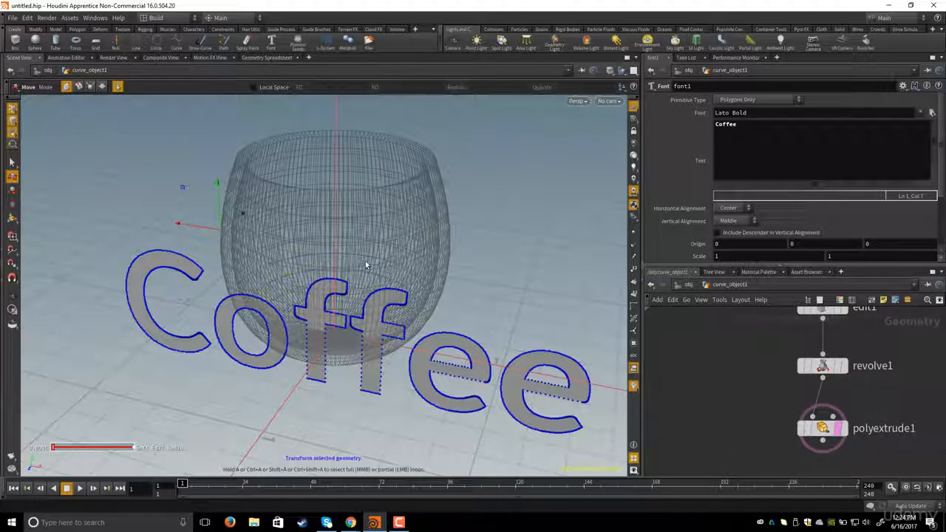
alt+drag(386, 235, 403, 235)
middle_drag(659, 349, 762, 436)
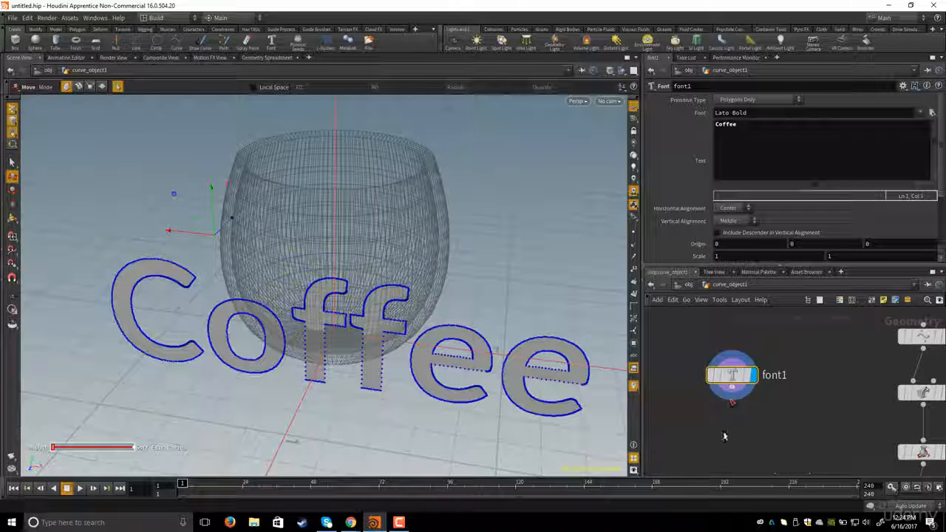
- Add a Transform node, wire font1 into it, and make it the displayed node
key(Tab)
text(tr)
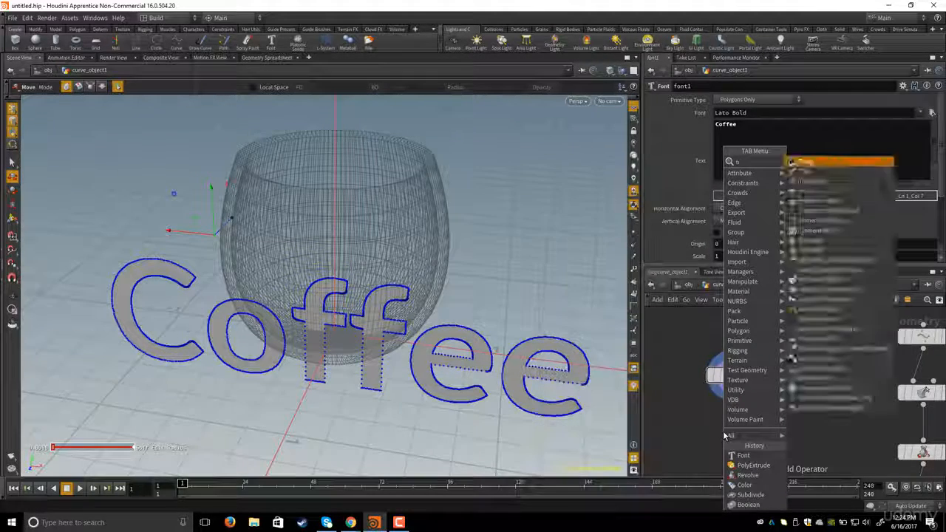
text(ans)
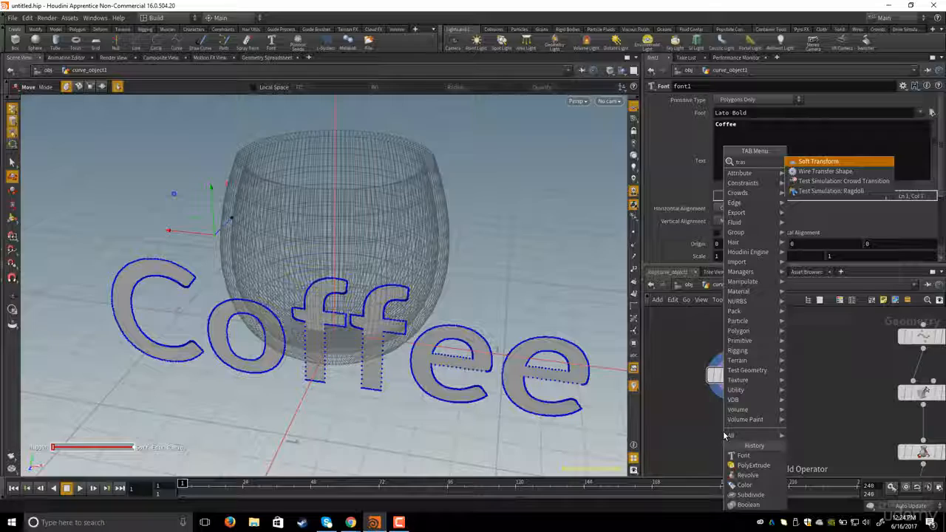
key(BackSpace)
text(ns)
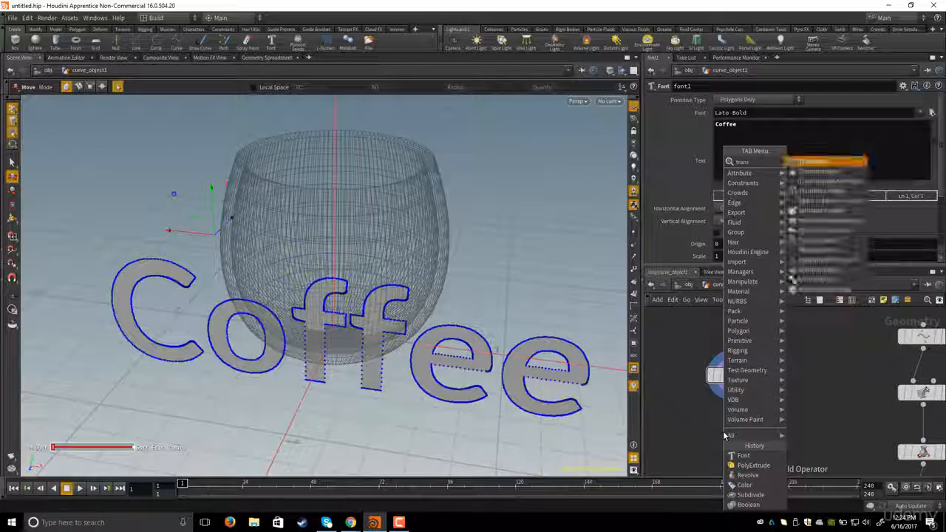
key(Return)
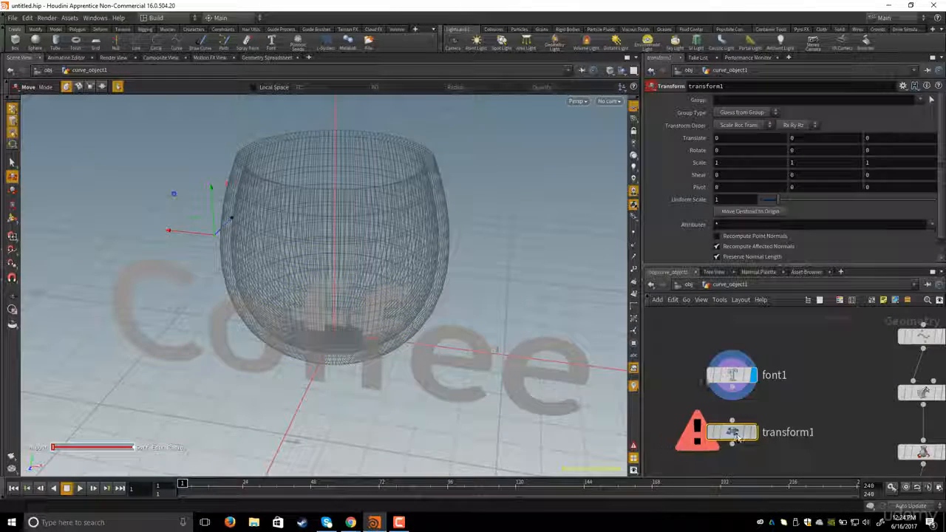
click(731, 422)
click(732, 401)
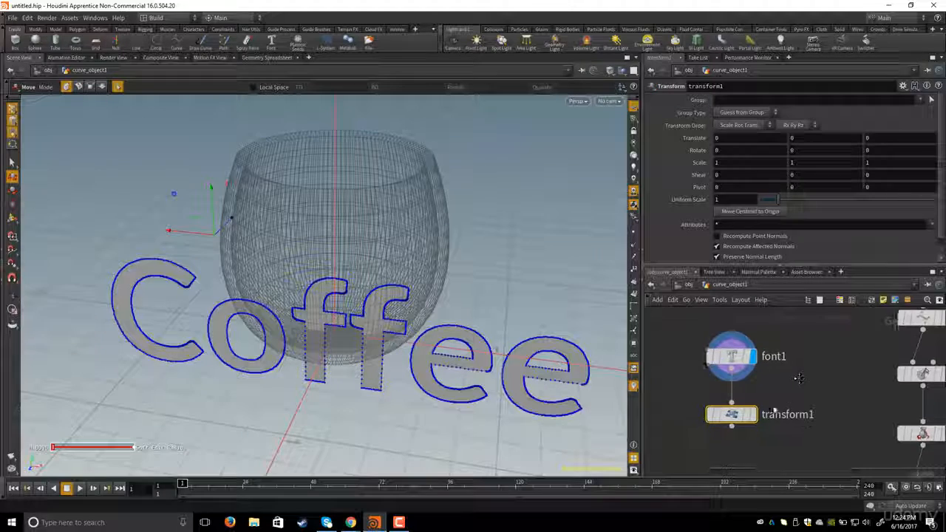
click(753, 415)
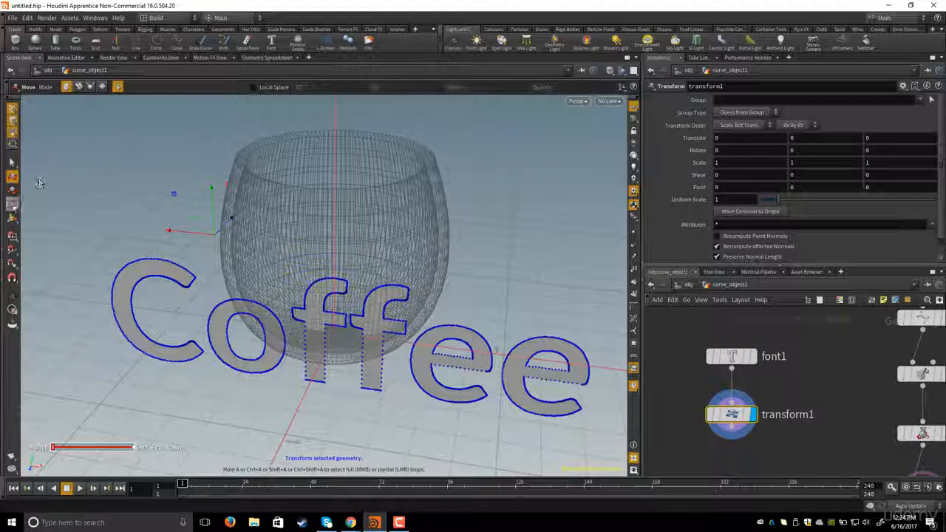
- Scale the Coffee text to about 0.28 and move it to about 0.63 up and 0.69 forward, against the cup's side
click(12, 221)
alt+drag(365, 209, 303, 202)
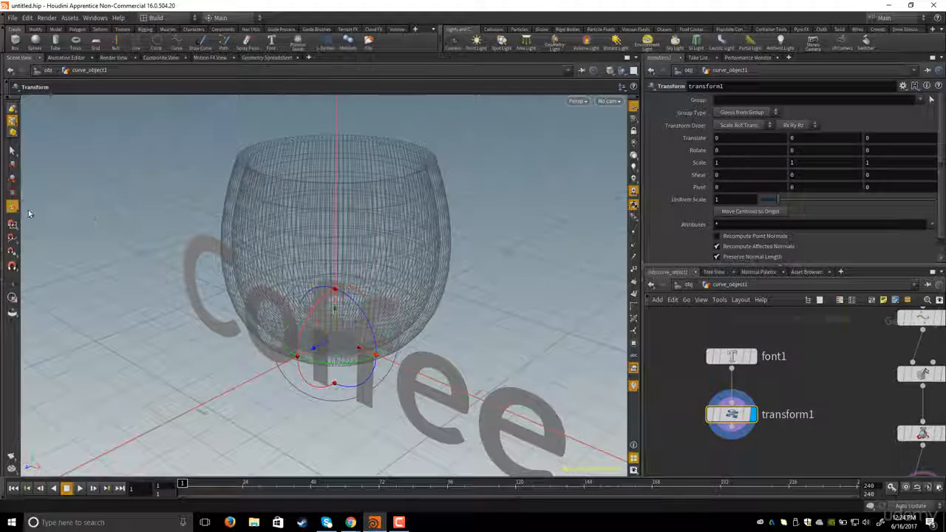
click(12, 193)
drag(379, 365, 353, 350)
alt+drag(406, 321, 368, 331)
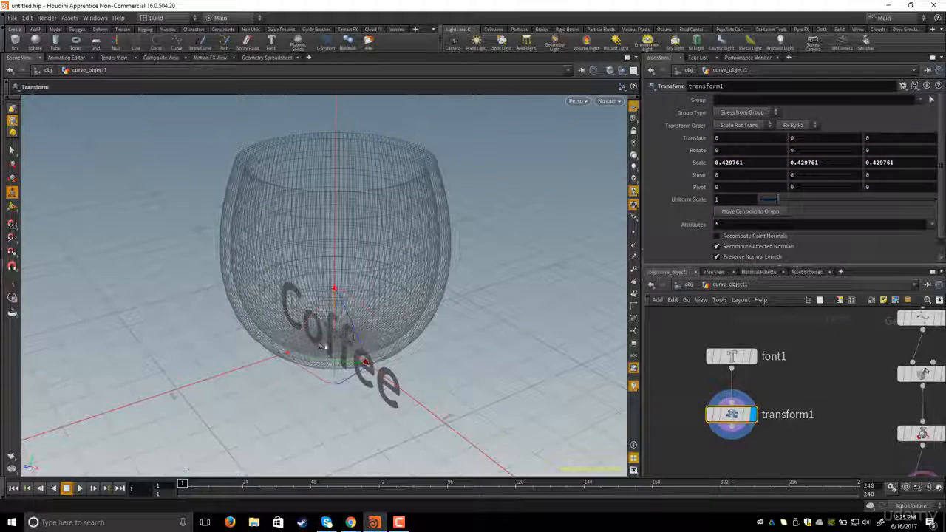
click(11, 211)
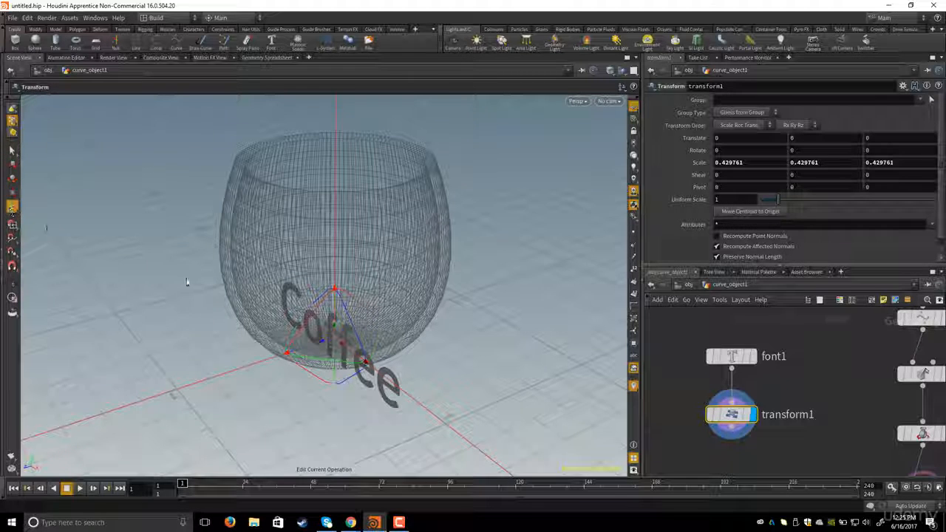
alt+middle_drag(269, 316, 289, 313)
drag(344, 346, 288, 237)
alt+drag(288, 241, 322, 269)
alt+drag(323, 269, 270, 289)
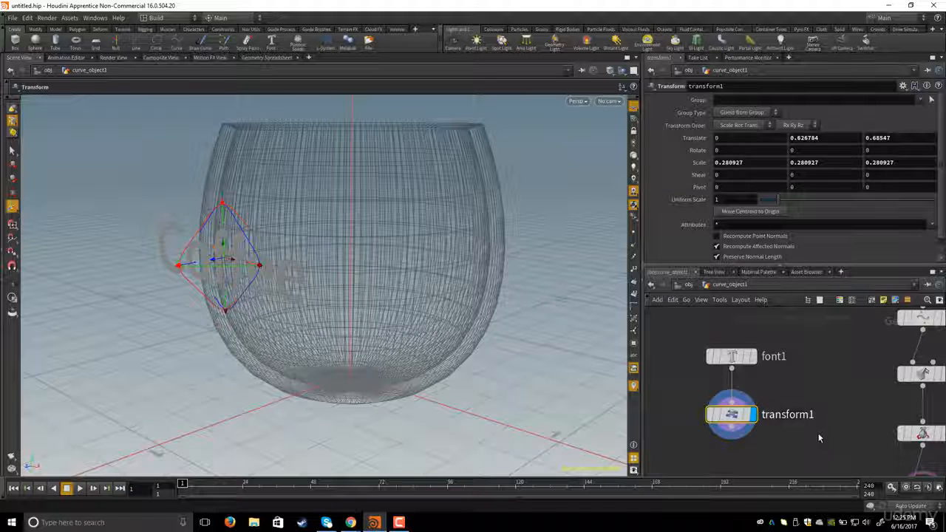
key(h)
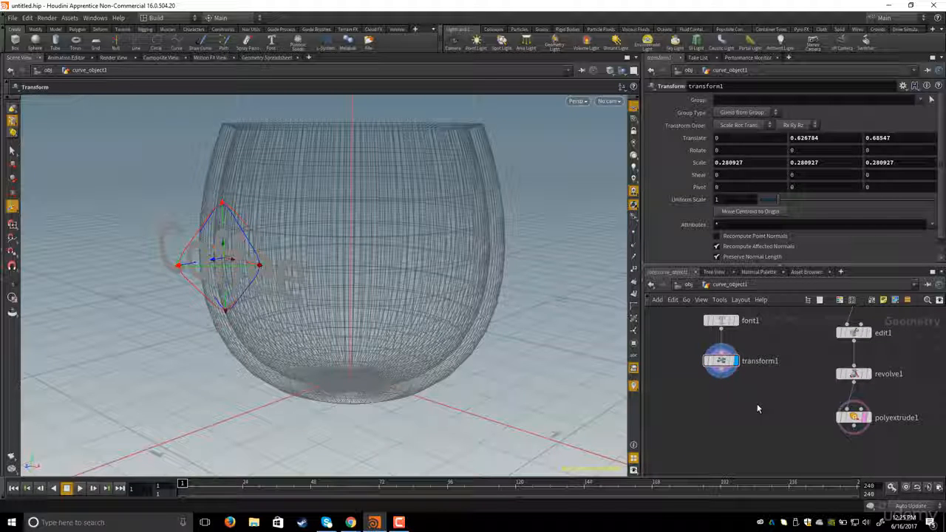
key(Tab)
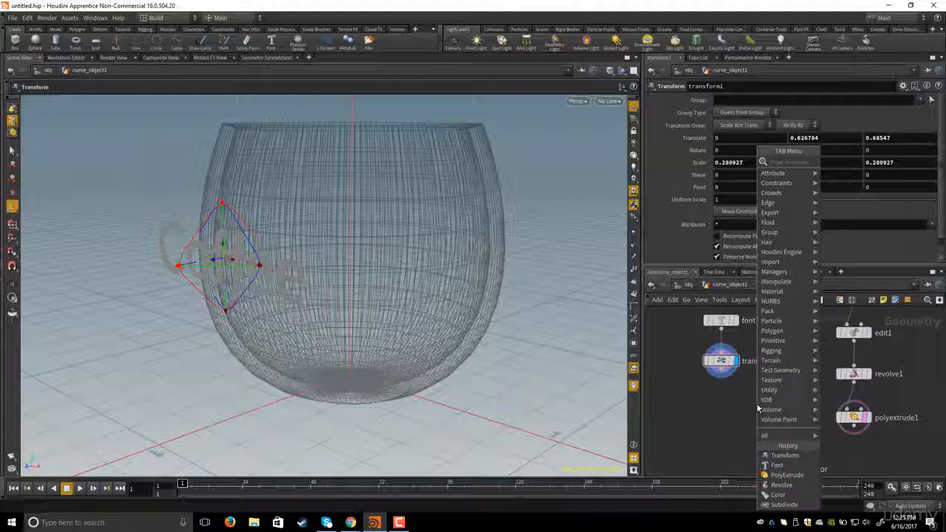
key(Escape)
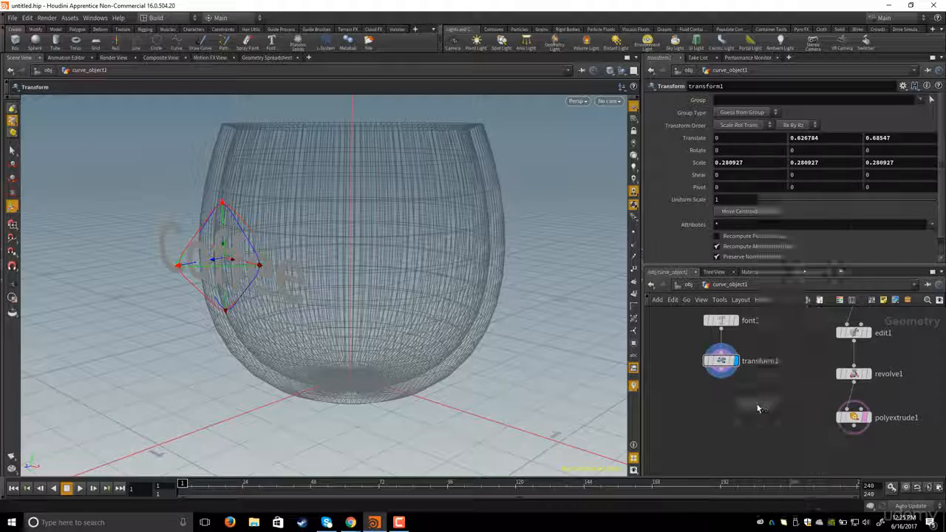
- Add a Ray node, wire transform1 and polyextrude1 into its two inputs, and display it
click(765, 434)
middle_drag(769, 387, 746, 384)
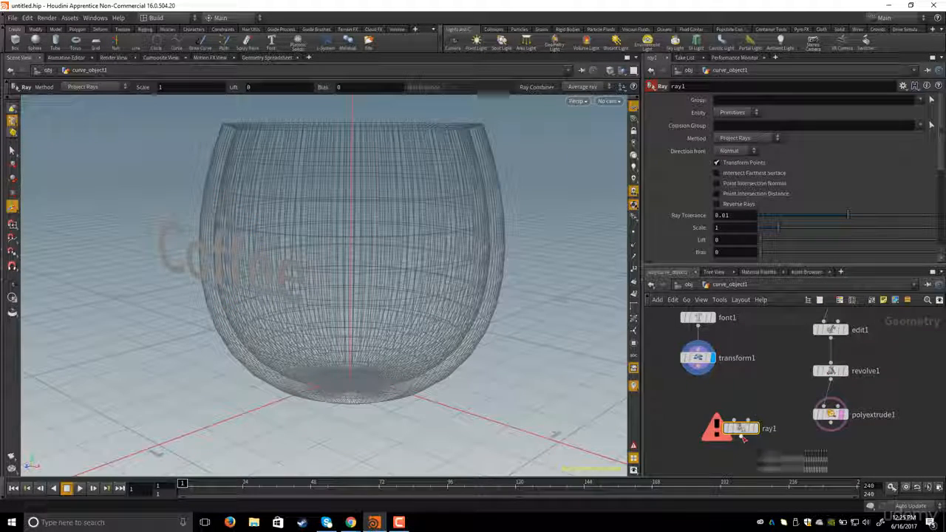
drag(742, 430, 717, 437)
middle_drag(734, 394, 741, 389)
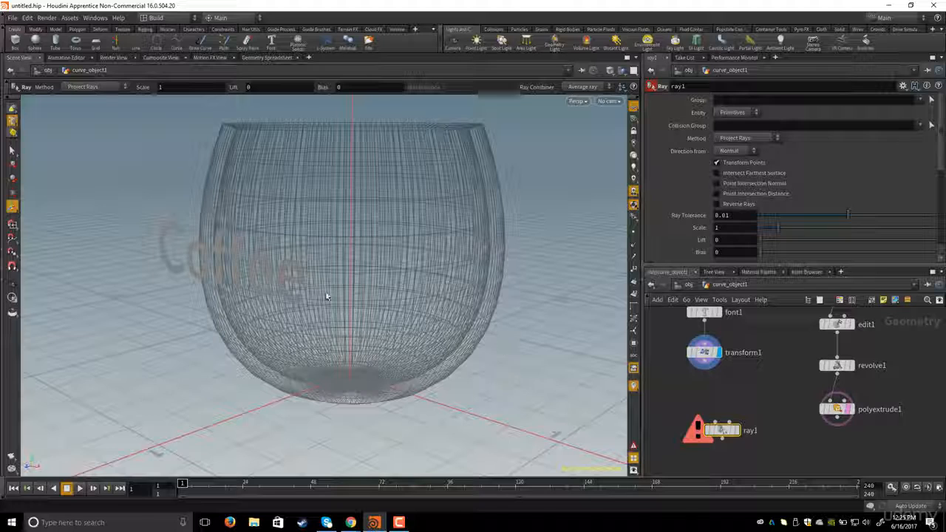
drag(327, 297, 247, 269)
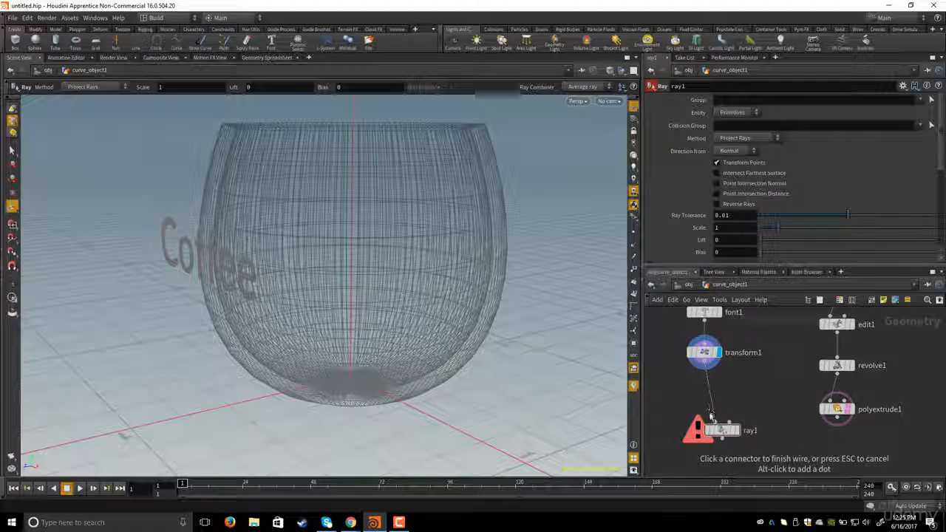
middle_drag(724, 381, 769, 402)
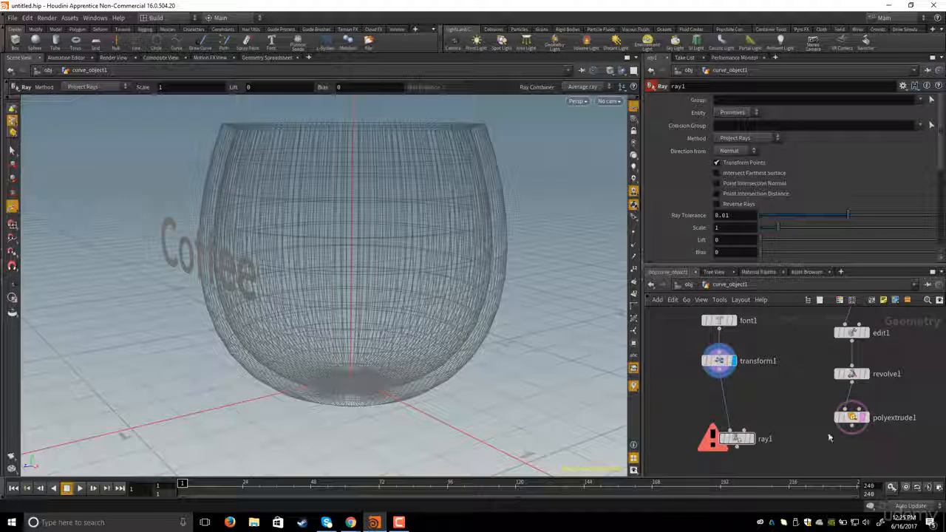
click(752, 439)
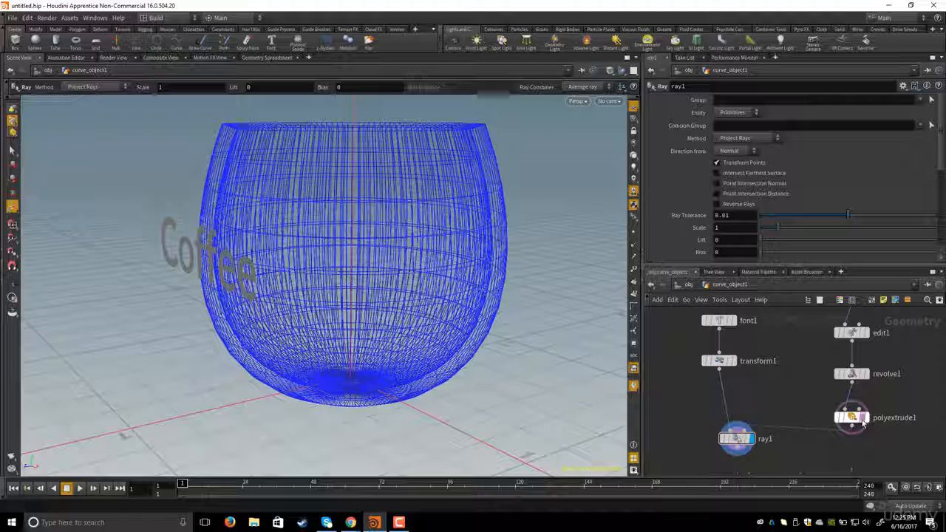
click(862, 421)
middle_drag(805, 397, 812, 393)
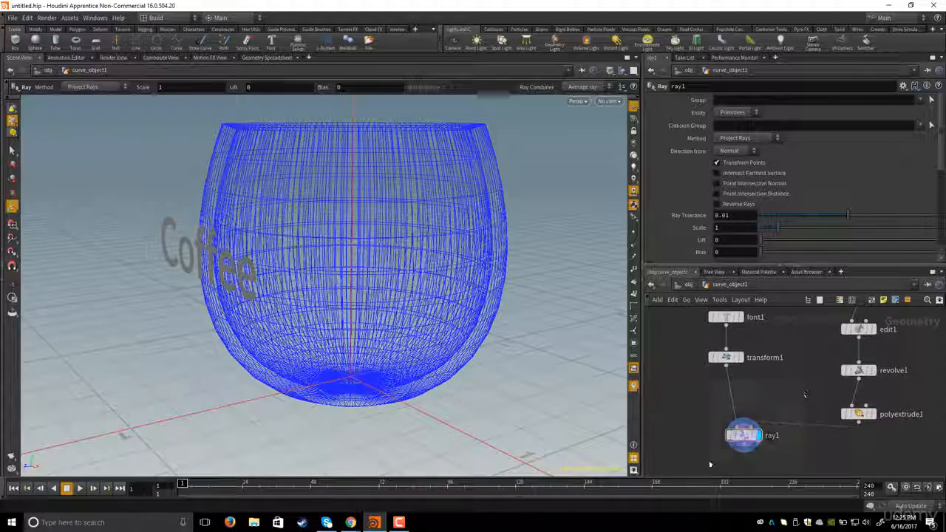
drag(321, 205, 285, 193)
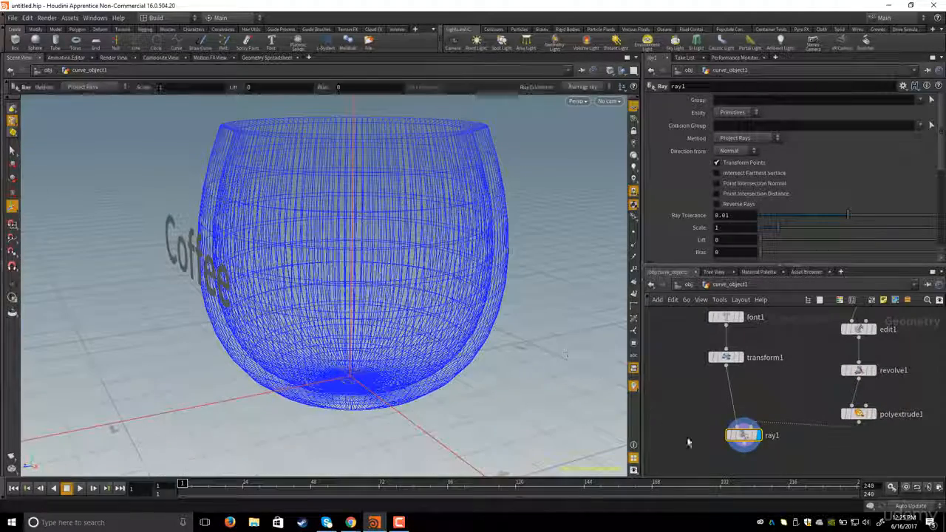
middle_drag(770, 460, 770, 456)
drag(702, 414, 778, 449)
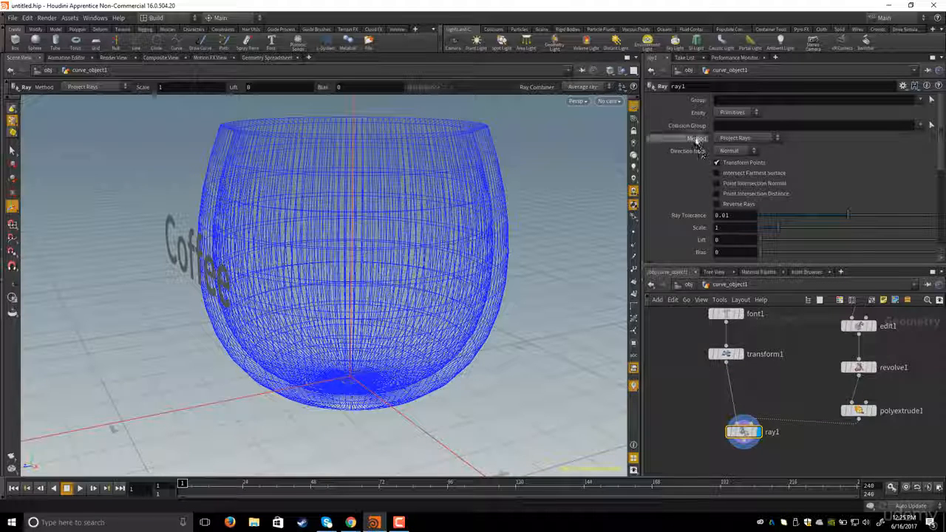
- Set the Ray node's Method to Minimum Distance so the text wraps onto the cup's surface
click(743, 139)
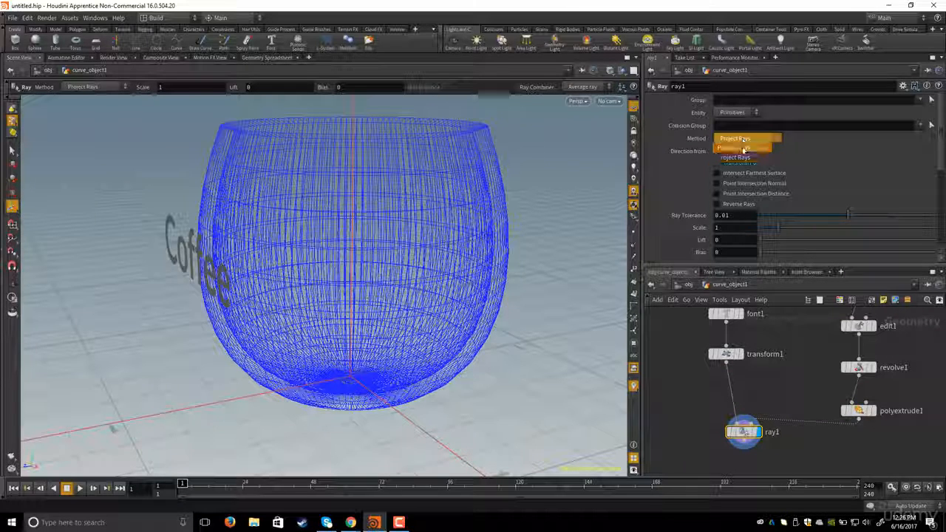
click(743, 150)
key(Escape)
drag(275, 235, 260, 234)
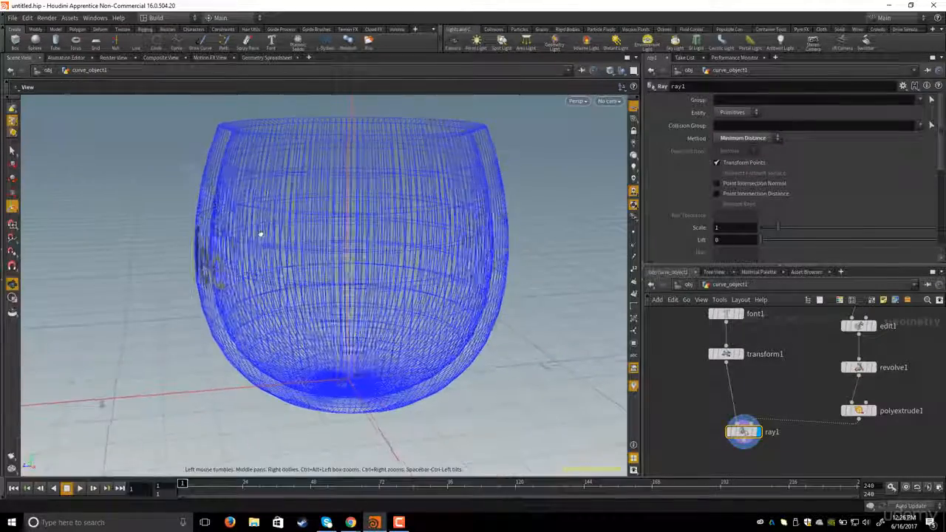
right_drag(259, 234, 376, 266)
middle_drag(232, 240, 352, 273)
drag(353, 272, 397, 268)
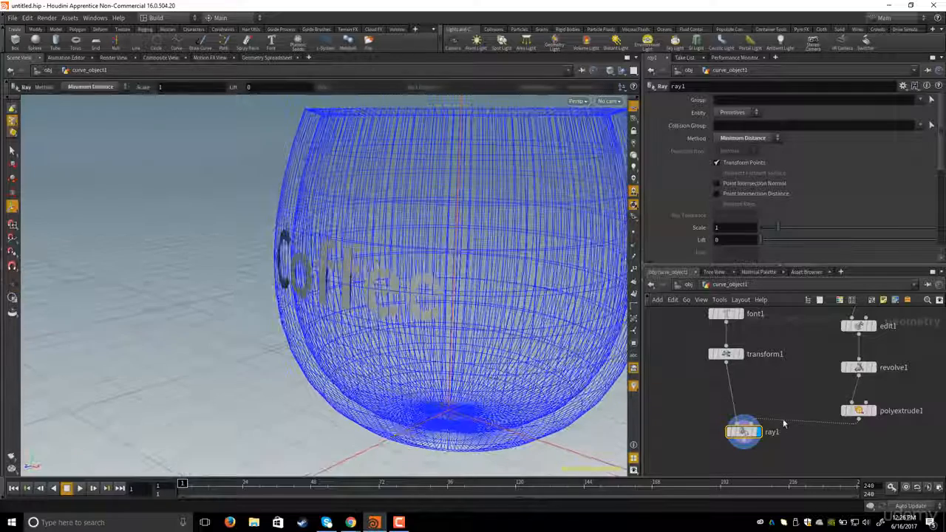
middle_drag(701, 463, 727, 415)
- Add a PolyExtrude node after ray1 and make it the displayed node
key(Tab)
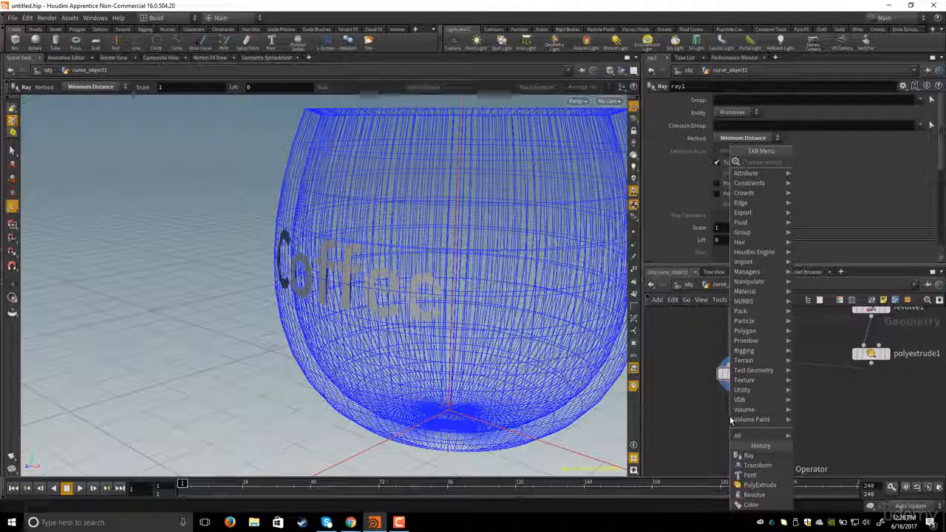
text(ext)
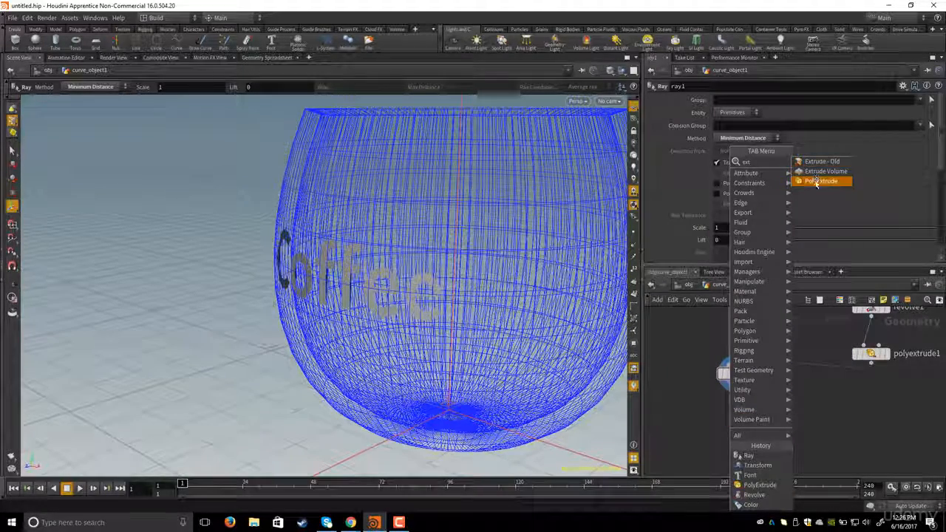
click(820, 181)
click(735, 423)
middle_drag(784, 411, 762, 419)
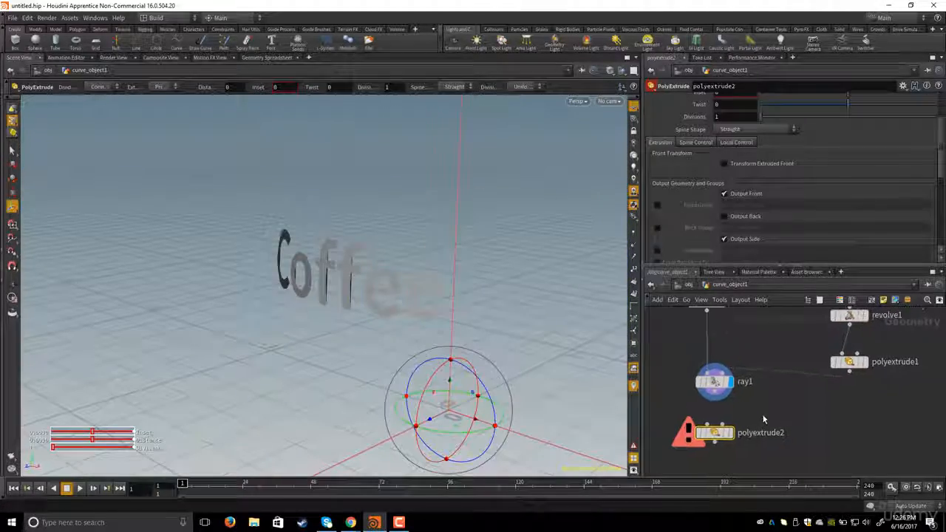
click(714, 392)
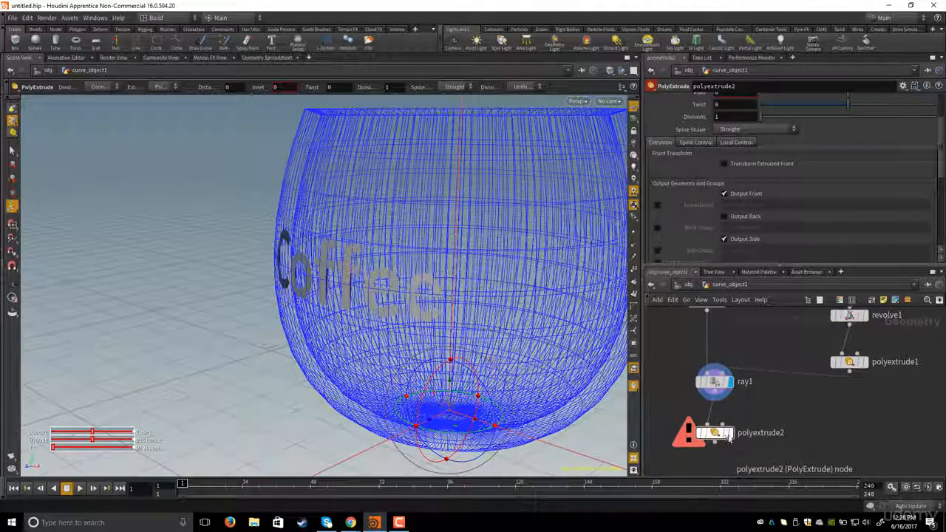
click(730, 434)
middle_drag(733, 430, 746, 433)
alt+drag(400, 289, 350, 280)
scroll(350, 281, up, 3)
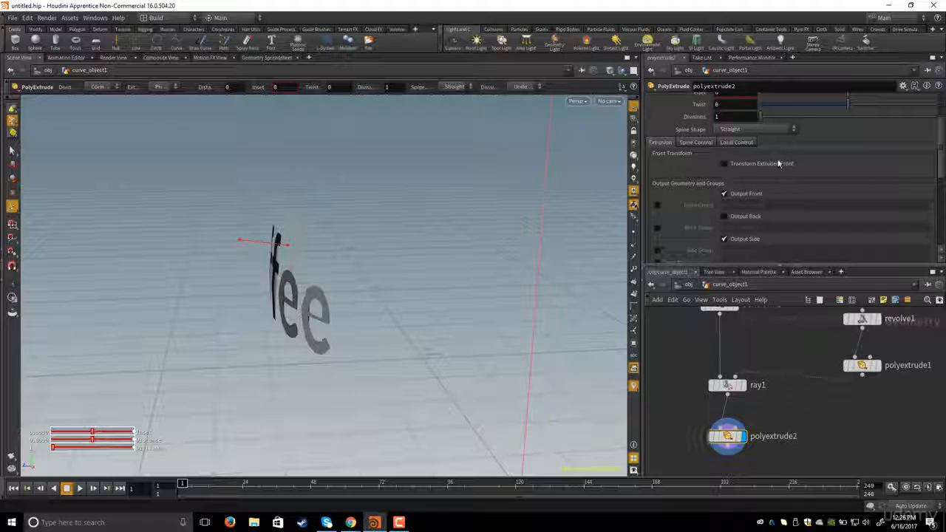
scroll(778, 163, up, 3)
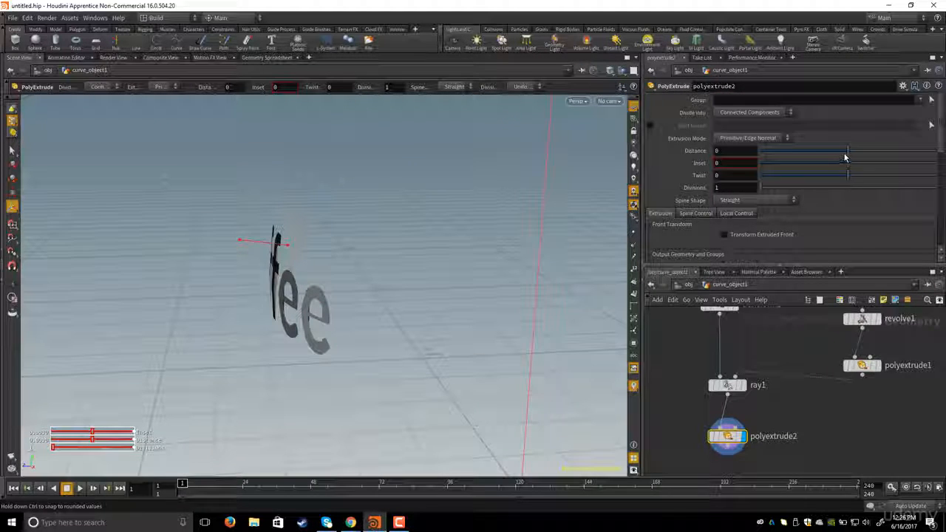
- Set polyextrude2's Distance to 0.073 to give the projected letters depth
drag(853, 156, 853, 157)
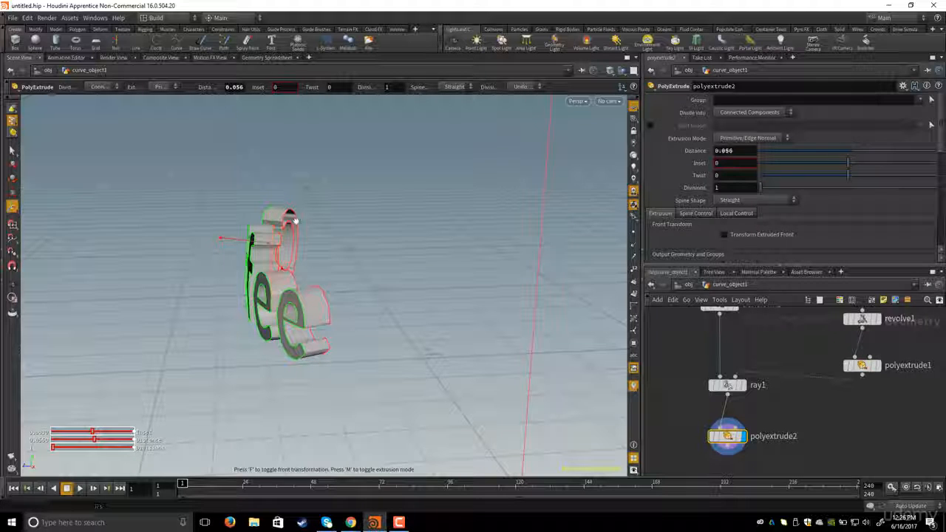
alt+drag(295, 221, 272, 241)
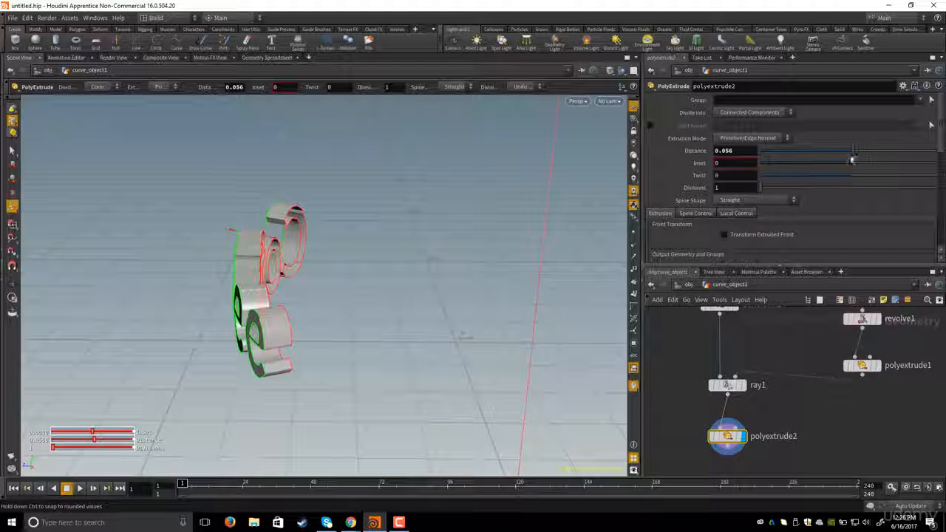
drag(851, 158, 855, 157)
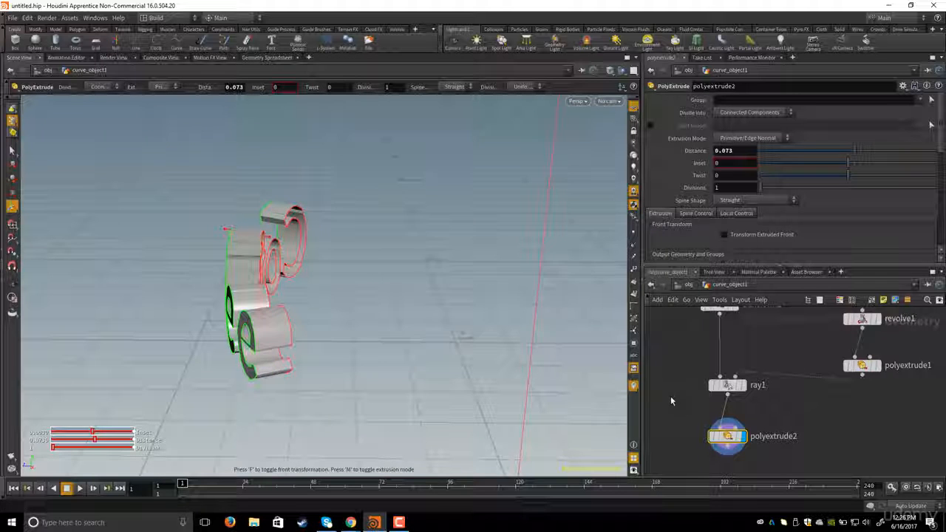
middle_drag(677, 396, 685, 365)
alt+drag(249, 220, 335, 217)
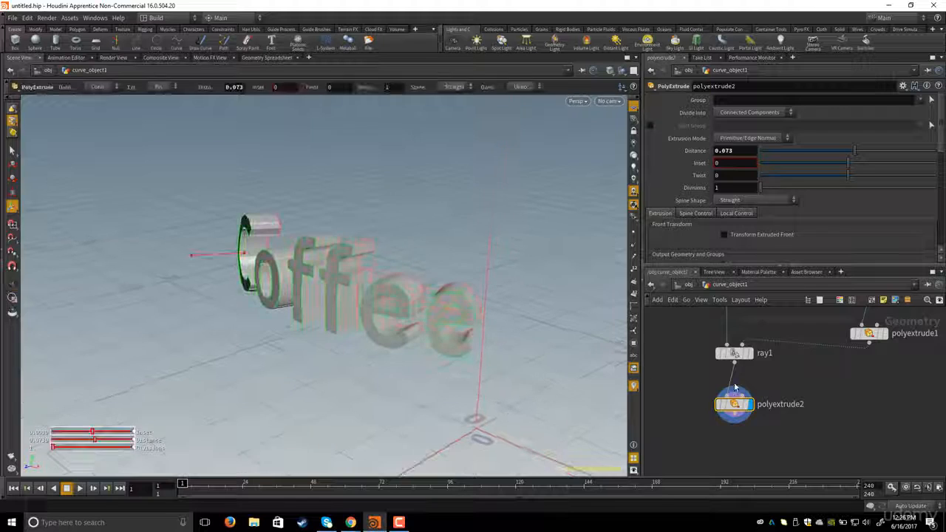
scroll(739, 388, down, 4)
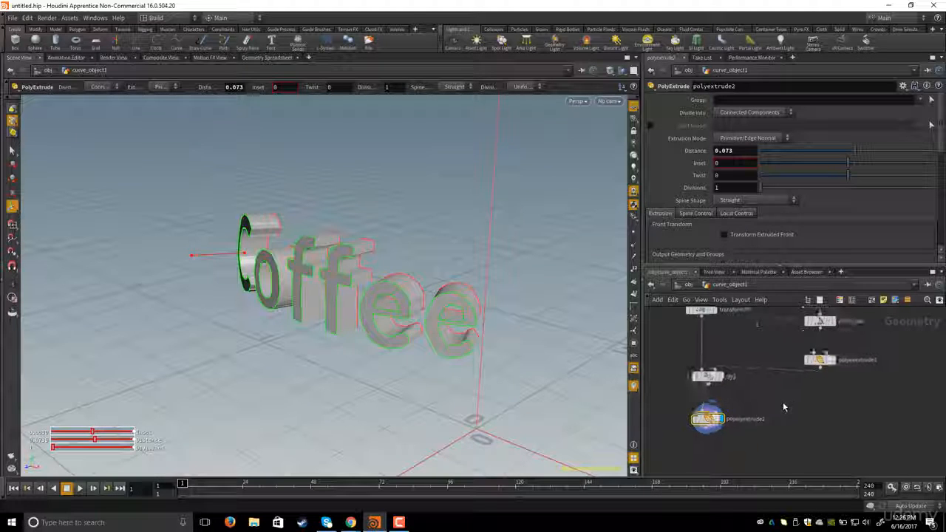
- Template the cup's polyextrude1 node and inspect how the extruded text sits against the cup
click(842, 366)
alt+drag(399, 266, 191, 273)
key(Return)
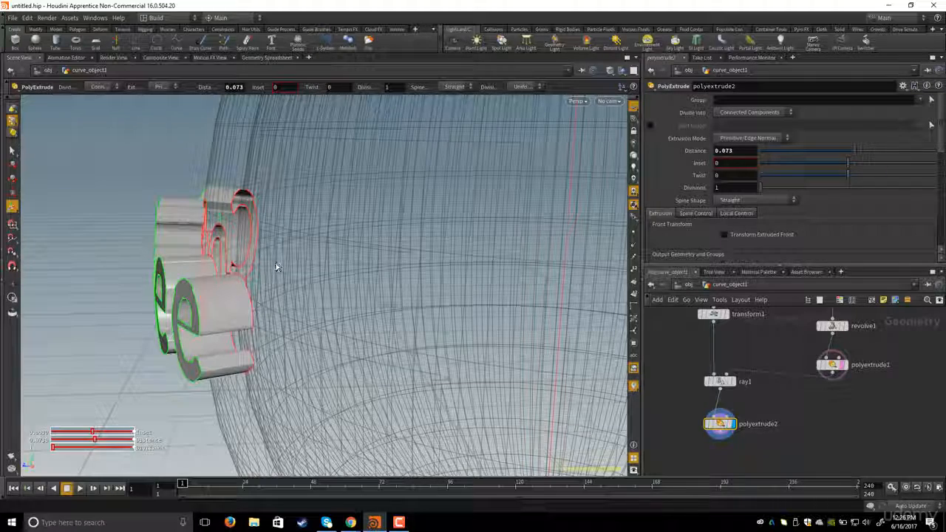
scroll(287, 268, down, 3)
alt+drag(285, 269, 243, 289)
scroll(259, 295, down, 2)
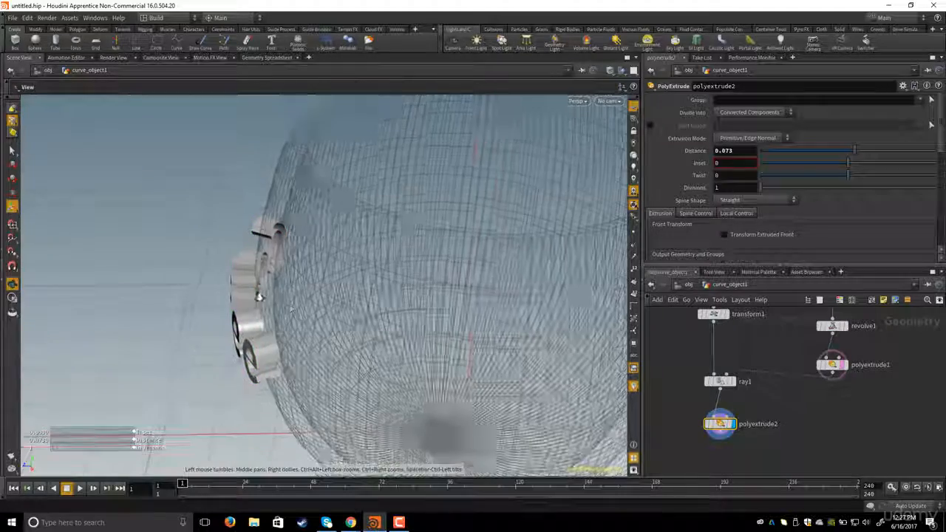
alt+drag(281, 308, 276, 259)
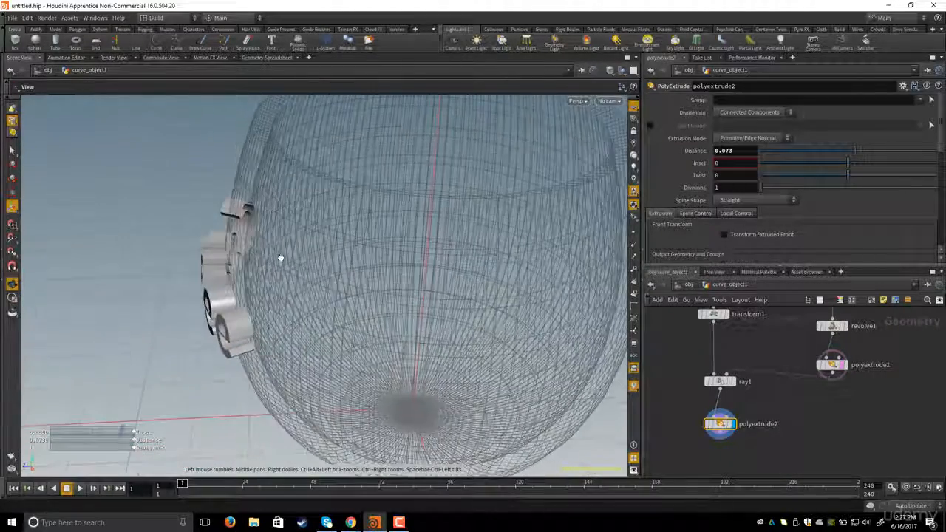
alt+drag(316, 206, 534, 348)
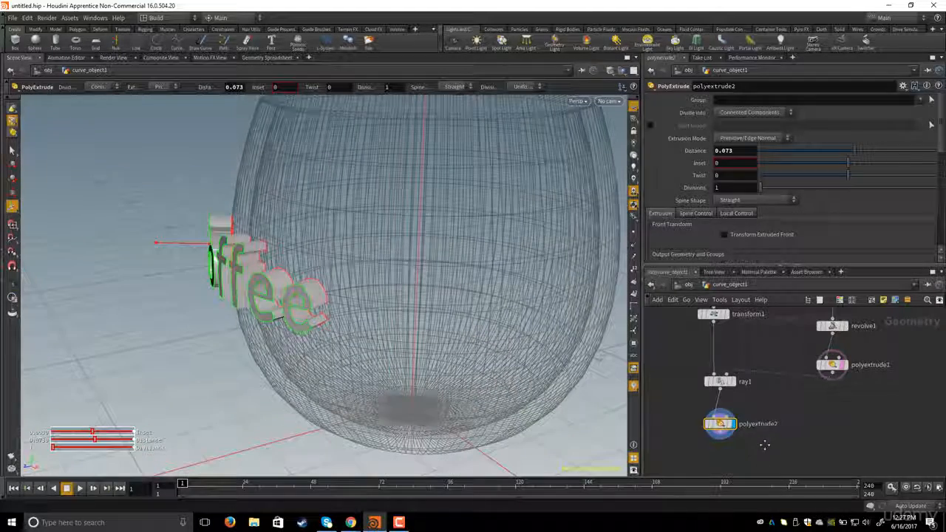
scroll(787, 439, up, 1)
middle_drag(787, 439, 801, 442)
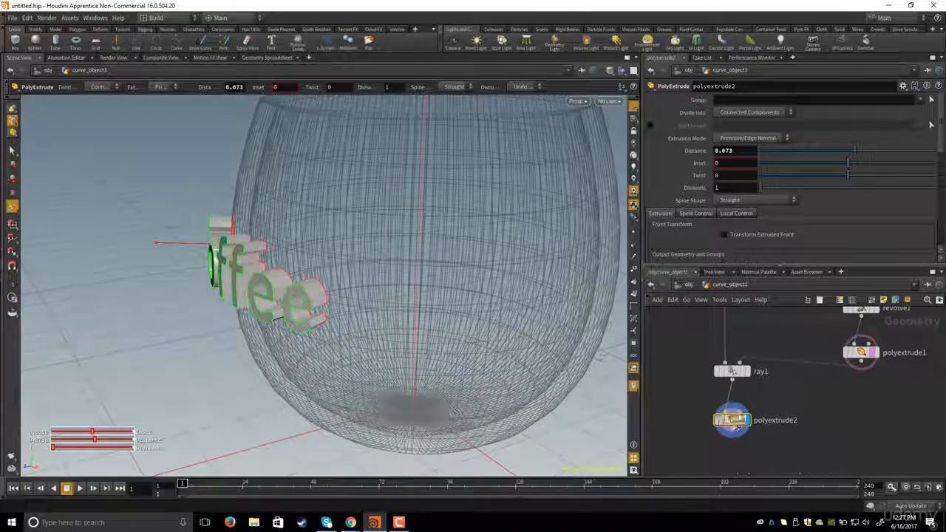
middle_drag(736, 443, 729, 414)
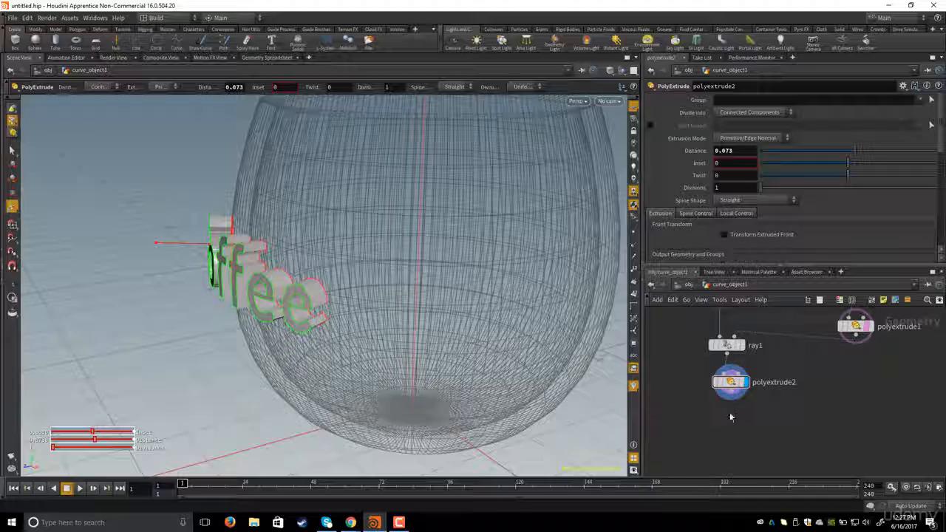
- Add a Transform node below polyextrude2, wire it in, and make it the displayed node
key(Tab)
text(tra)
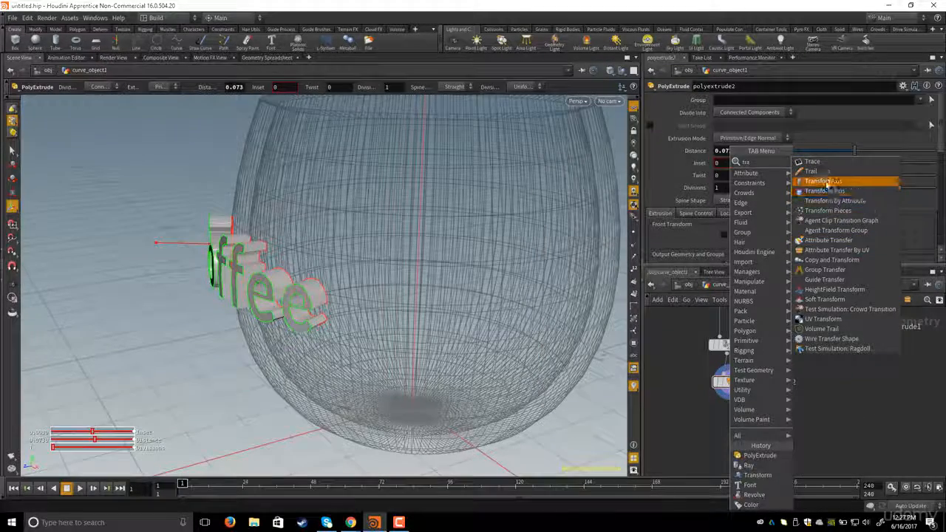
click(818, 180)
click(732, 405)
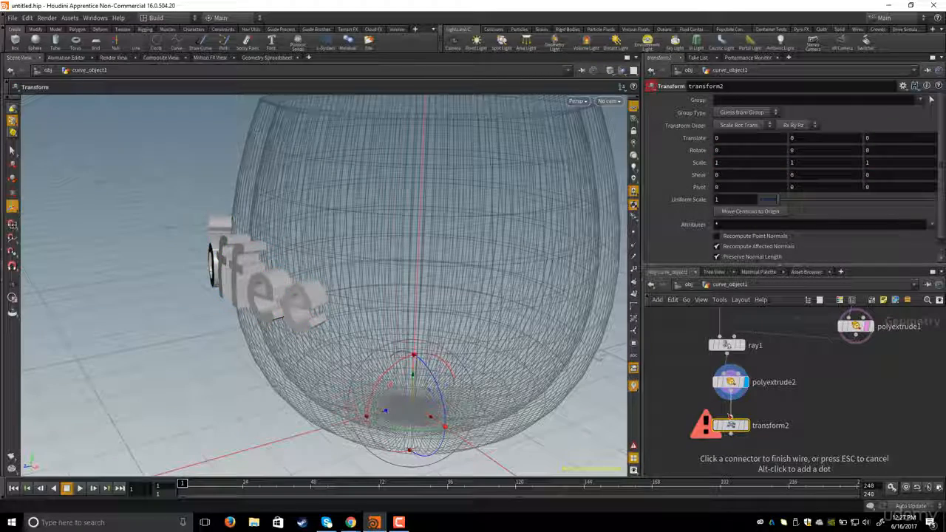
click(729, 418)
drag(696, 454, 696, 454)
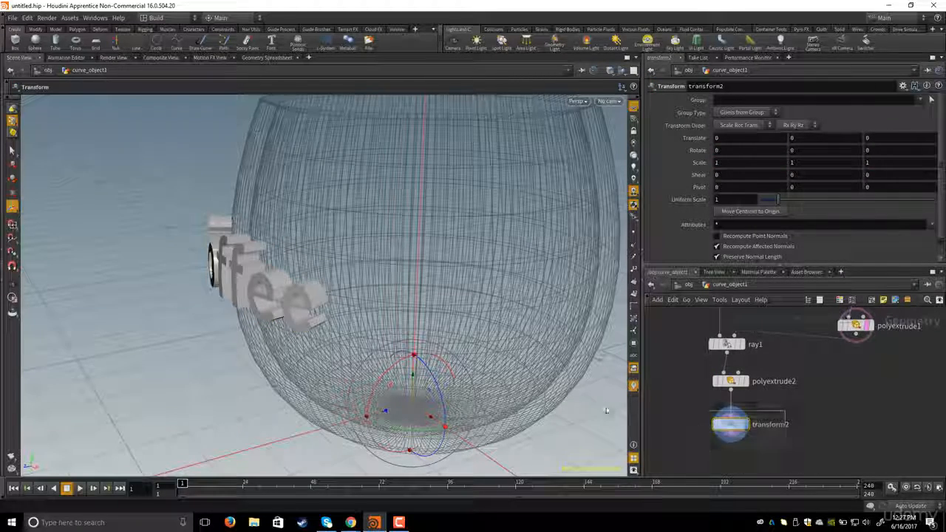
- Move transform2's pivot onto the text, to about 0.62 in Y and 0.76 in Z
alt+drag(507, 281, 501, 285)
alt+right_drag(501, 285, 395, 322)
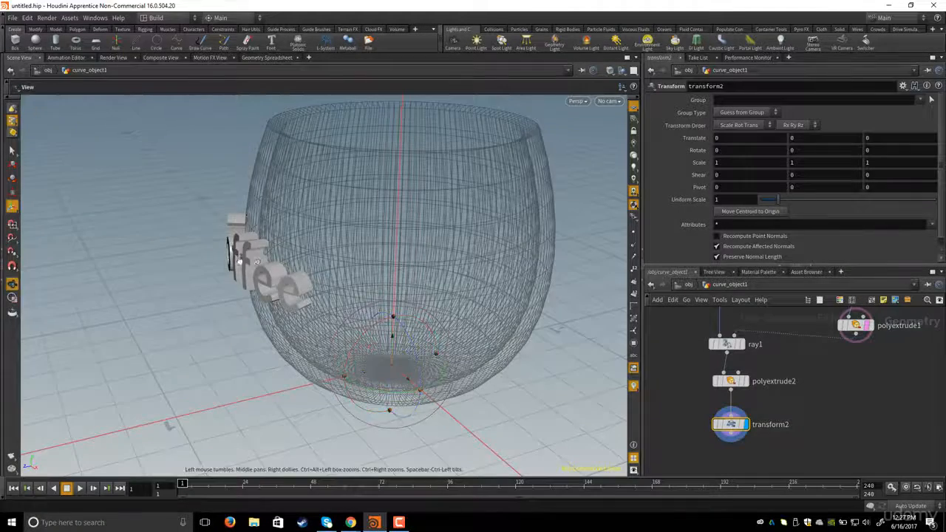
alt+drag(252, 267, 276, 278)
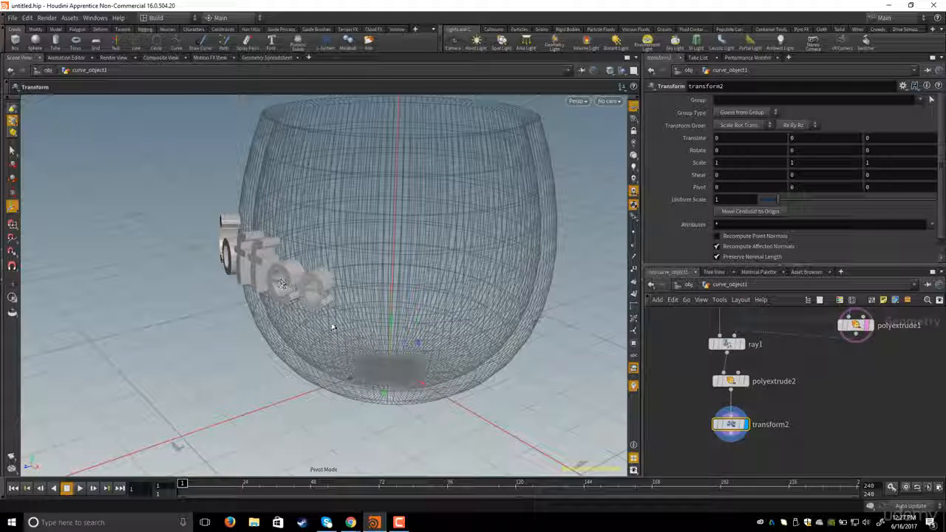
drag(352, 380, 272, 387)
drag(317, 348, 295, 238)
drag(294, 205, 290, 257)
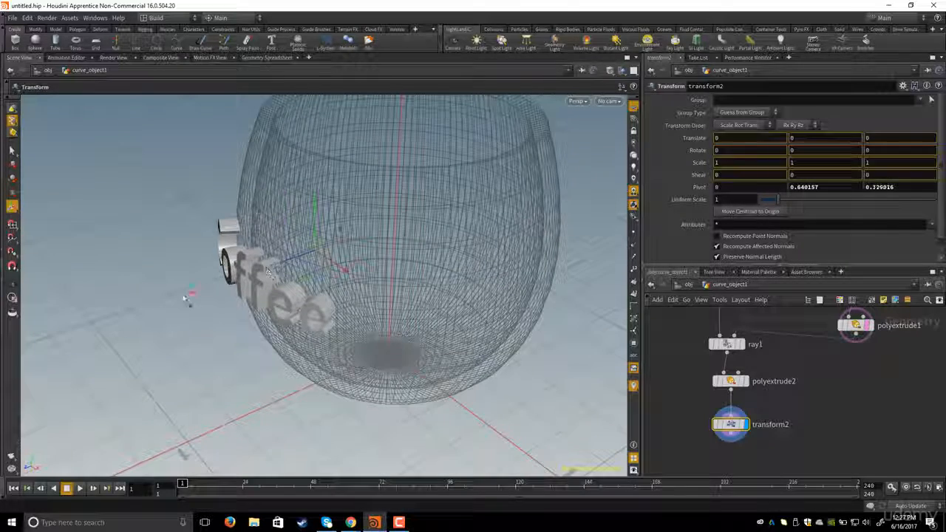
drag(207, 304, 202, 306)
alt+drag(314, 302, 261, 244)
drag(228, 209, 226, 232)
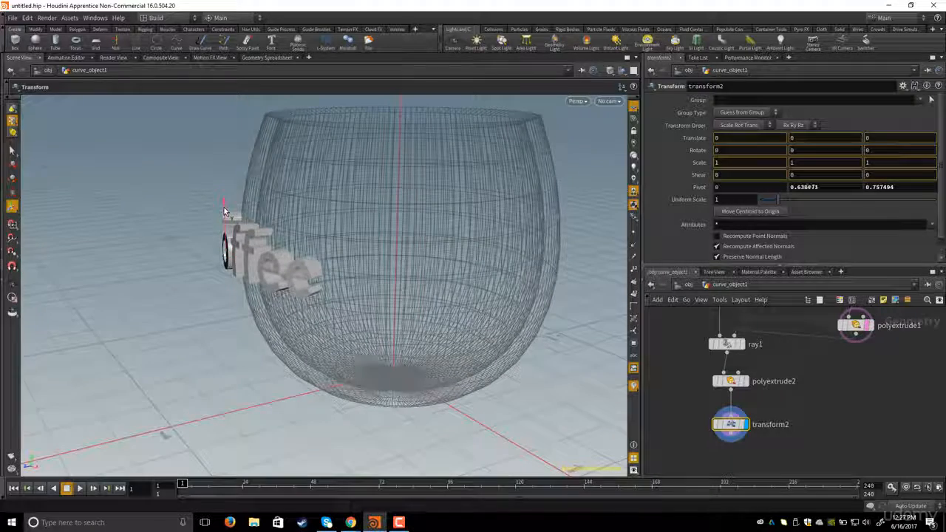
mouse_move(308, 212)
alt+mouse_down()
mouse_move(297, 214)
mouse_move(316, 228)
alt+mouse_up()
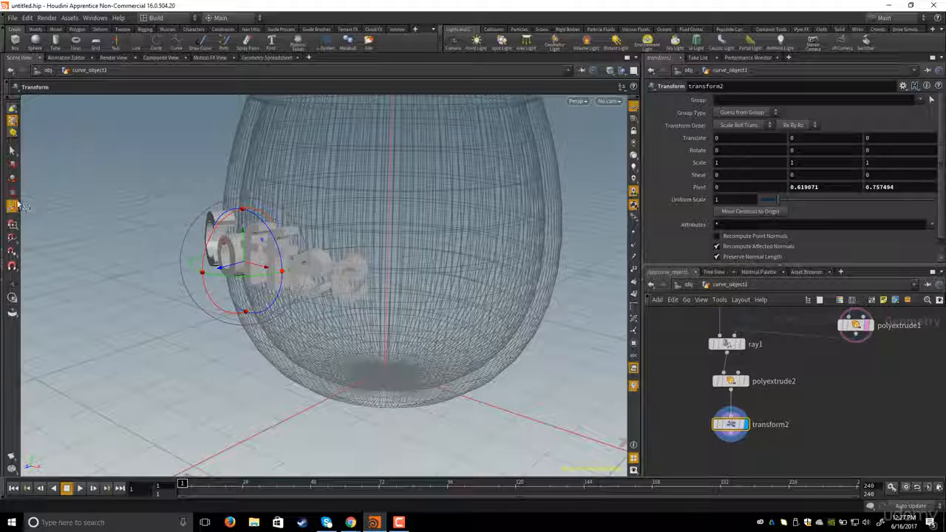
- Translate the text about -0.027 in Z with the transform handle to push it into the cup wall
alt+drag(261, 207, 353, 258)
alt+right_drag(352, 258, 331, 282)
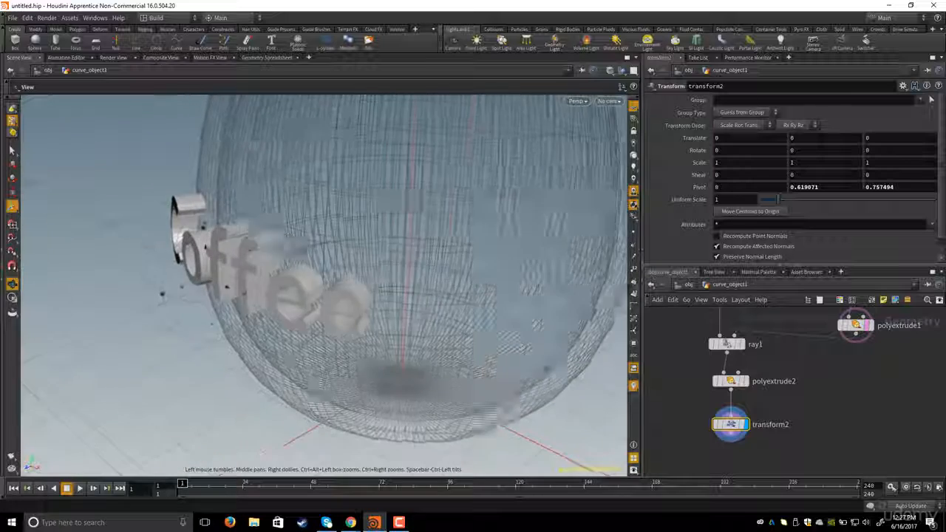
alt+middle_drag(331, 282, 388, 280)
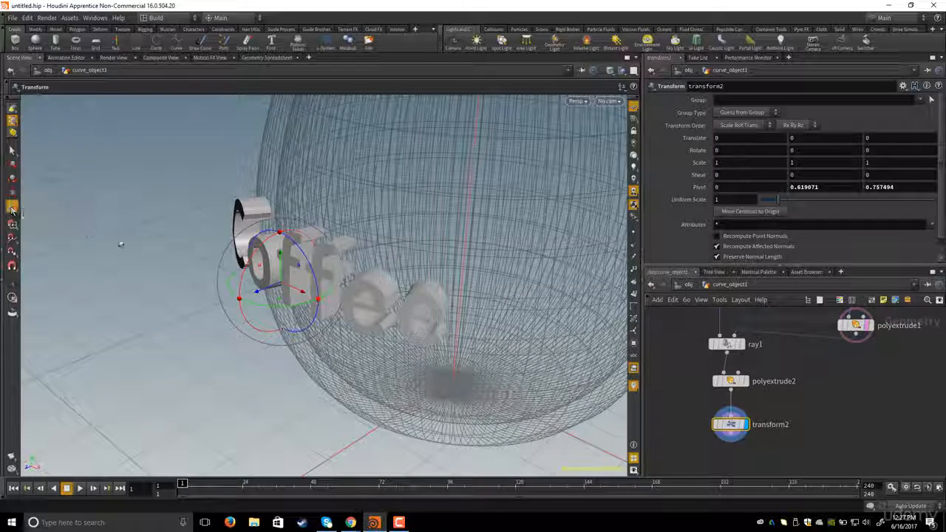
drag(260, 293, 275, 294)
alt+drag(274, 295, 313, 299)
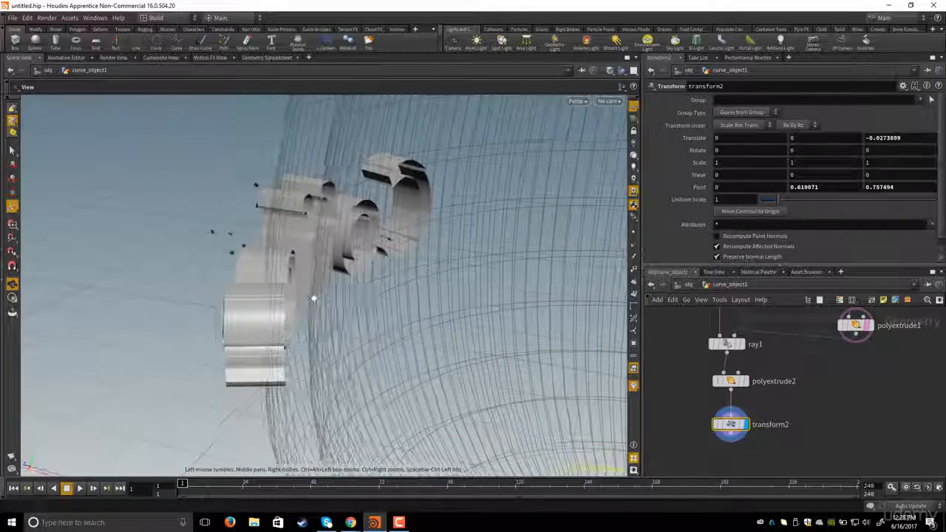
alt+drag(347, 230, 313, 216)
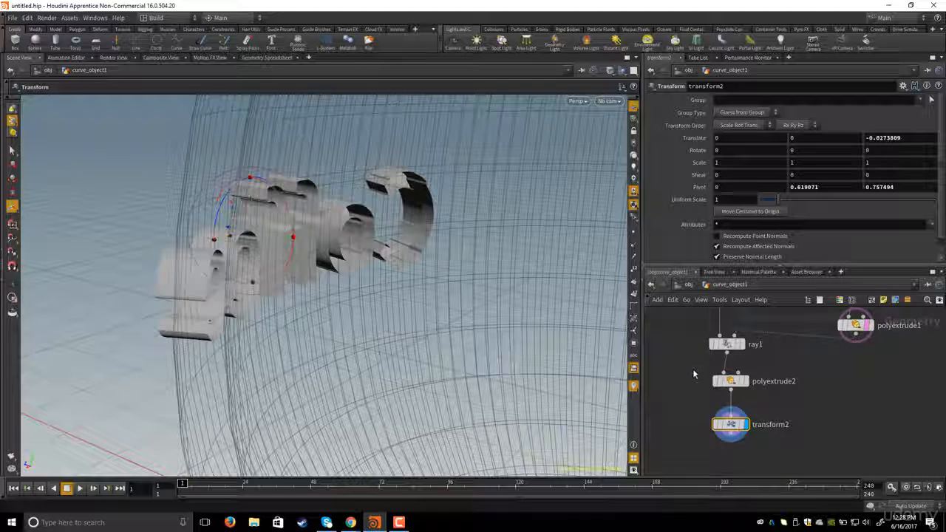
- Enable Output Back on polyextrude2 so the letters get closed back faces
middle_drag(693, 374, 716, 409)
click(741, 410)
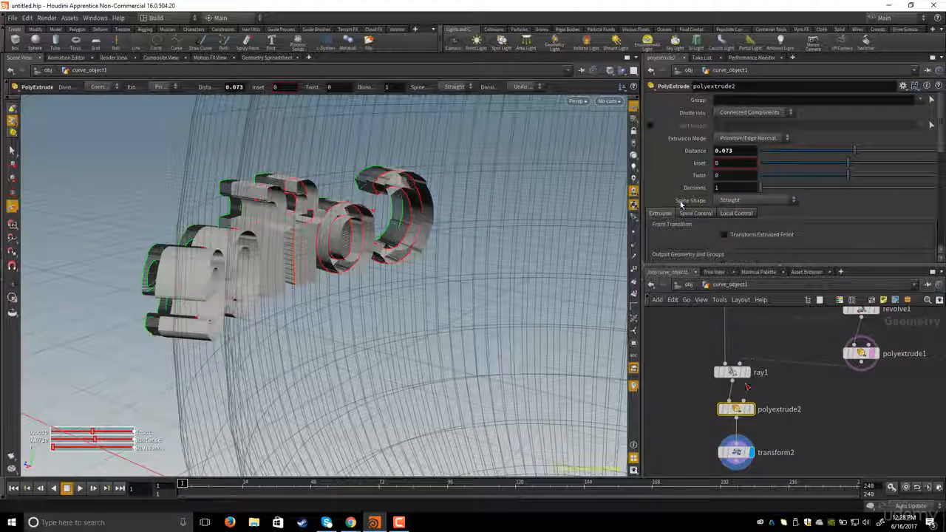
scroll(681, 205, down, 3)
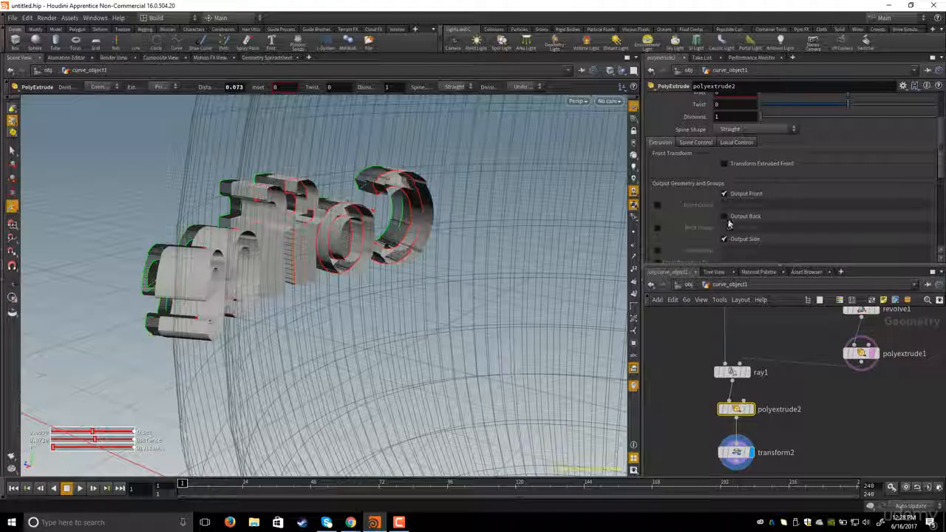
click(725, 218)
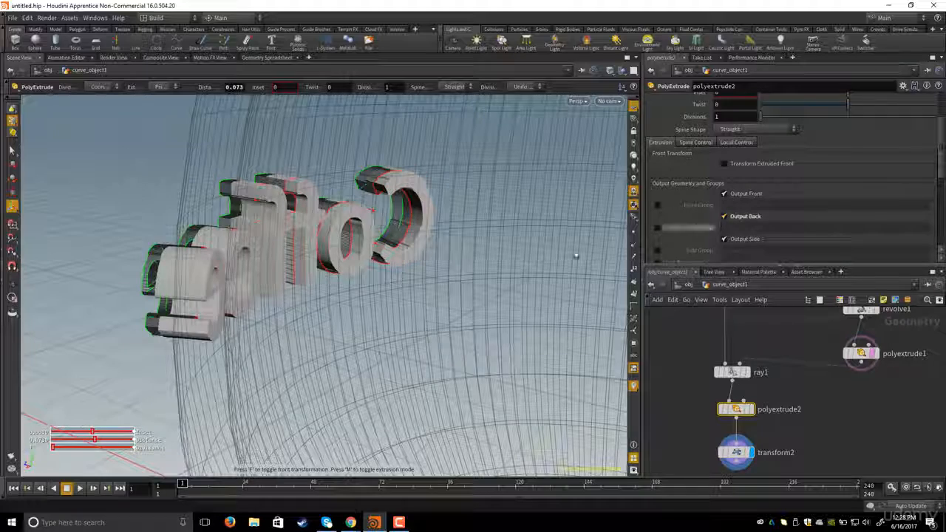
- Inspect the extruded letters around the cup from several angles
alt+drag(576, 256, 473, 257)
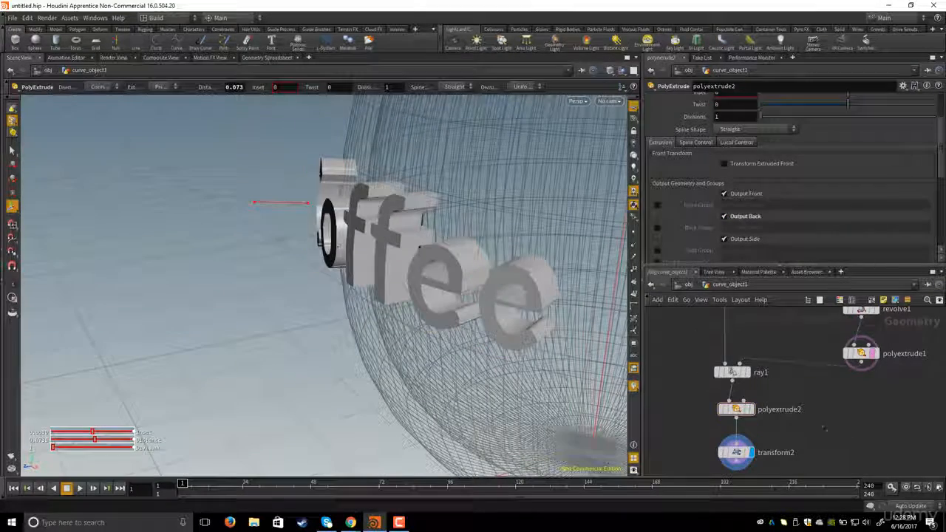
scroll(809, 403, down, 5)
middle_drag(810, 403, 809, 408)
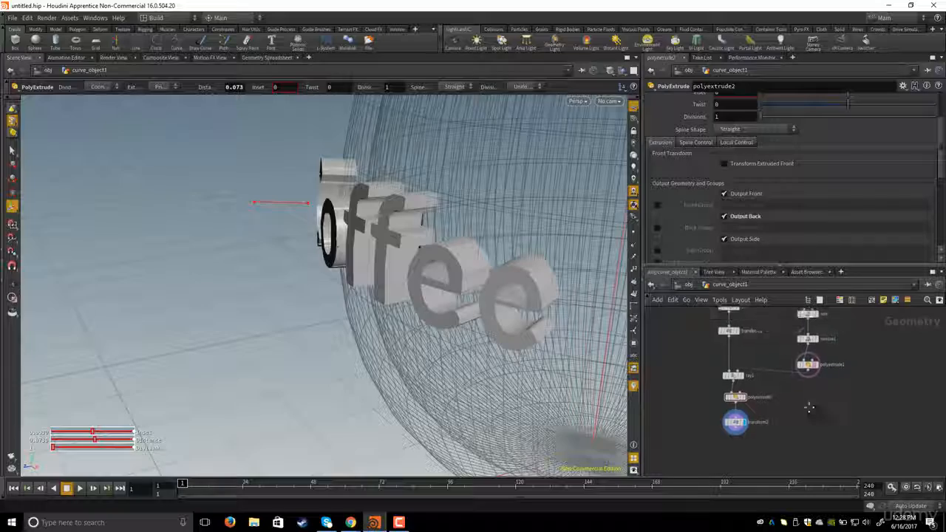
alt+drag(477, 288, 517, 306)
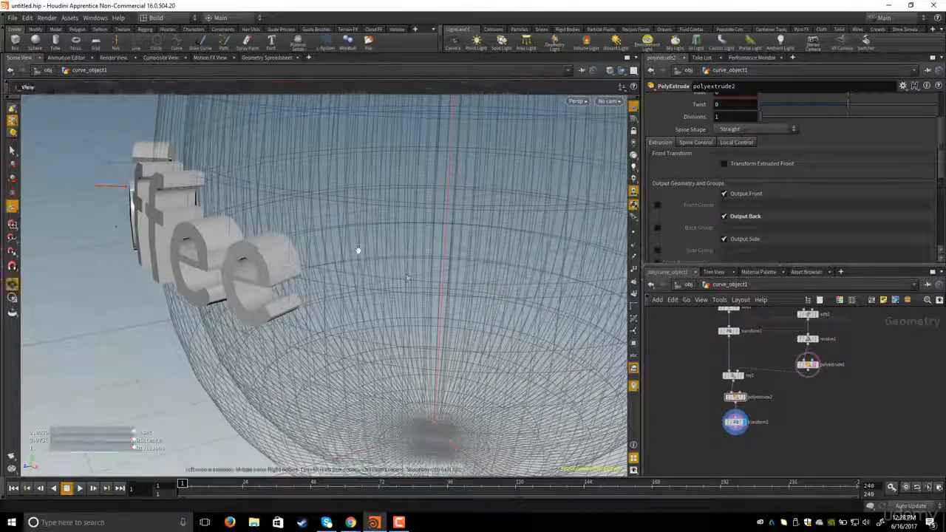
alt+drag(359, 249, 316, 236)
alt+right_drag(318, 236, 285, 232)
alt+drag(285, 232, 255, 266)
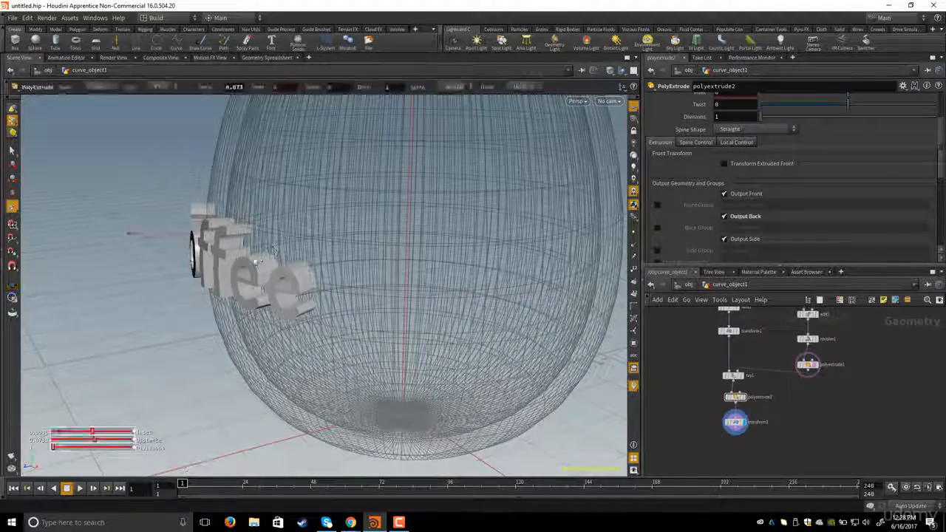
middle_drag(797, 411, 794, 402)
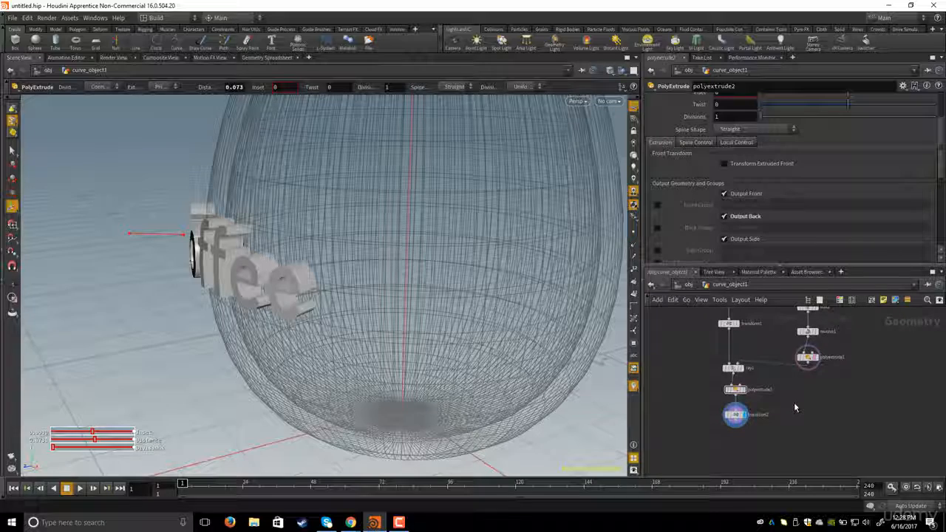
- Add a Boolean node and wire transform2 into its first input
key(Tab)
text(boo)
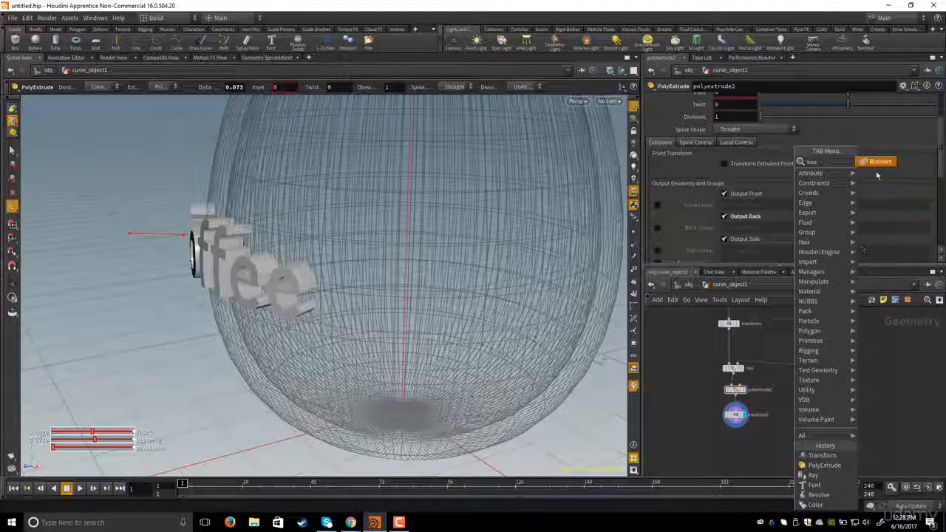
key(Return)
click(785, 444)
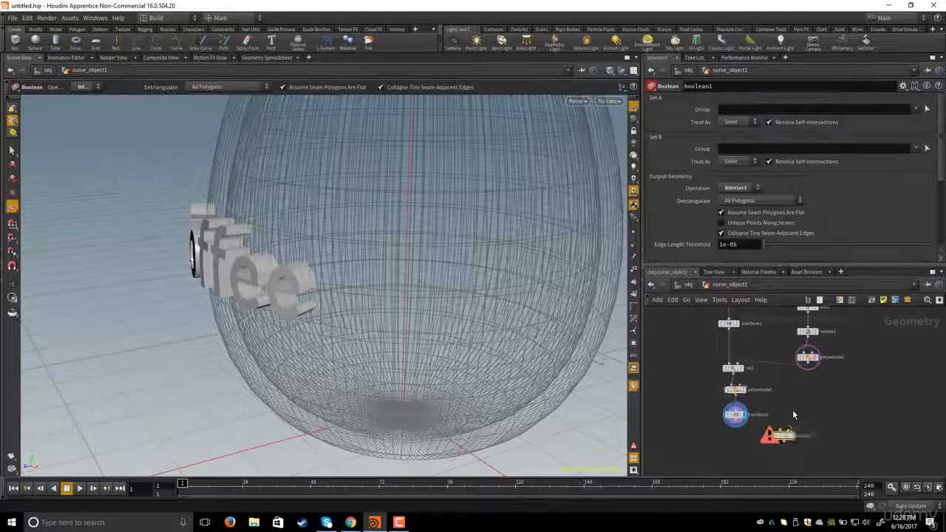
scroll(792, 410, up, 3)
click(695, 436)
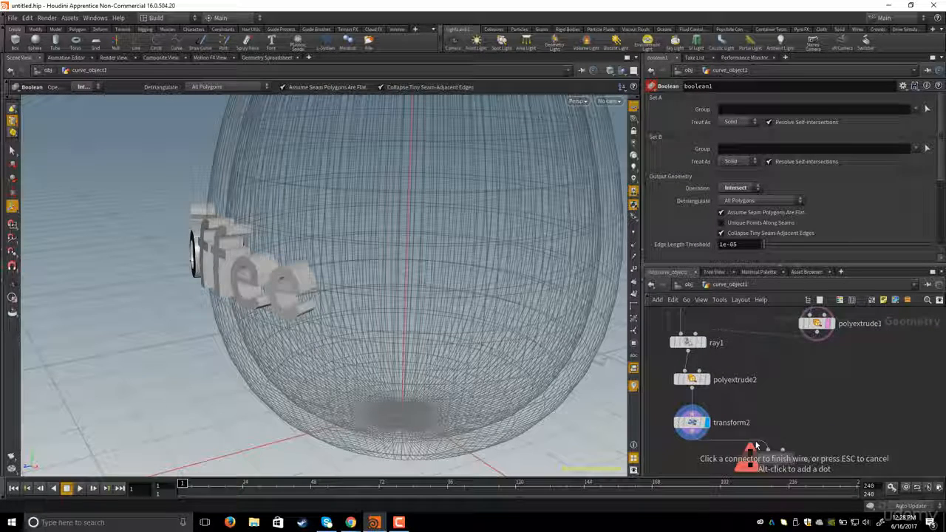
click(764, 450)
middle_drag(762, 452, 765, 426)
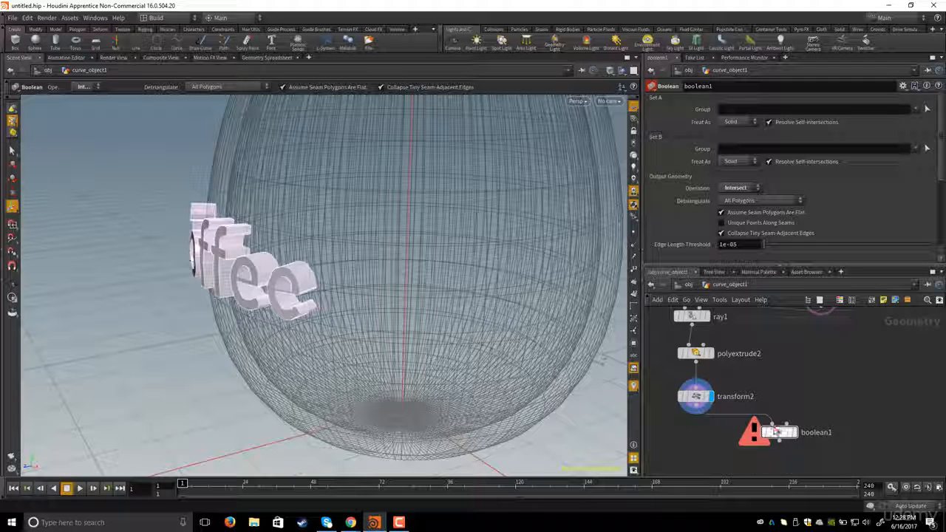
- Wire polyextrude1 into boolean1's second input, display boolean1, and remove the cup's template
middle_drag(810, 349, 806, 368)
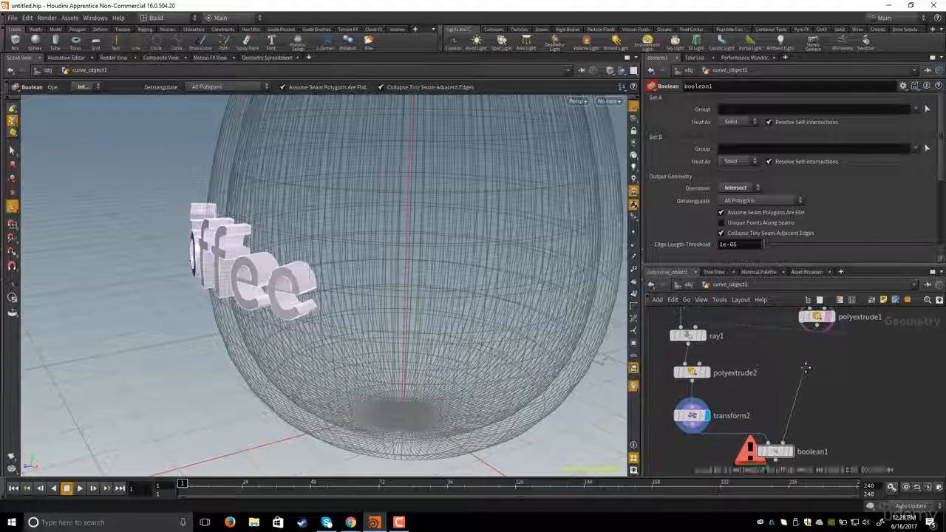
click(817, 327)
middle_drag(811, 447, 813, 426)
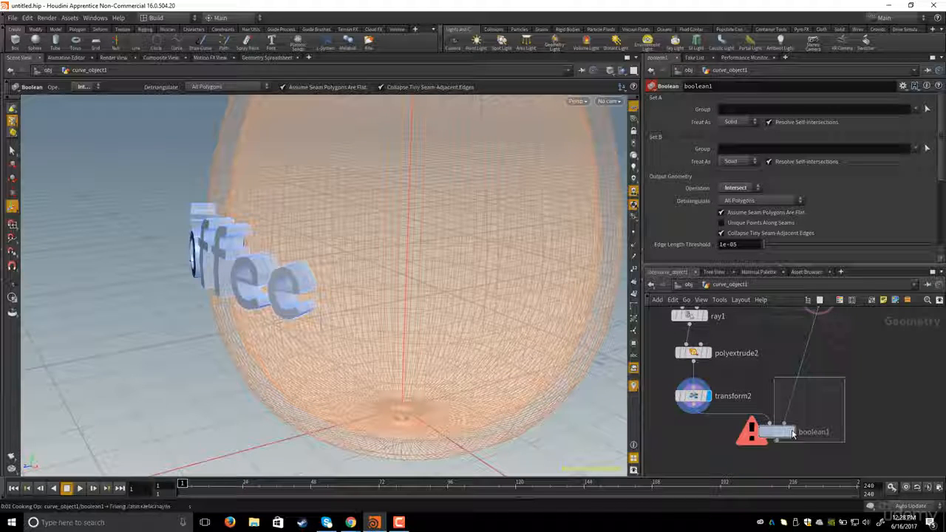
click(793, 433)
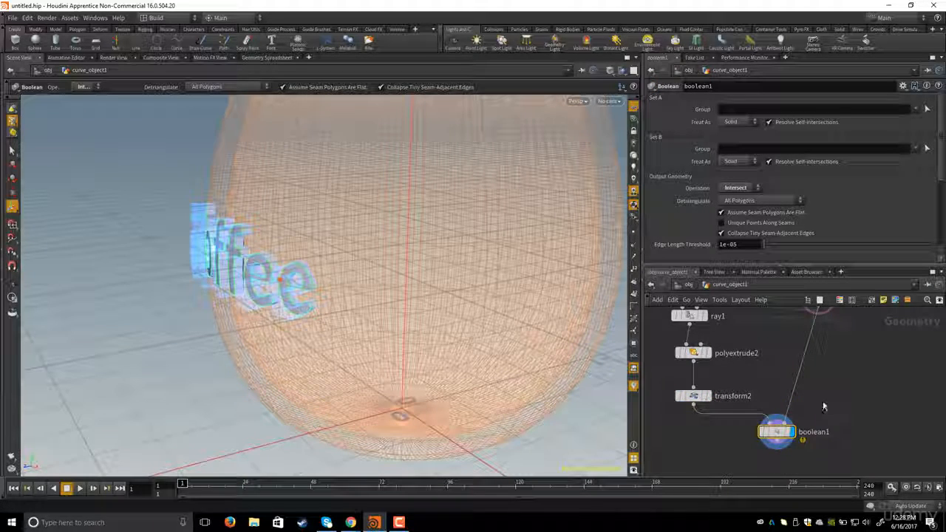
middle_drag(855, 363, 845, 390)
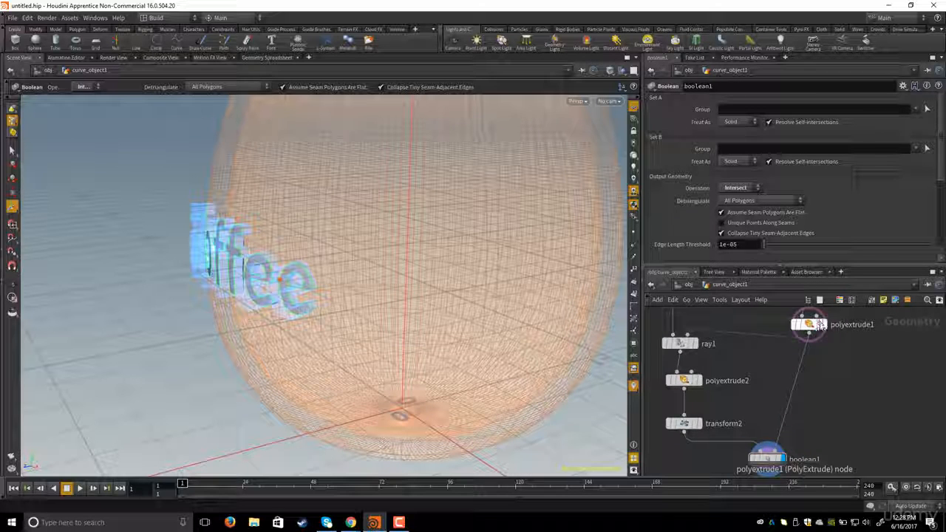
click(818, 325)
middle_drag(825, 338, 836, 311)
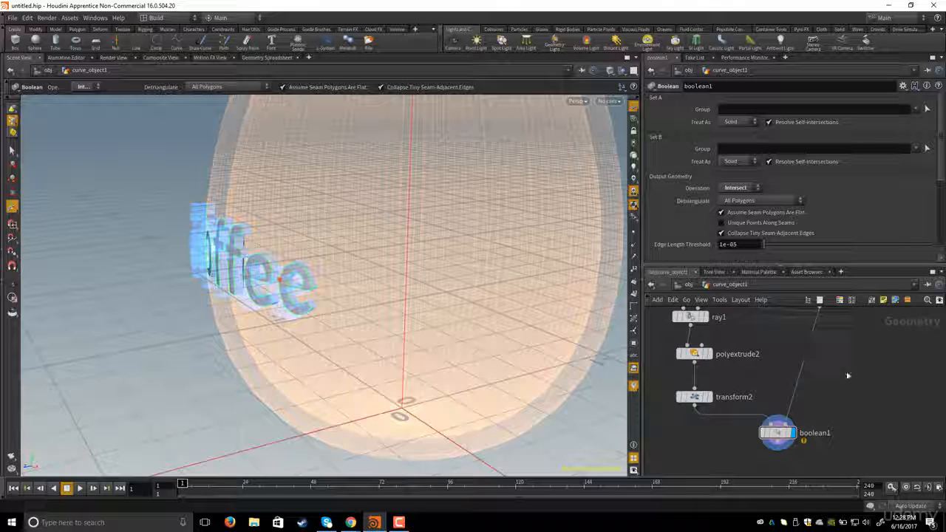
- Set boolean1's operation to Subtract with B - A so the letters are cut into the cup
drag(732, 471, 733, 468)
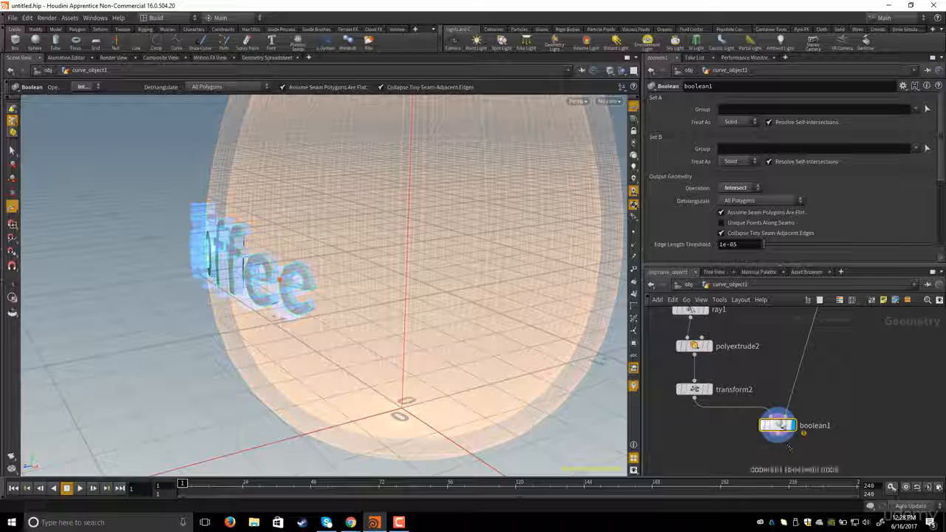
click(729, 189)
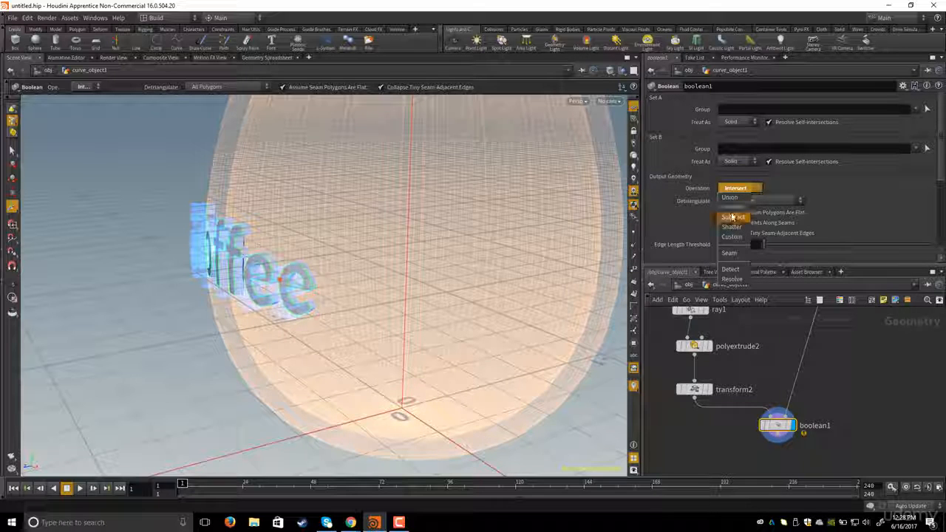
click(731, 217)
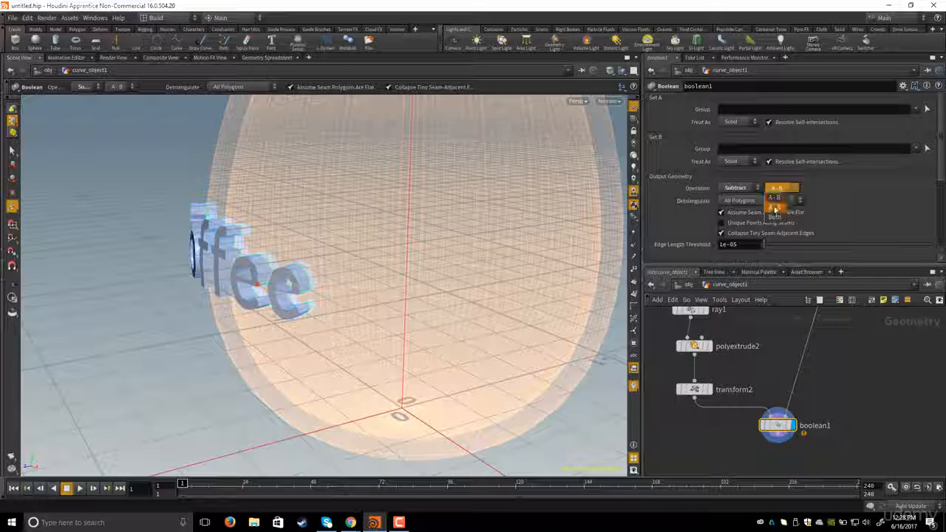
click(775, 207)
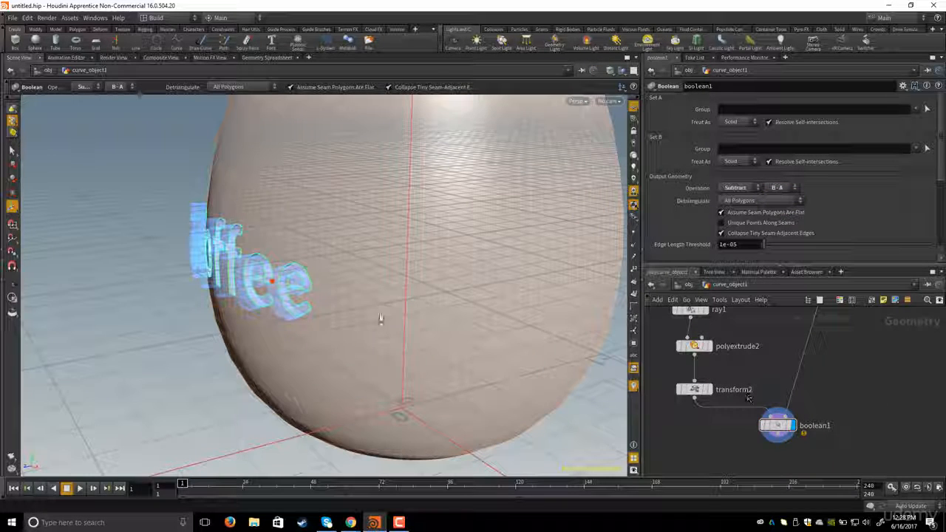
- Inspect the subtracted cup and the font1 letter outlines inside the geometry network from several angles
click(11, 150)
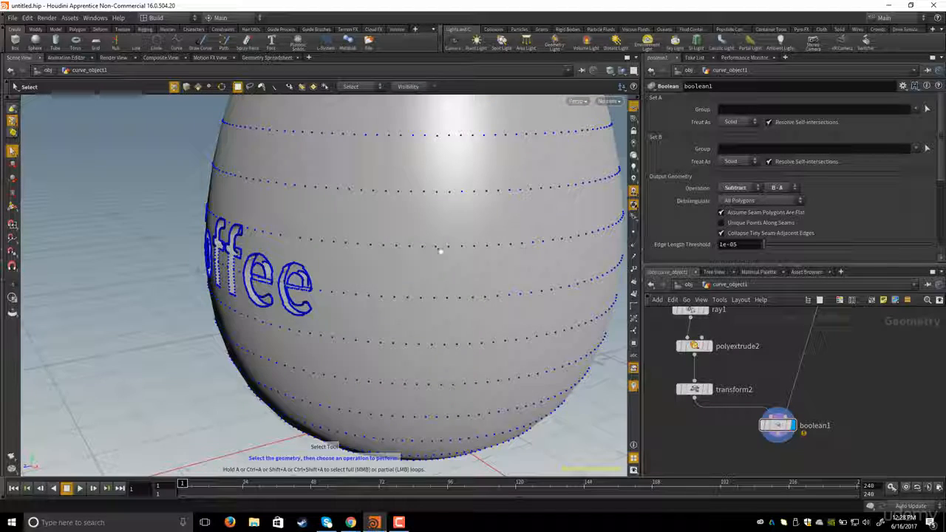
alt+right_drag(440, 251, 332, 230)
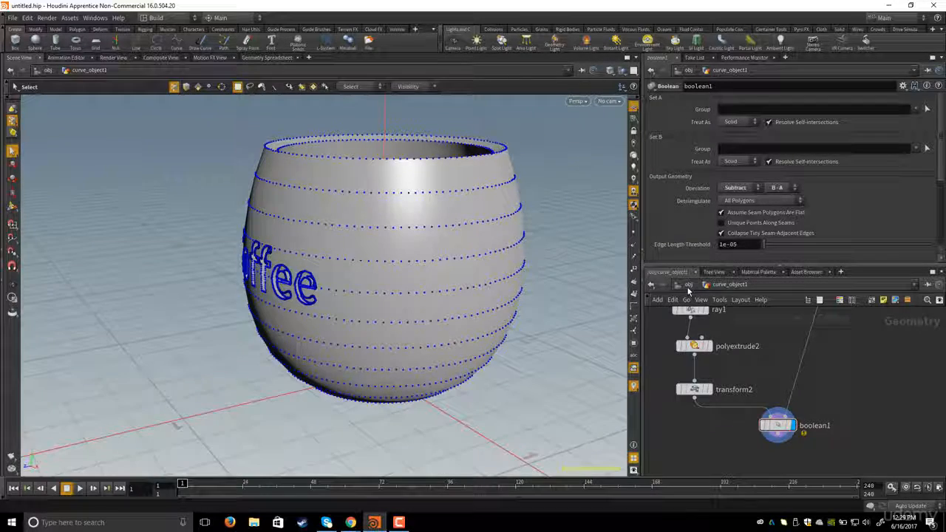
click(688, 285)
mouse_move(416, 268)
alt+mouse_down()
mouse_move(380, 295)
mouse_move(465, 247)
mouse_move(370, 258)
mouse_move(534, 360)
mouse_move(508, 373)
mouse_move(308, 290)
mouse_move(365, 313)
mouse_move(302, 300)
mouse_move(327, 317)
mouse_move(370, 310)
mouse_move(337, 302)
mouse_move(333, 312)
alt+mouse_up()
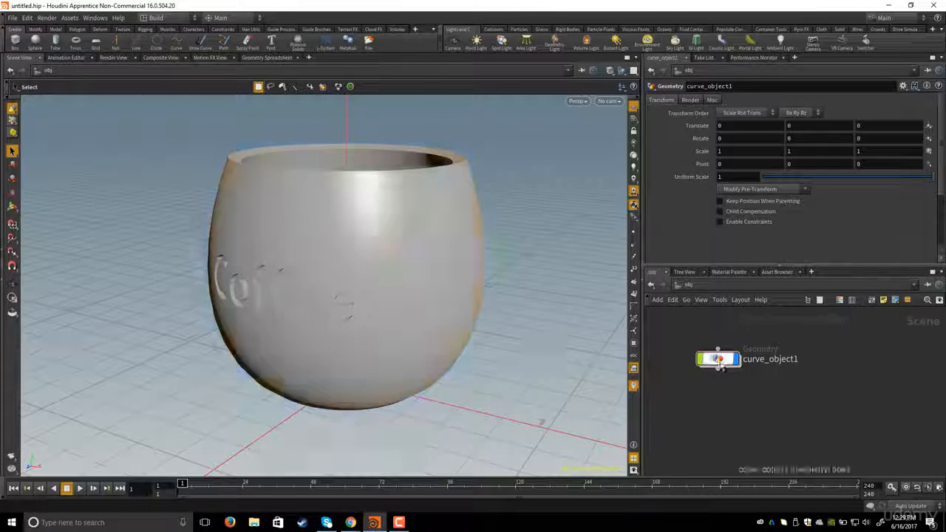
double_click(716, 359)
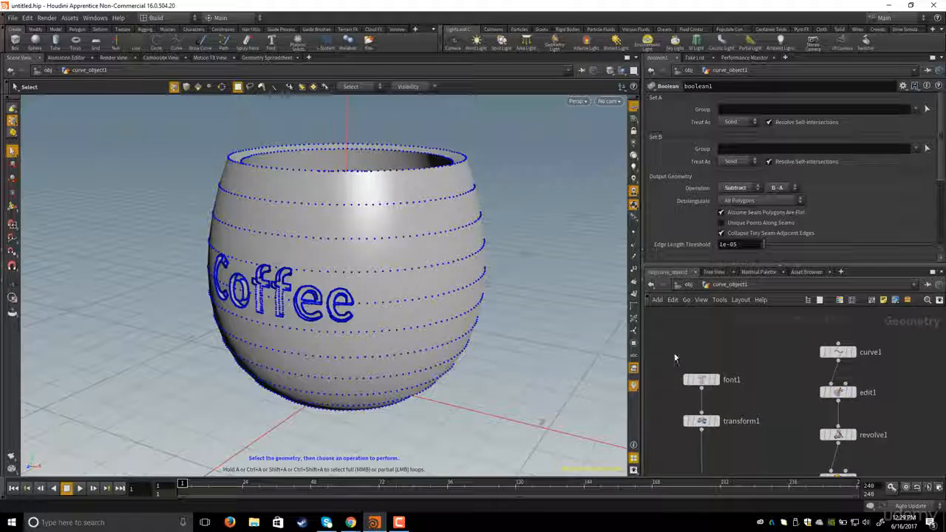
click(693, 377)
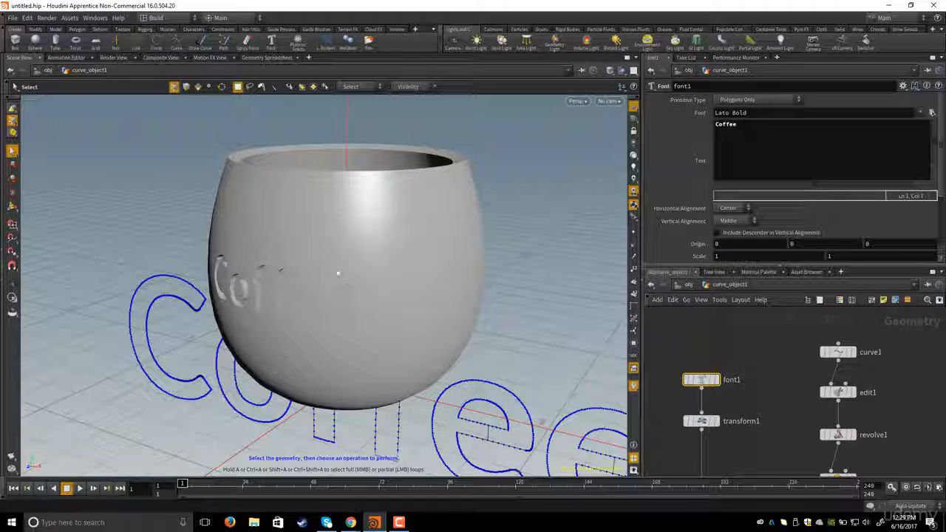
alt+drag(338, 274, 380, 266)
alt+right_drag(389, 262, 337, 259)
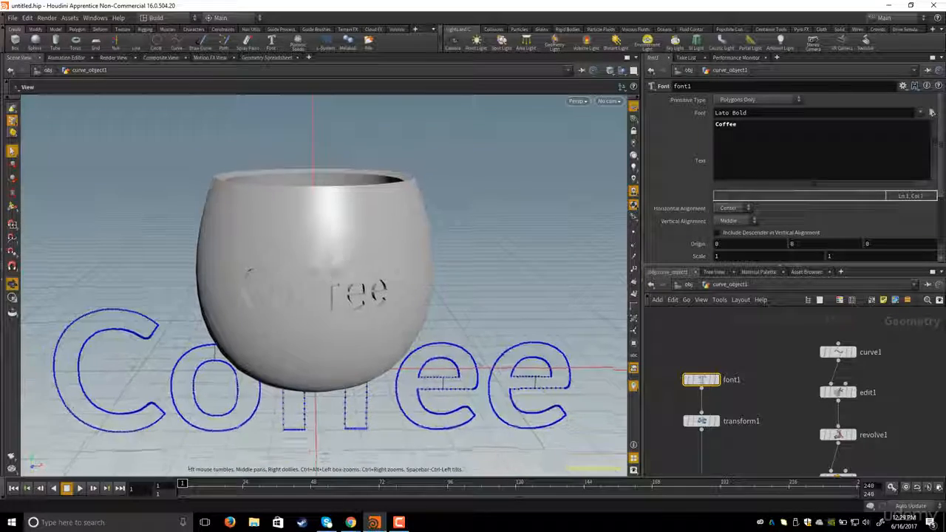
alt+drag(458, 318, 517, 327)
- Examine the cup with its engraved Coffee lettering at object level, orbiting around it and browsing the node network
click(688, 286)
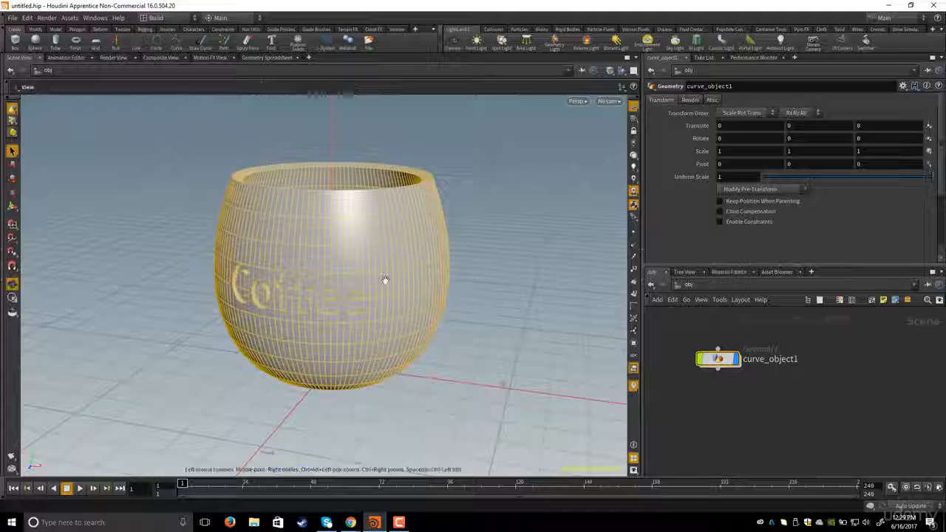
alt+drag(384, 278, 402, 312)
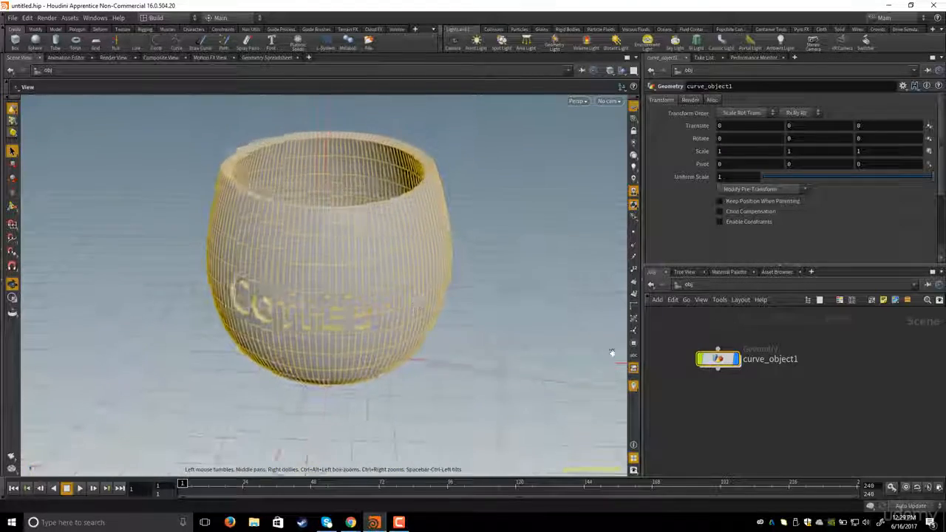
alt+drag(325, 221, 483, 285)
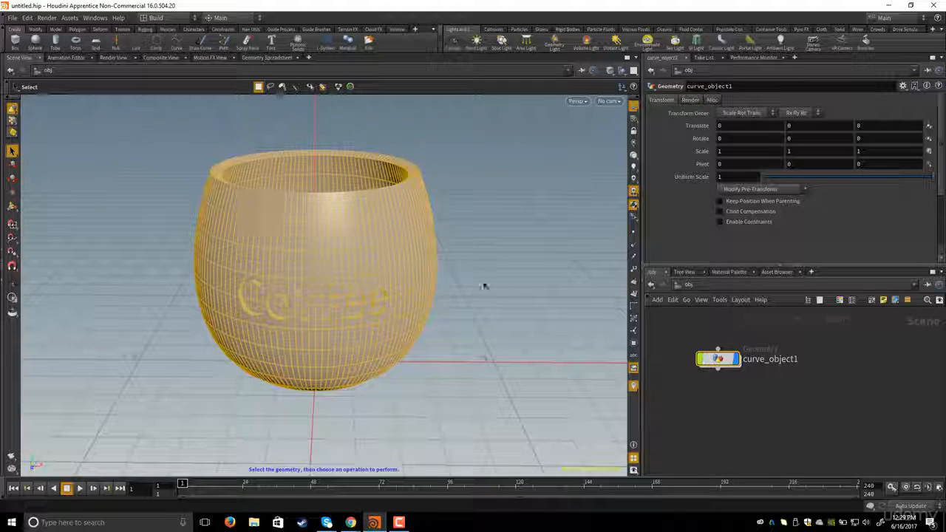
alt+drag(280, 169, 403, 235)
double_click(716, 359)
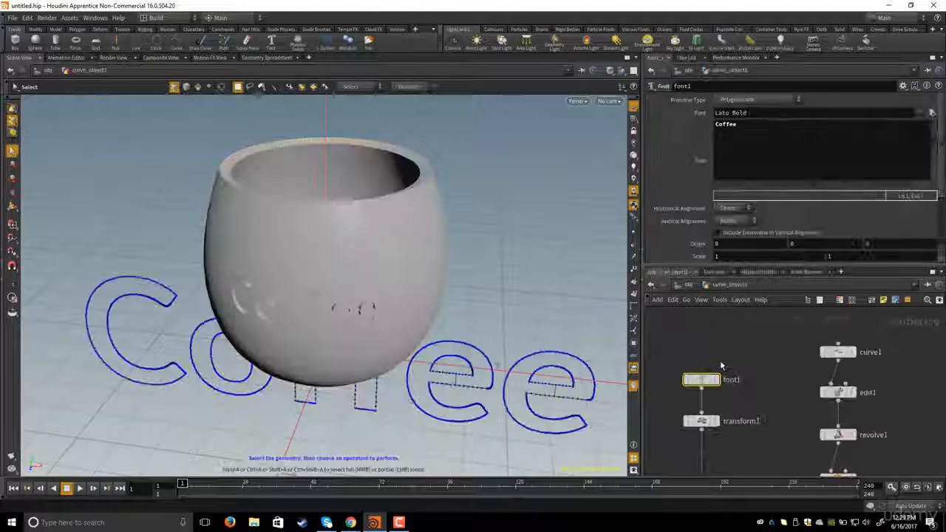
scroll(753, 351, down, 3)
scroll(757, 348, up, 2)
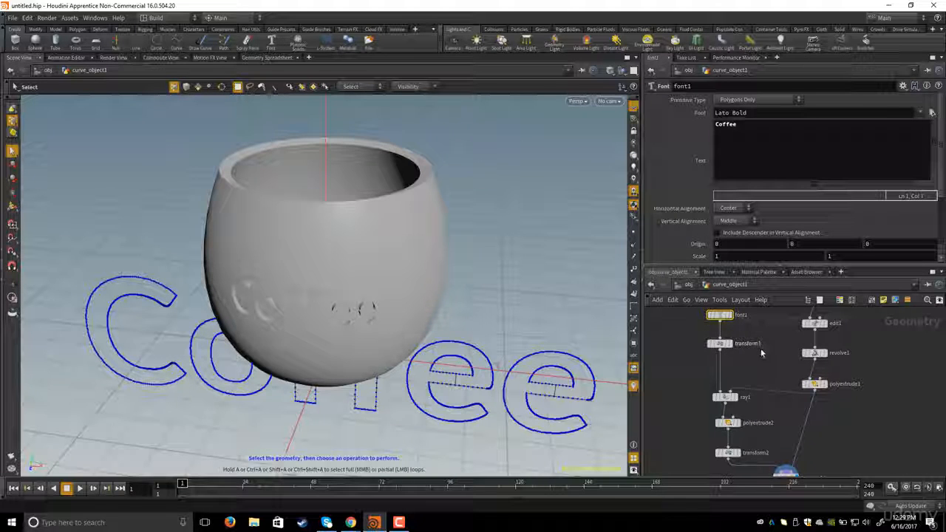
middle_drag(768, 360, 769, 363)
drag(815, 357, 812, 355)
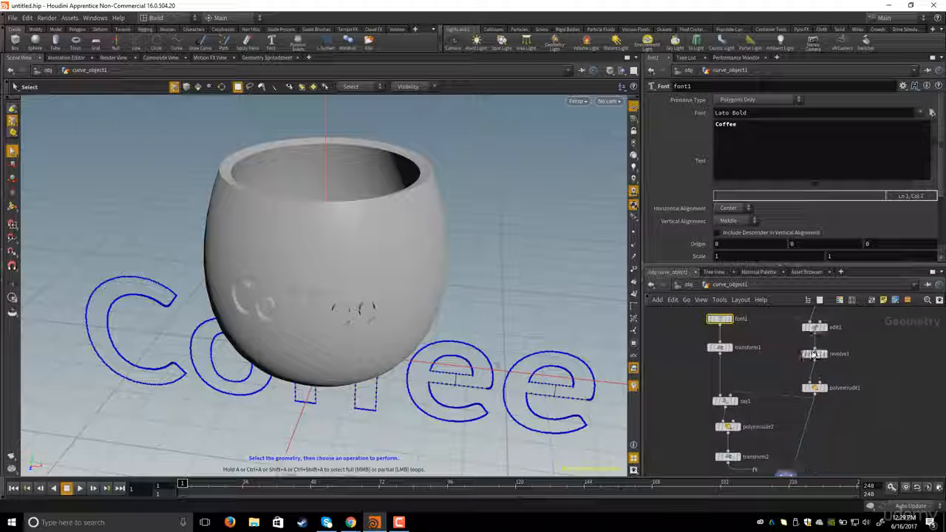
middle_drag(771, 356, 776, 359)
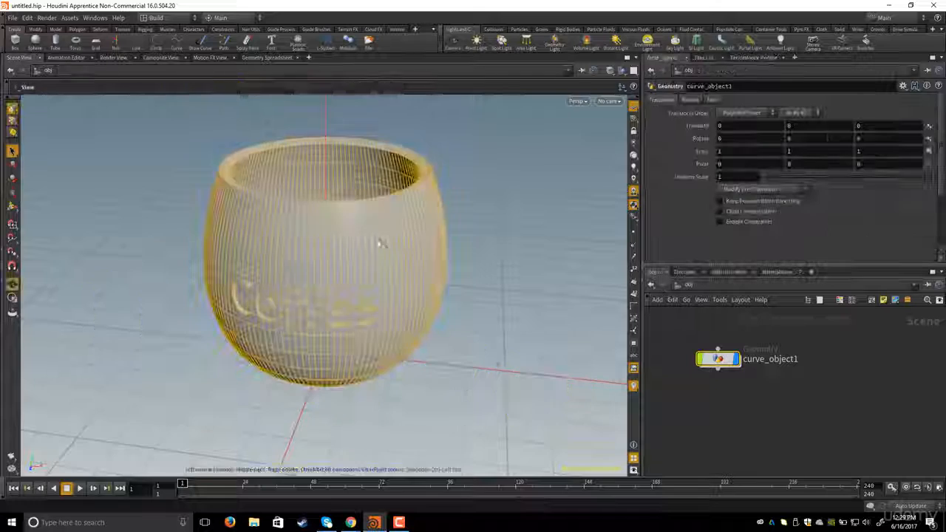
alt+drag(380, 243, 415, 247)
click(732, 416)
alt+drag(451, 324, 386, 285)
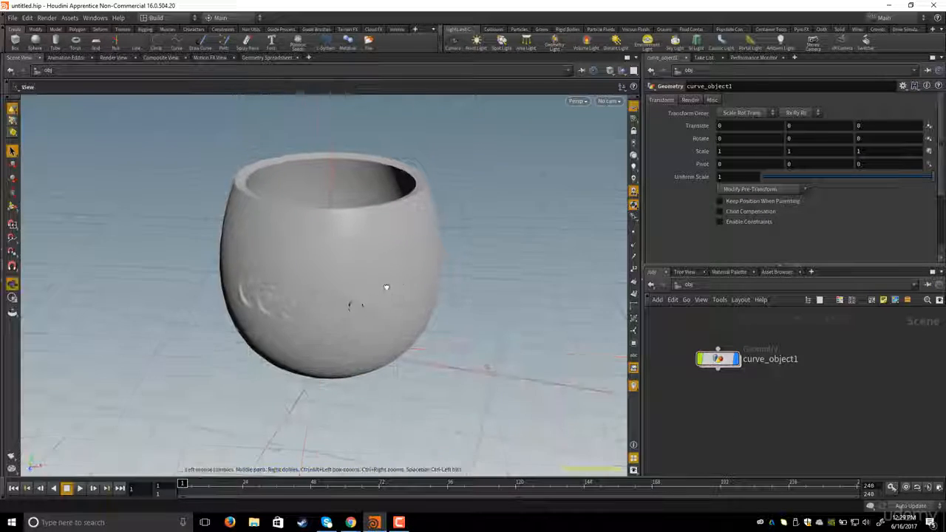